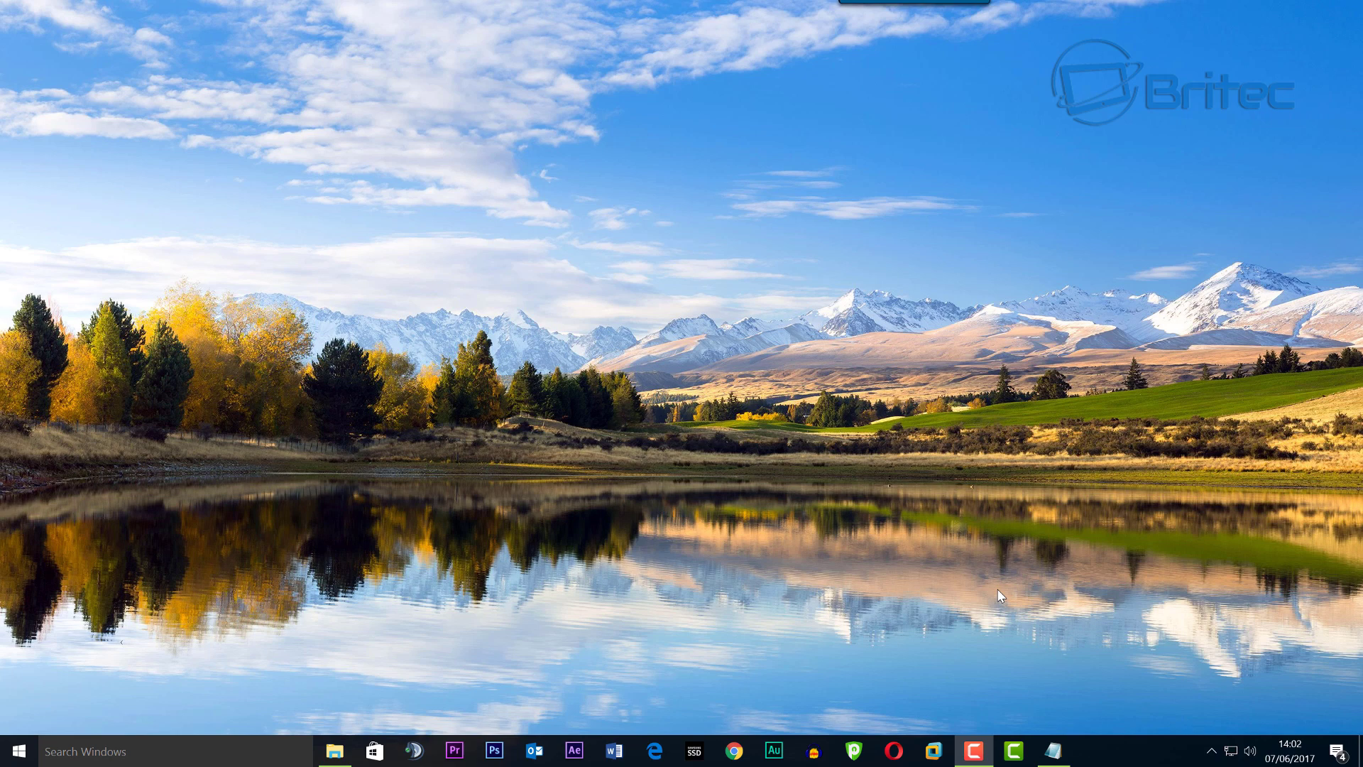
Step: Launch Audacity and open the work in progress folder containing projector.wav
left_click(813, 752)
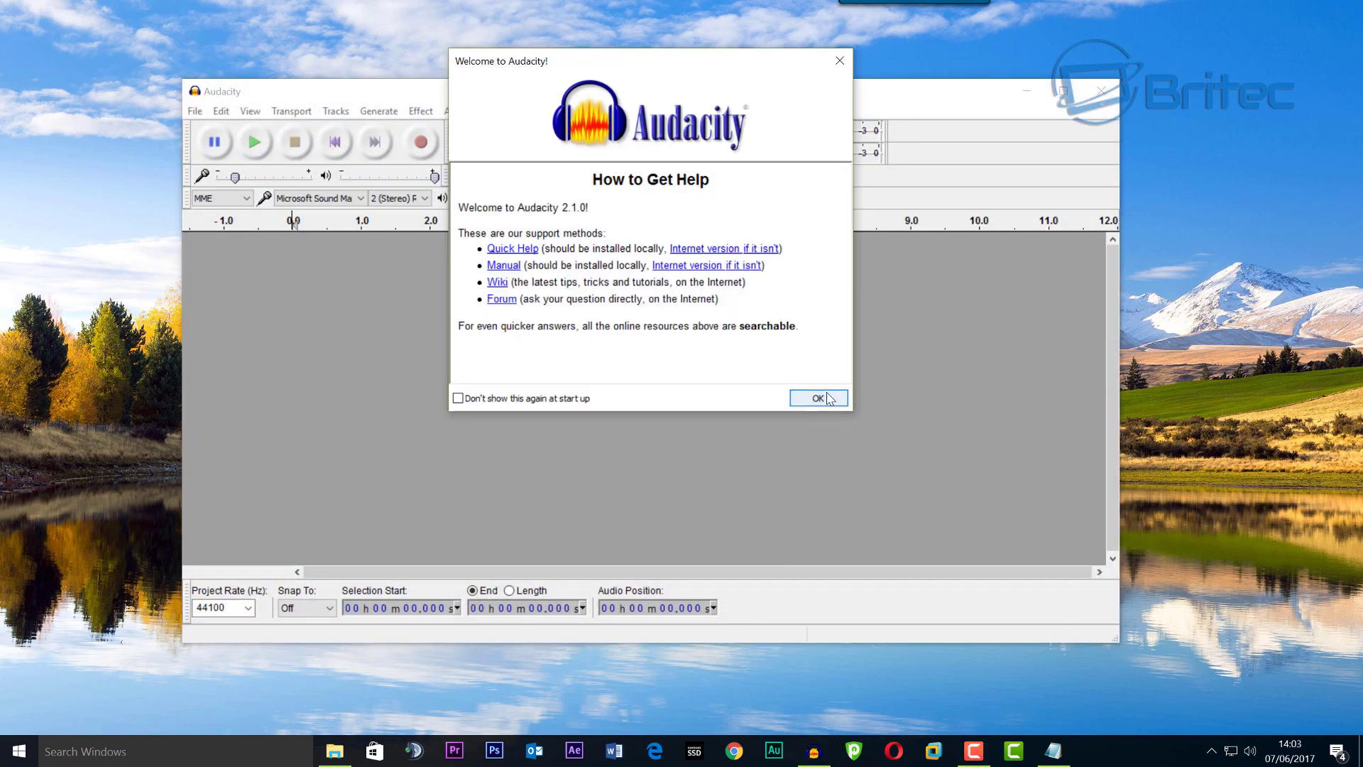
left_click(824, 397)
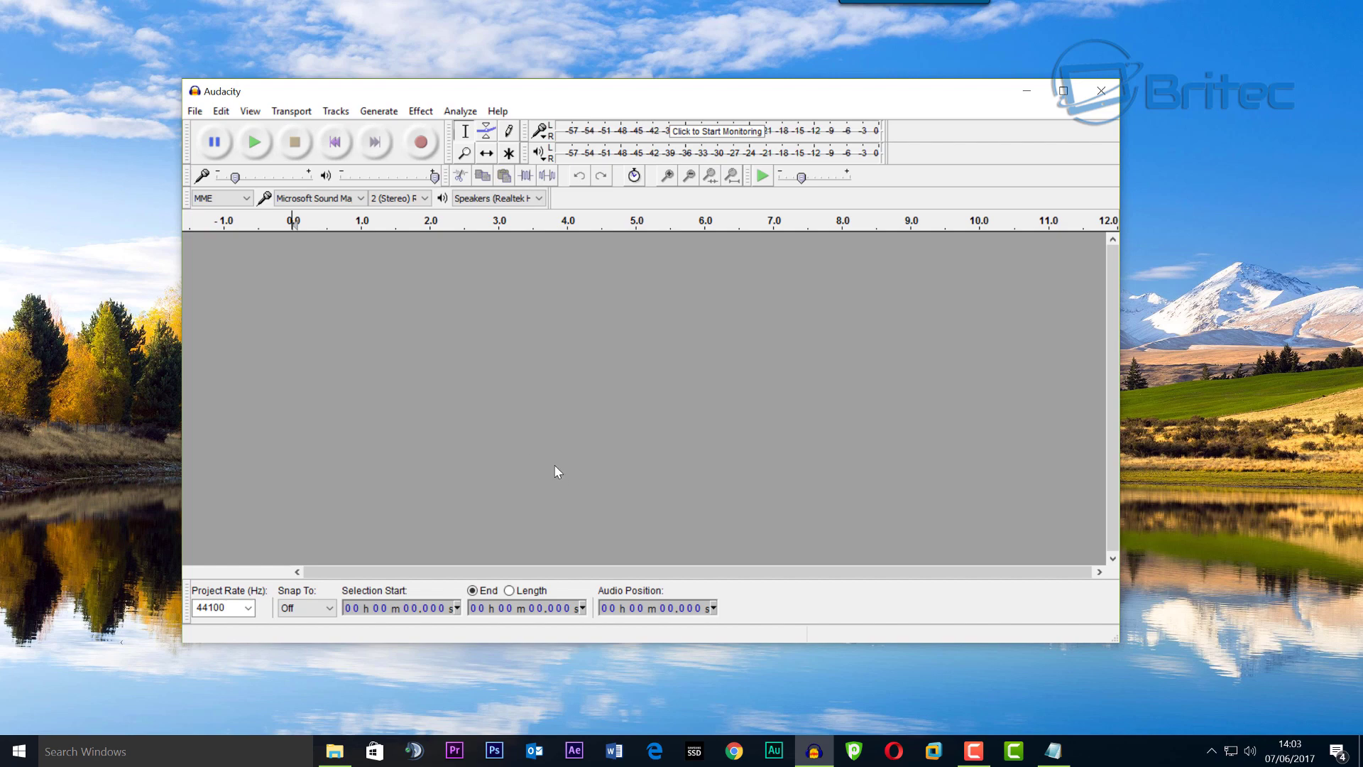
left_click(335, 751)
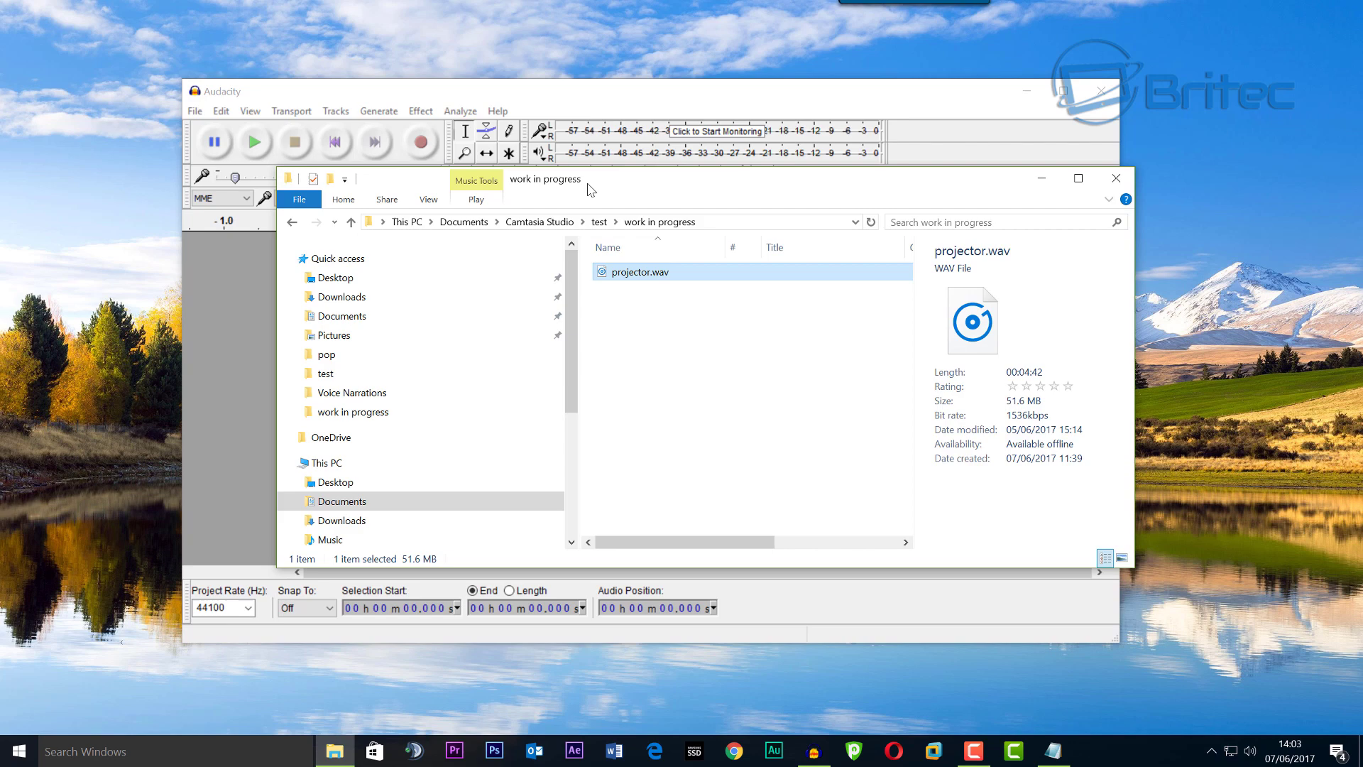
left_click_drag(540, 179, 969, 234)
Step: Import projector.wav into the empty project as a mono waveform track
left_click_drag(1037, 334, 518, 359)
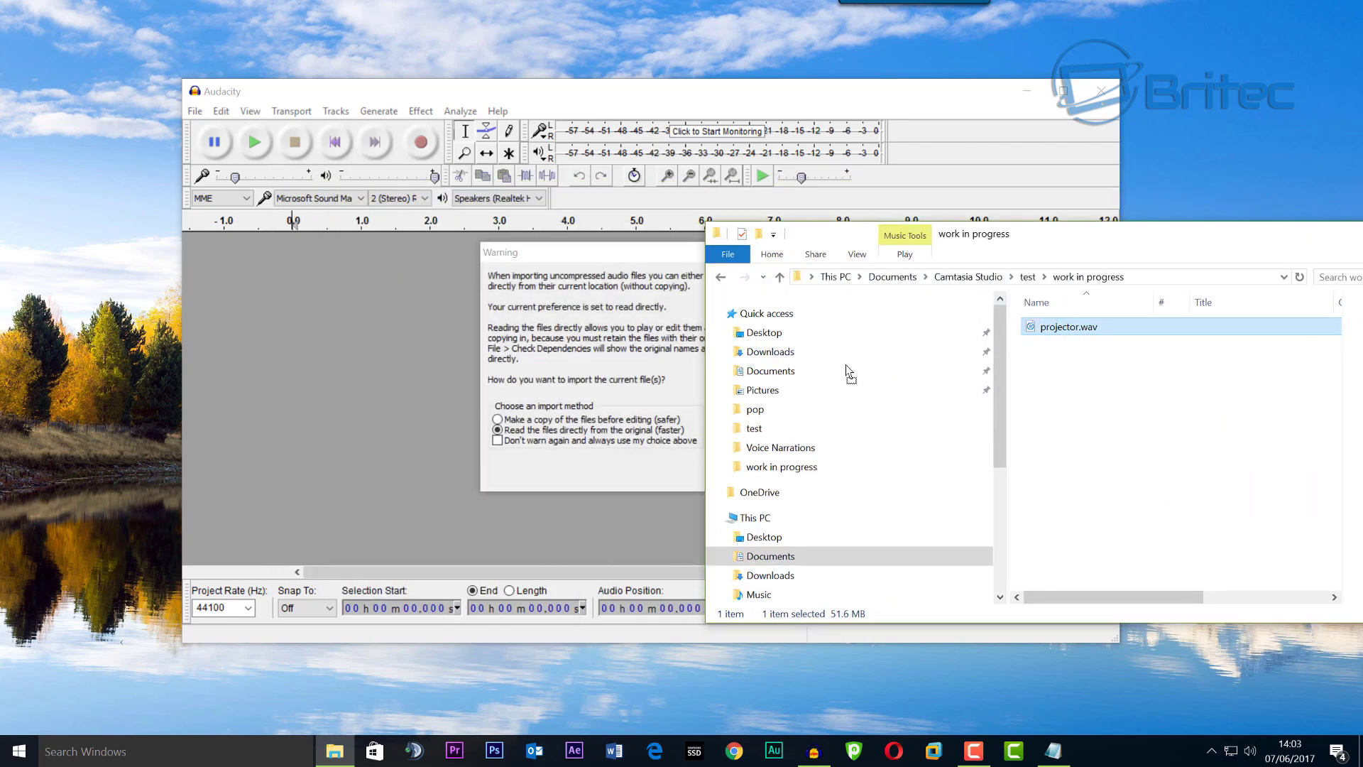
left_click(946, 106)
left_click(779, 473)
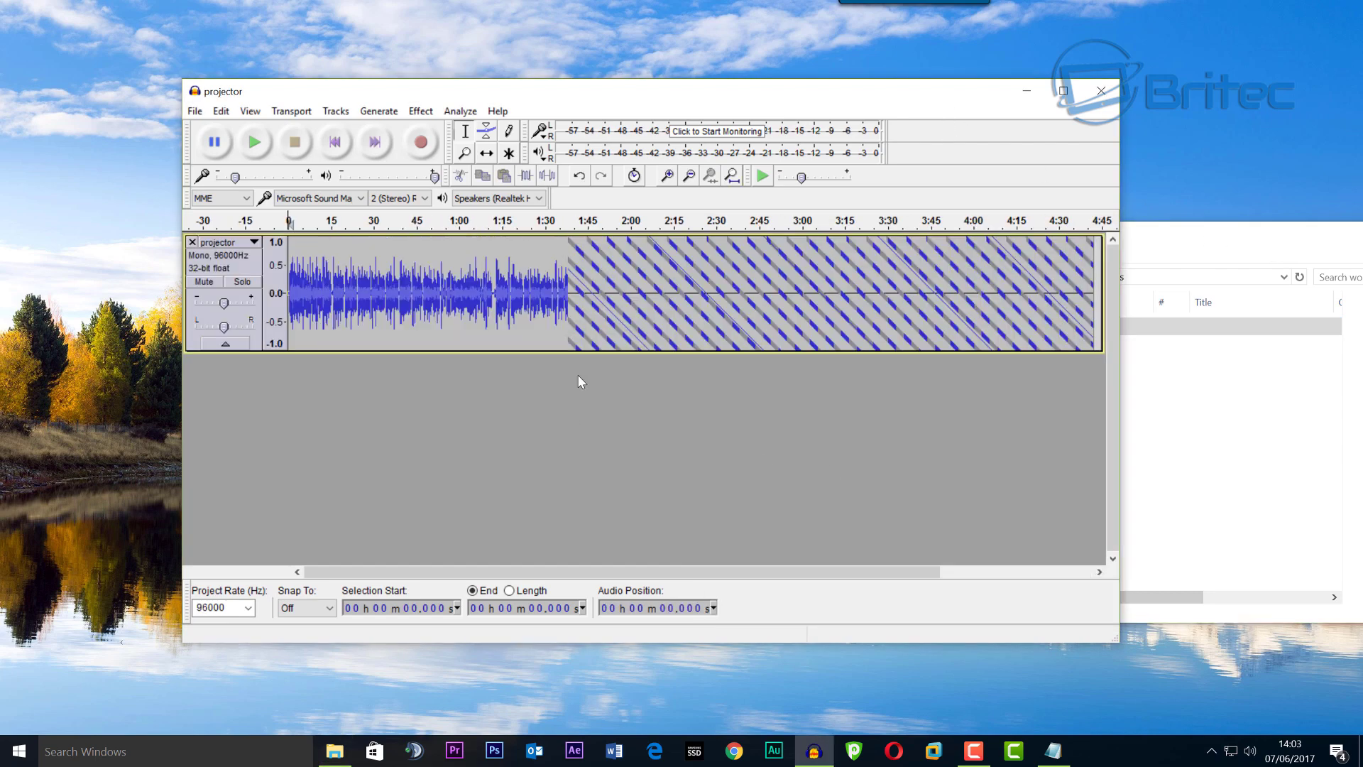
left_click(1253, 268)
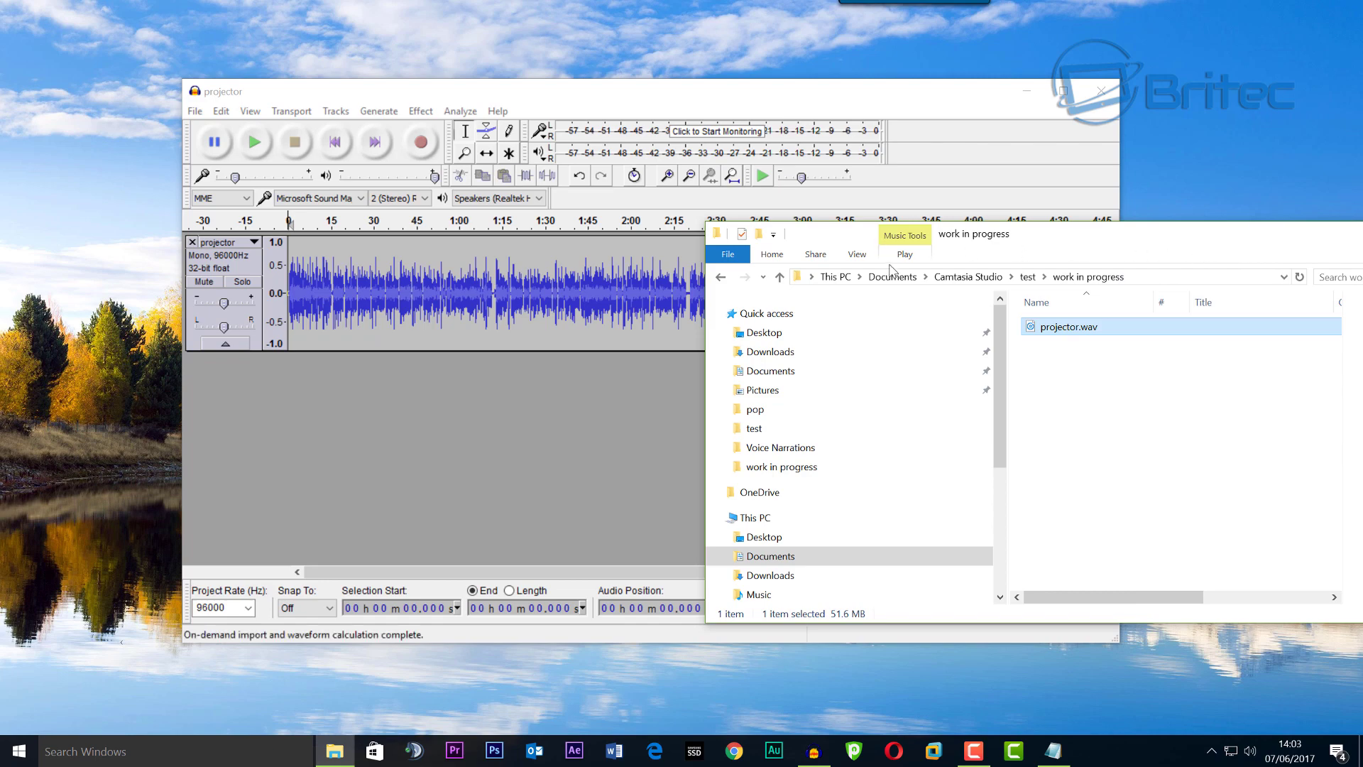
left_click_drag(1205, 236, 787, 250)
Step: Close File Explorer, then play the opening seconds of projector.wav and stop
left_click(1128, 246)
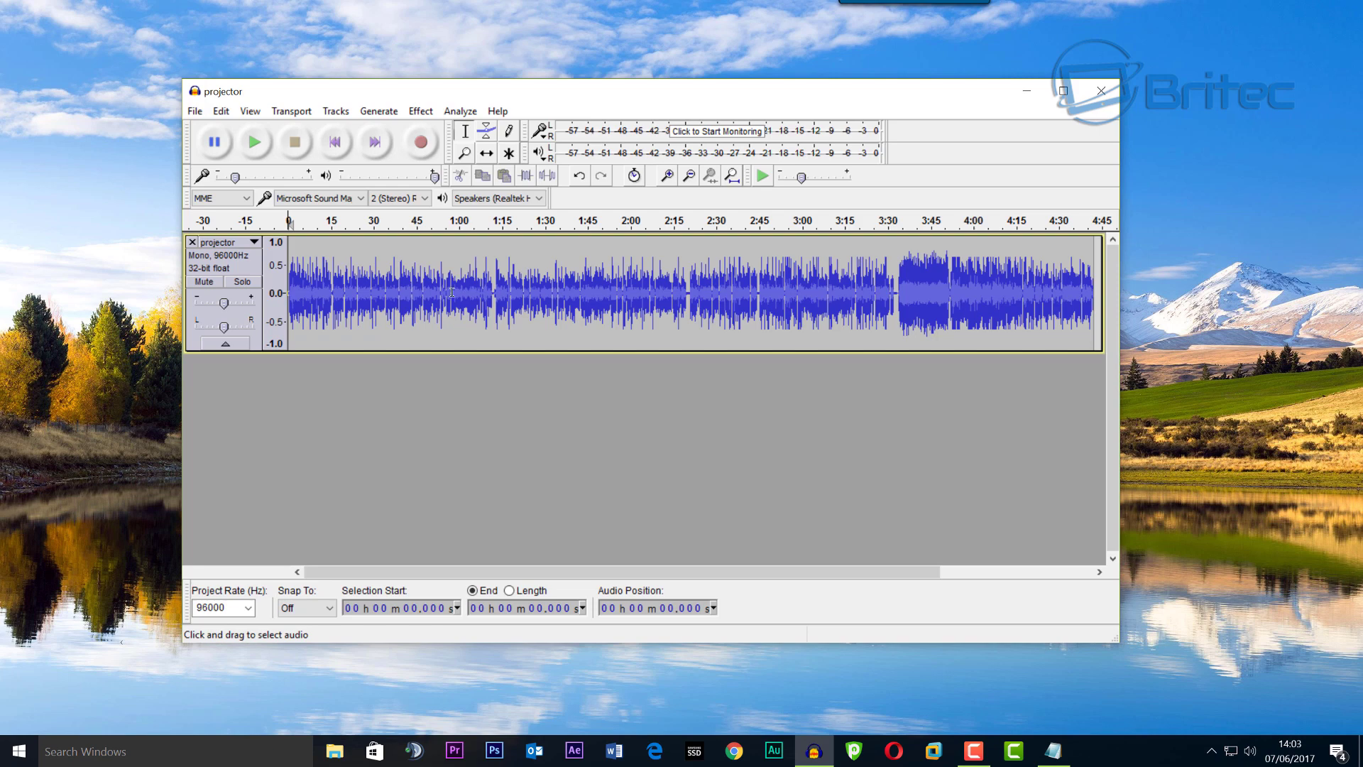
left_click(254, 142)
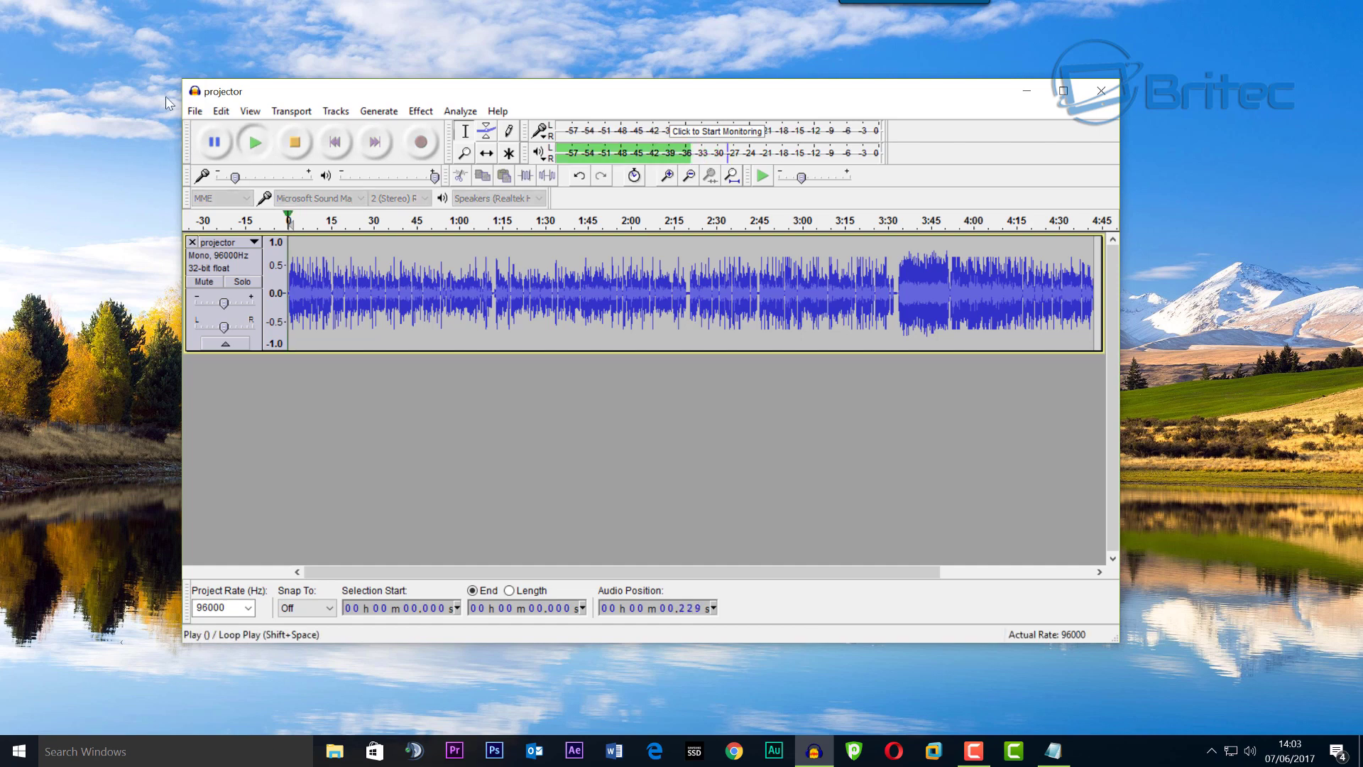
left_click(295, 144)
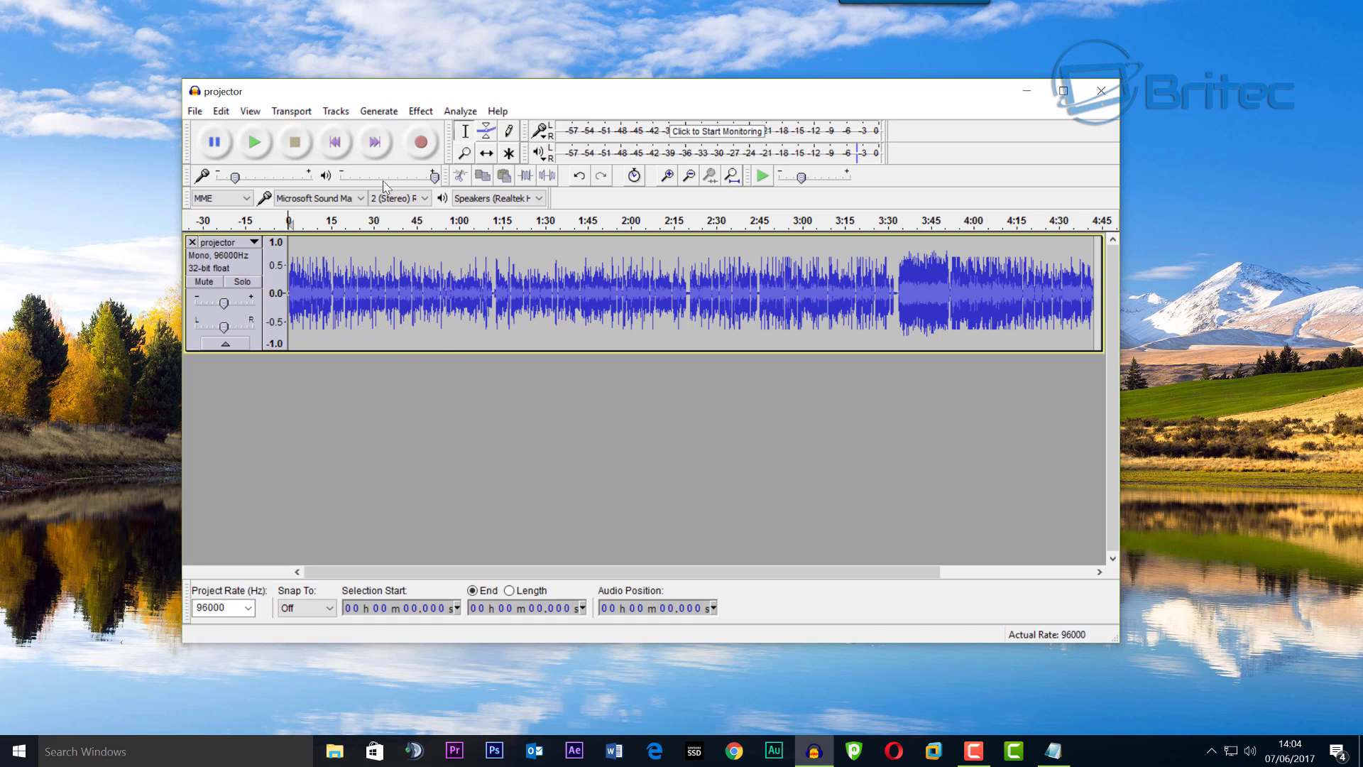
Step: Zoom in repeatedly with the Zoom Tool and scroll to show the pop near 1.75–1.80 s
left_click(463, 154)
left_click(400, 292)
left_click(400, 292)
left_click(400, 292)
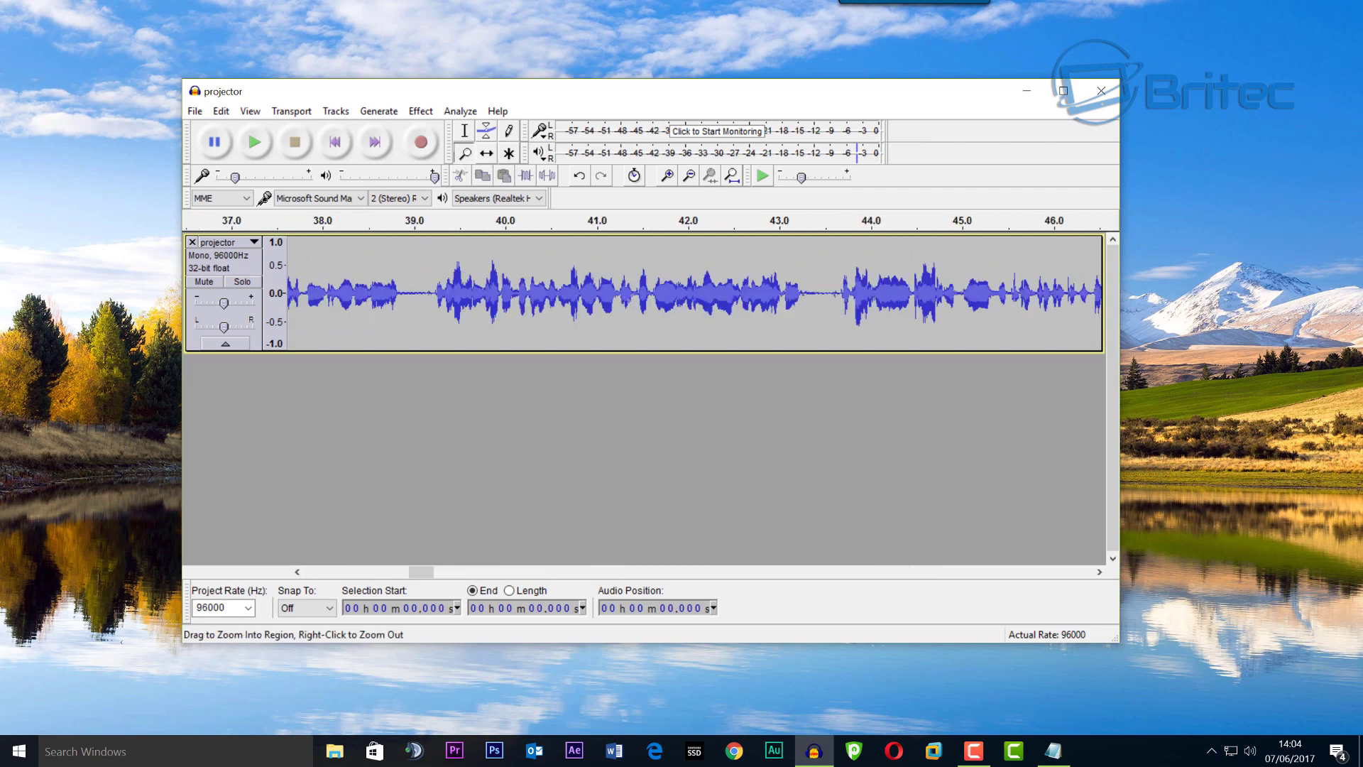
left_click(400, 292)
left_click(400, 293)
left_click(400, 293)
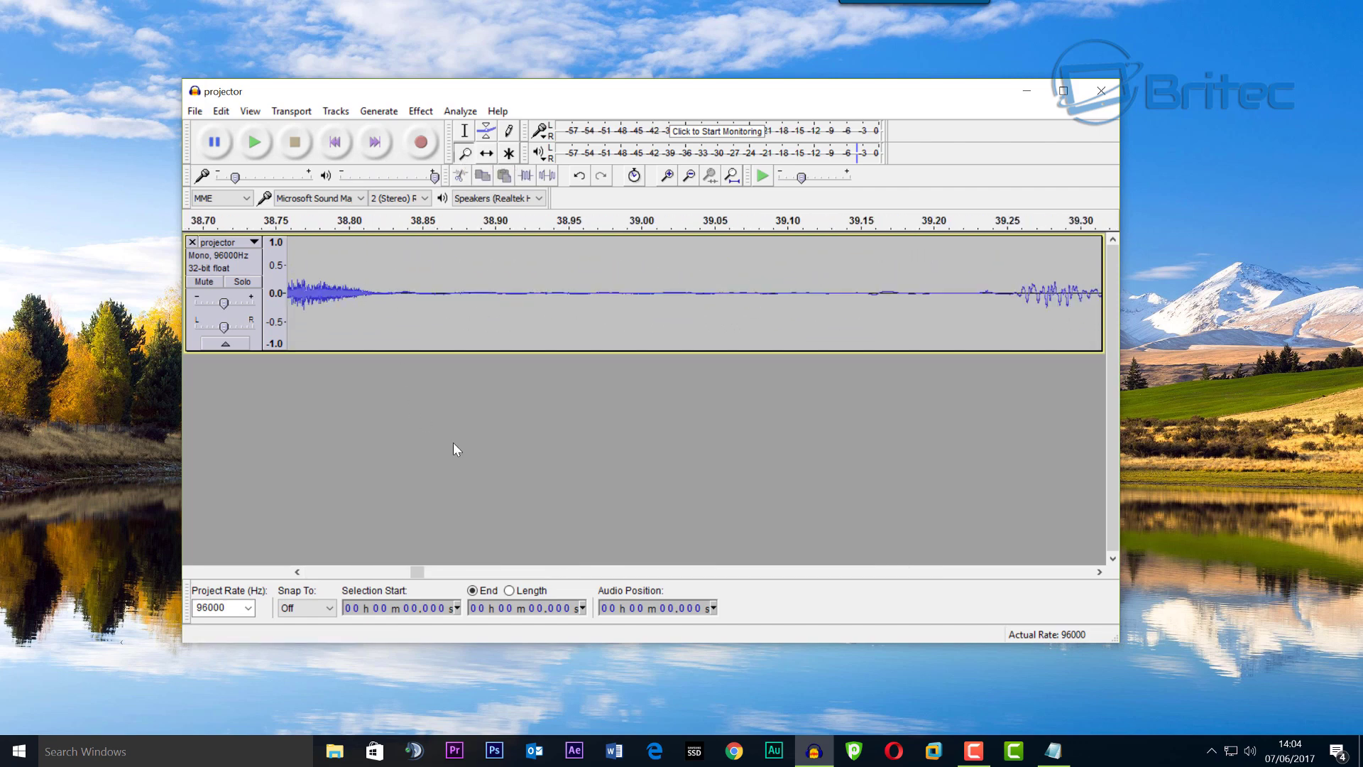
left_click_drag(416, 571, 396, 571)
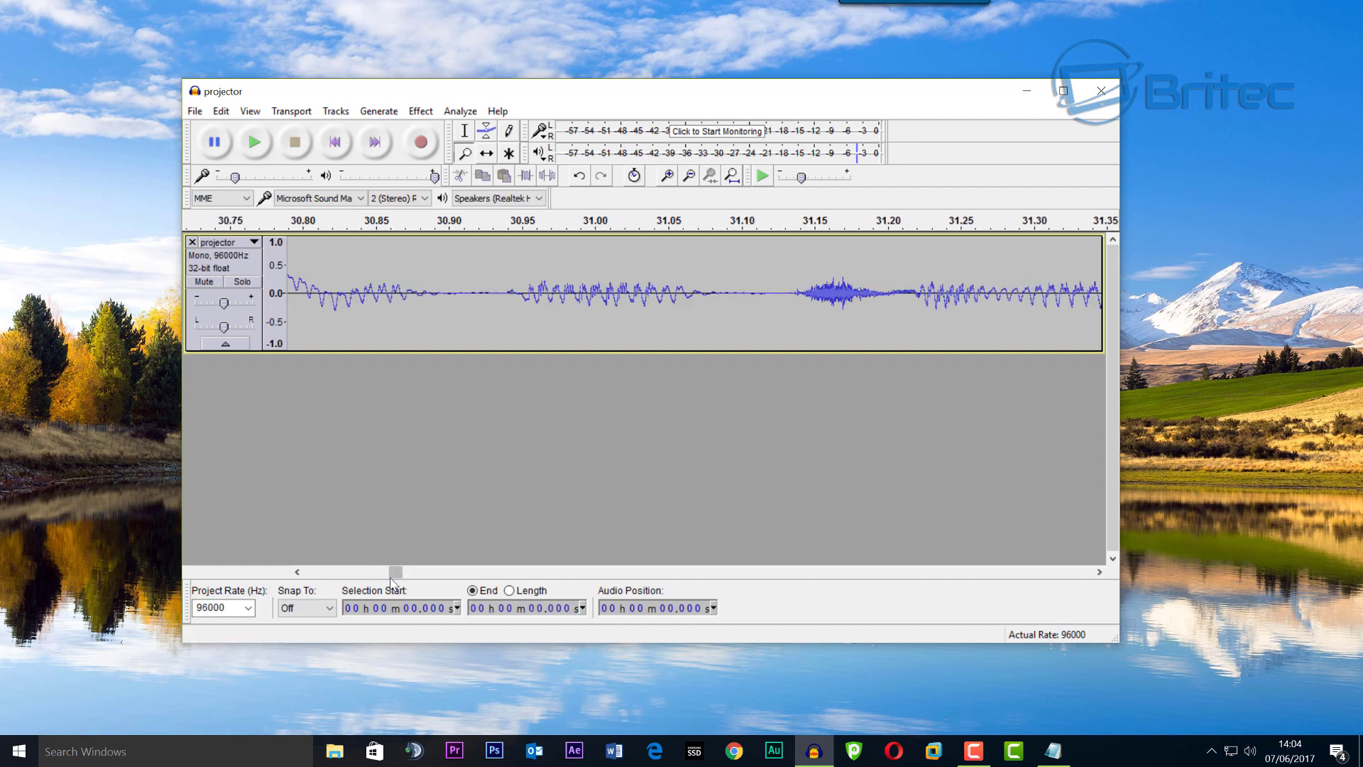
left_click_drag(395, 571, 316, 590)
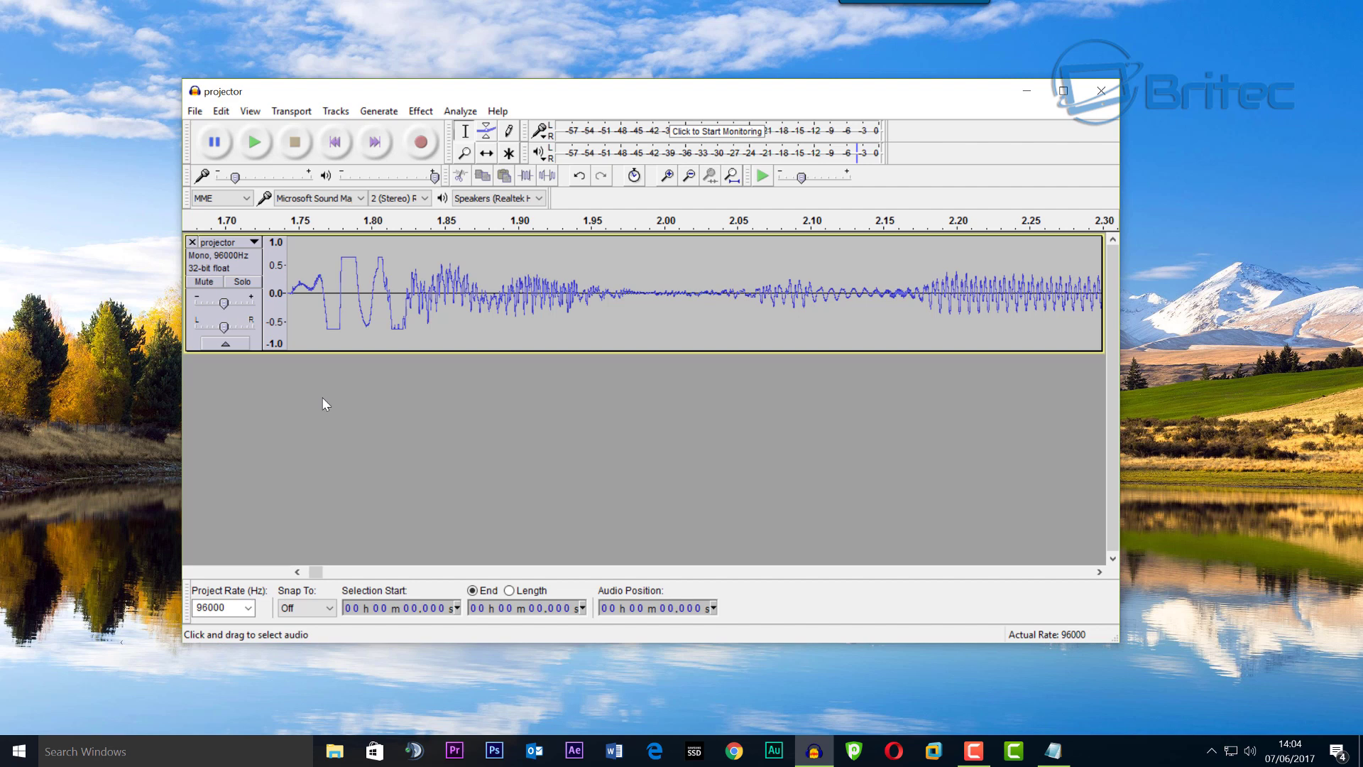
left_click(298, 572)
scroll(202, 384, "left", 5)
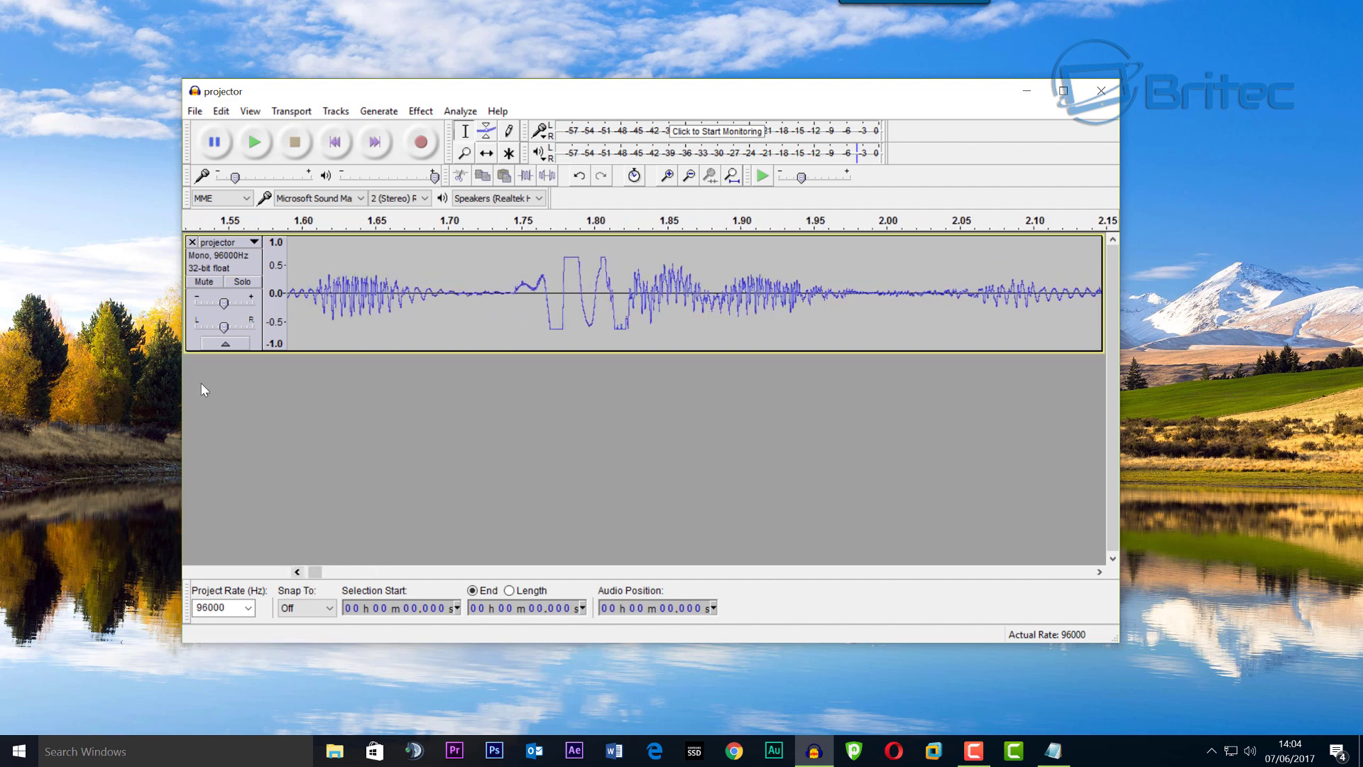
Step: Audition the pop at 1.74–1.84 s and the clean audio at 1.61–1.70 s
left_click_drag(524, 288, 673, 297)
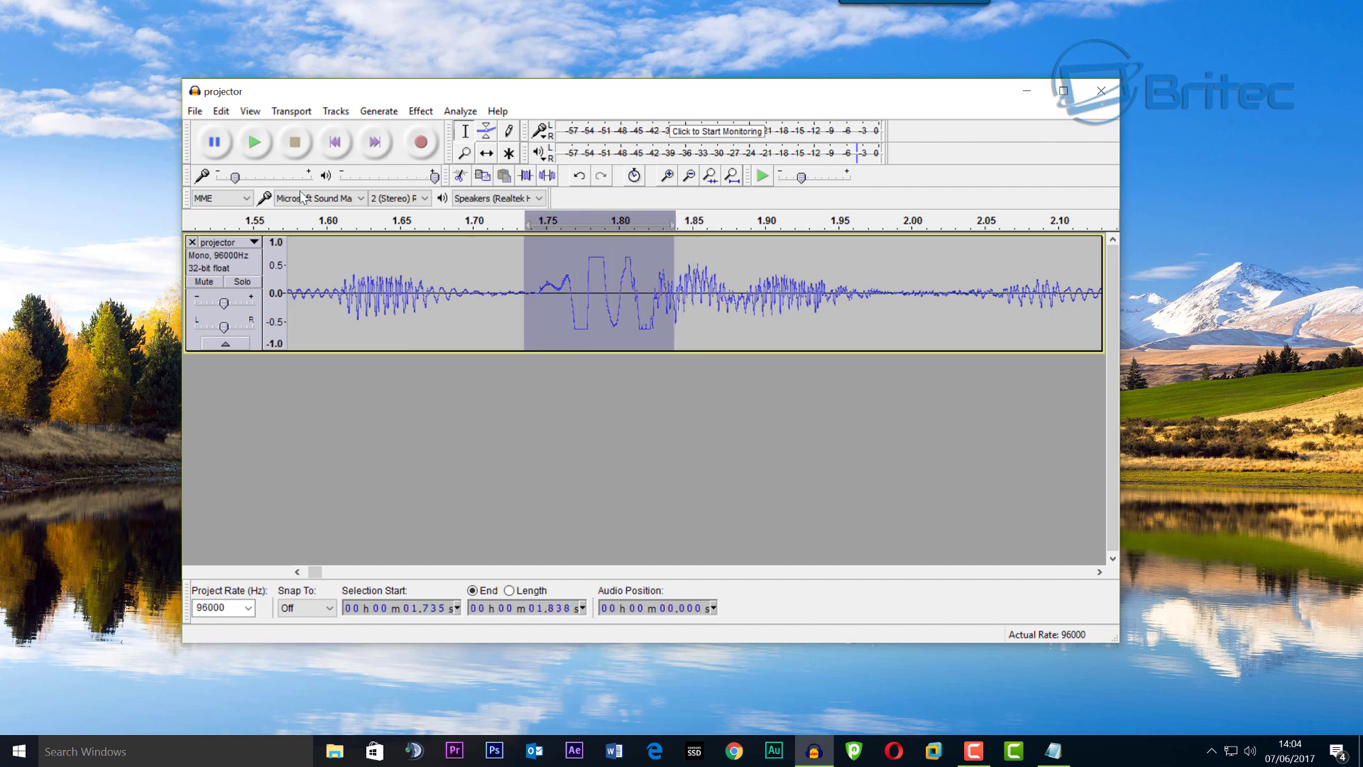
left_click(255, 142)
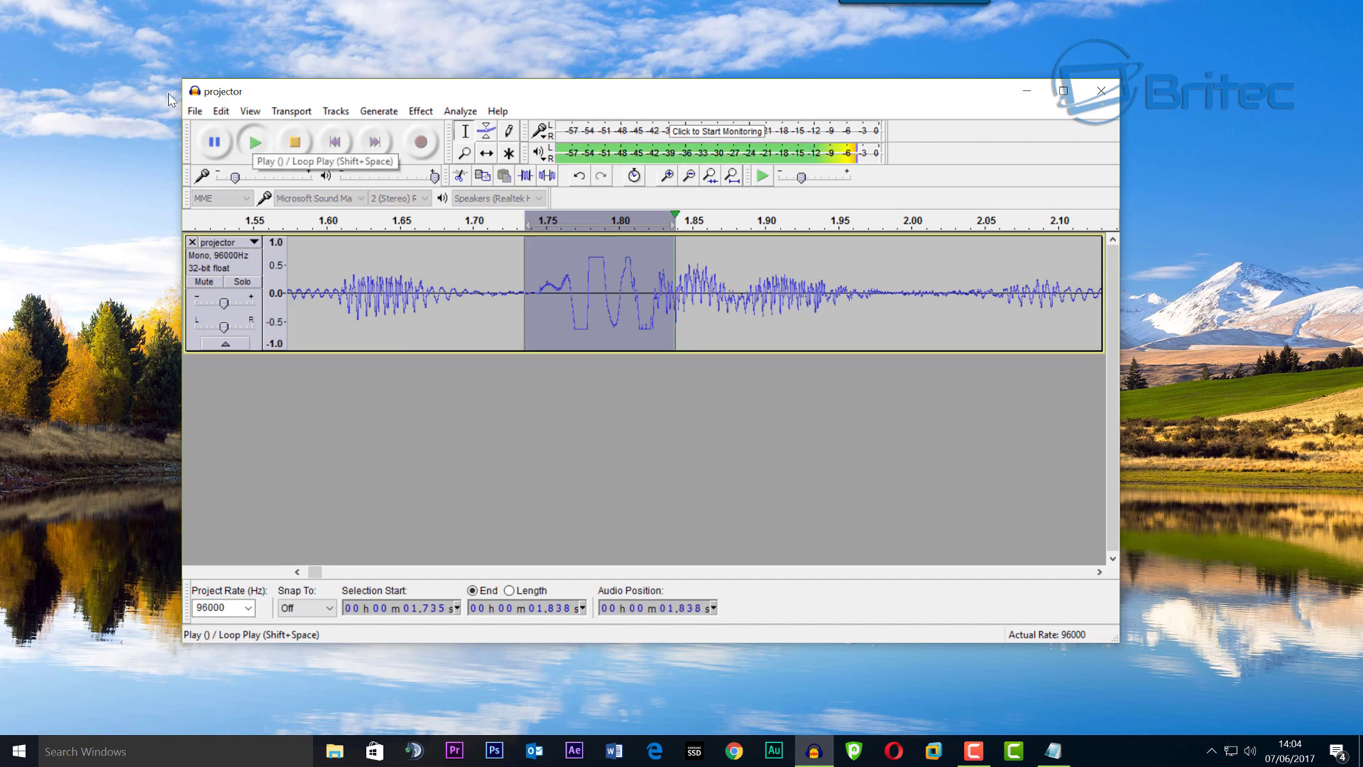
key("space")
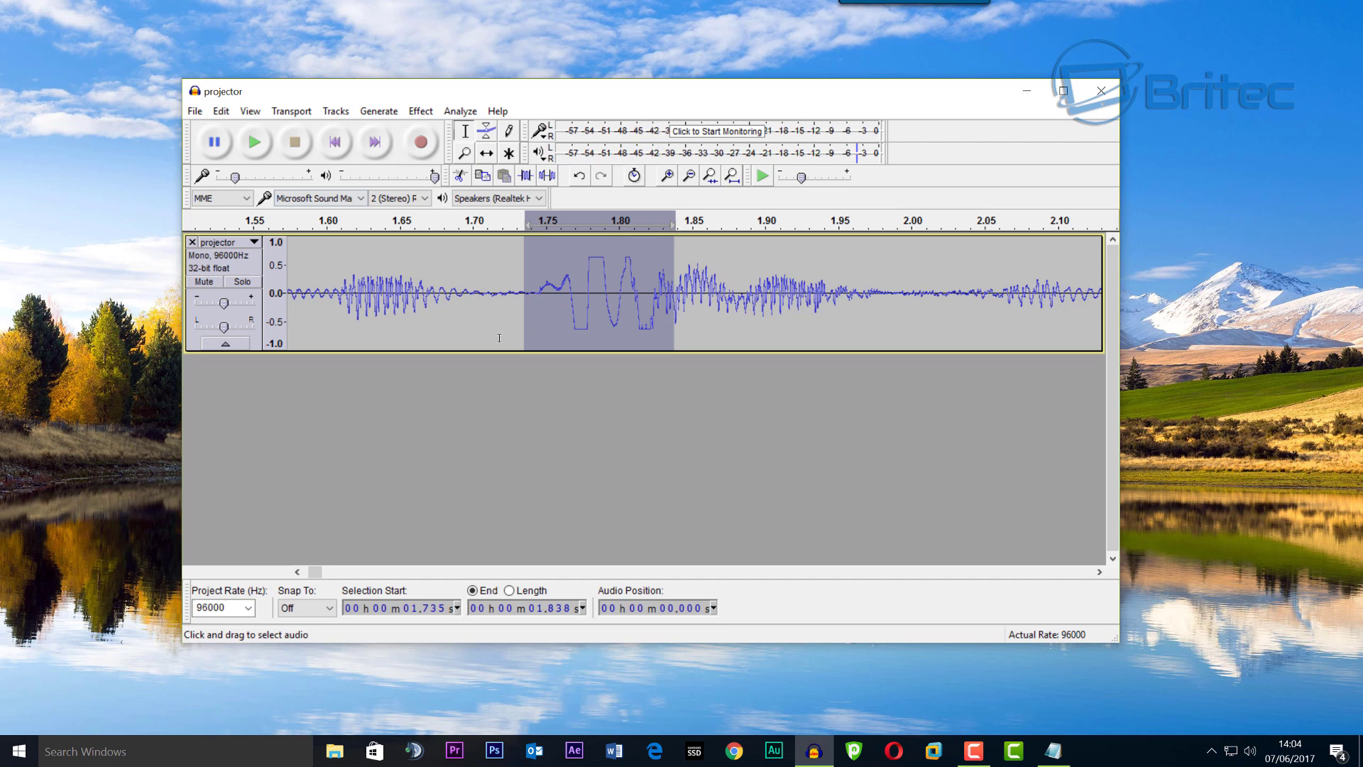
left_click(746, 301)
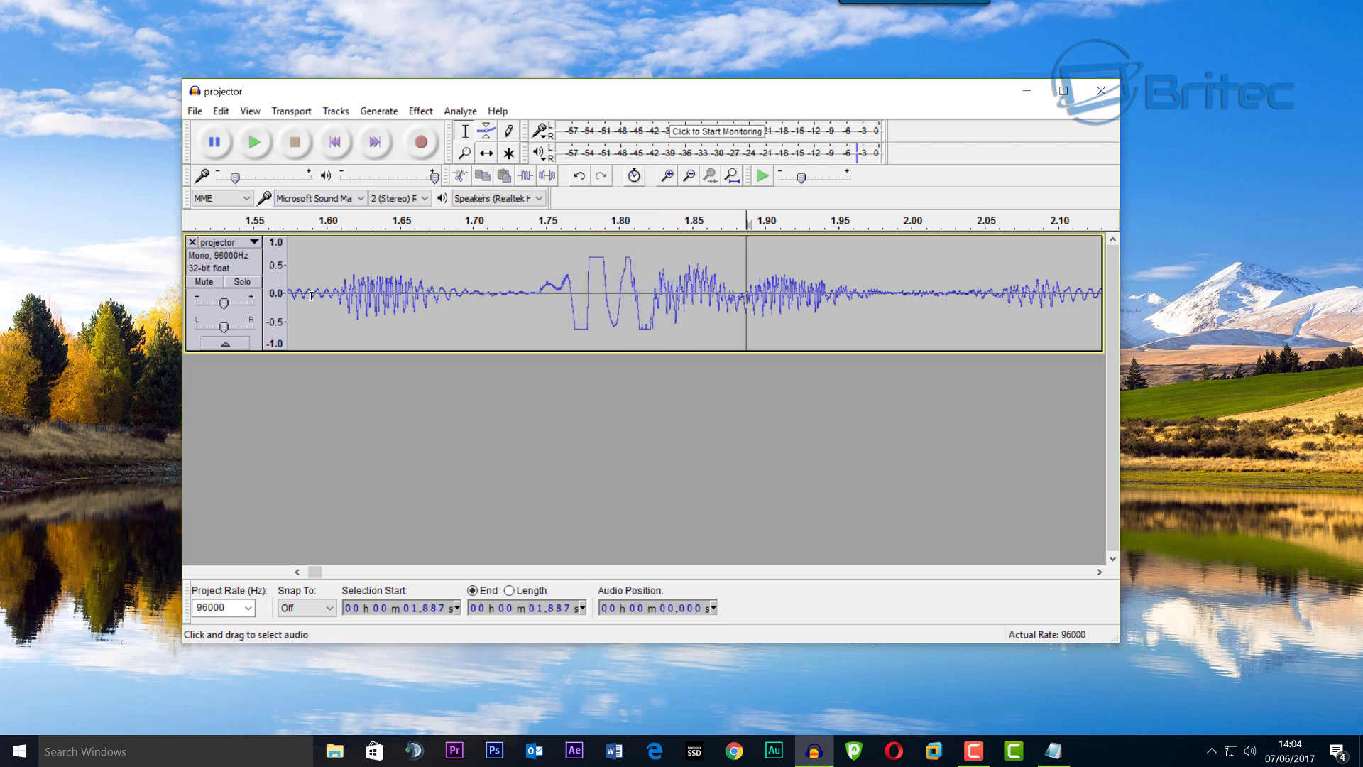
left_click_drag(335, 289, 468, 290)
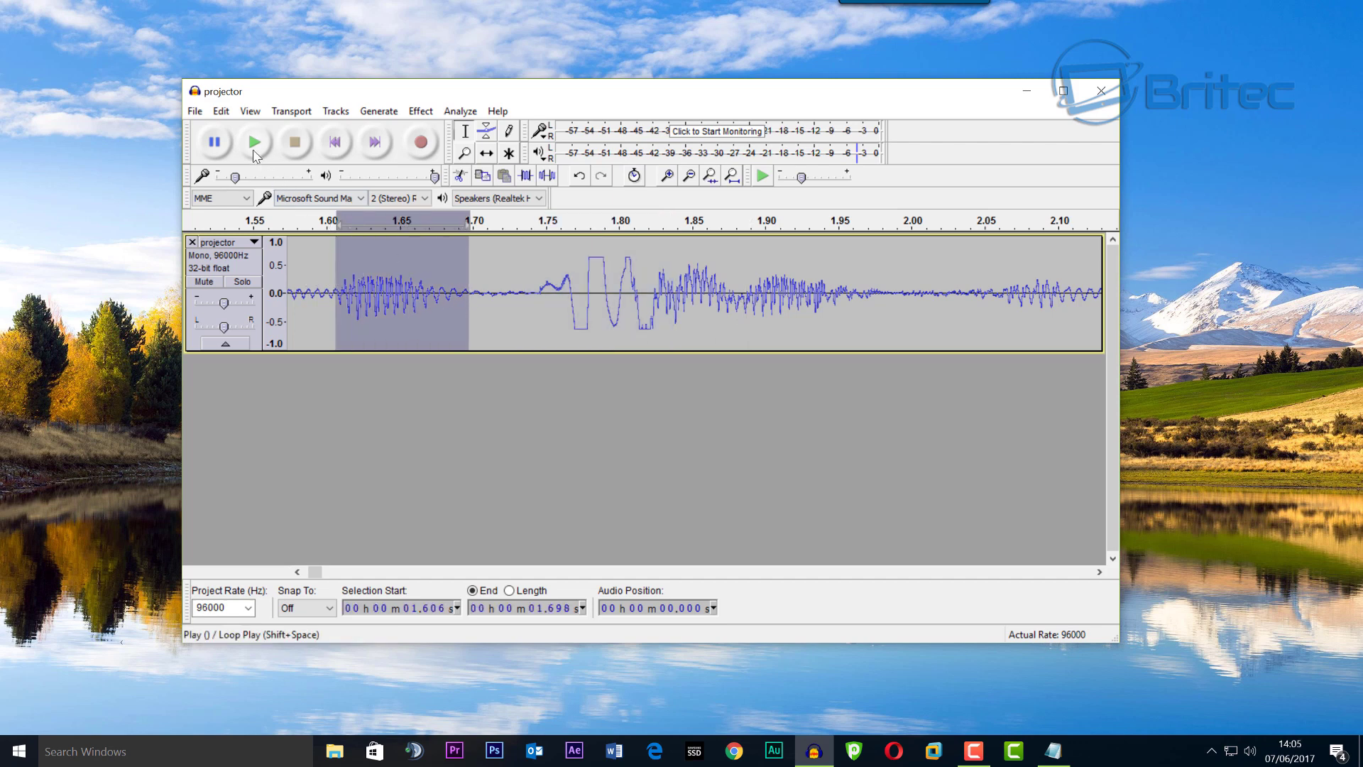
left_click(254, 142)
left_click(253, 145)
left_click(253, 145)
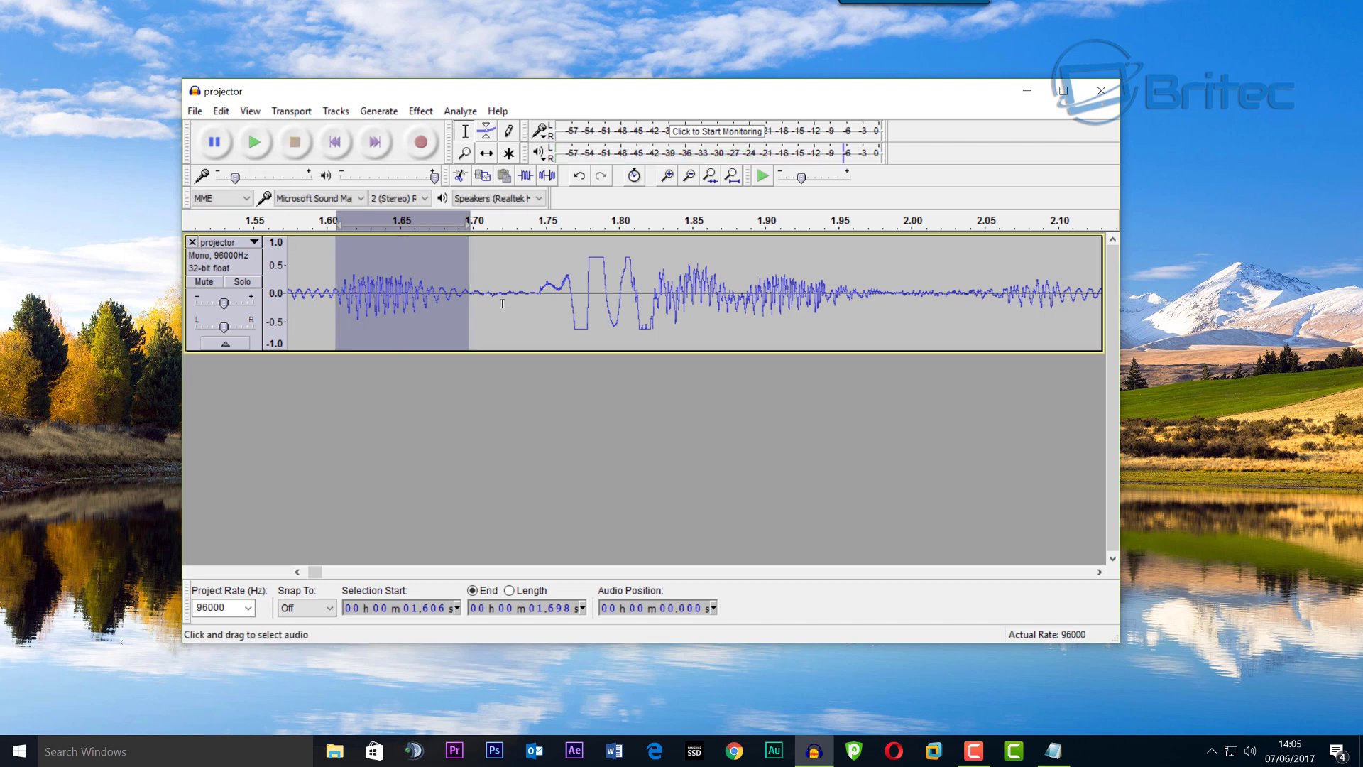
Step: Select the pop at 10.19–10.26 s and loop-play it
left_click_drag(538, 291, 659, 291)
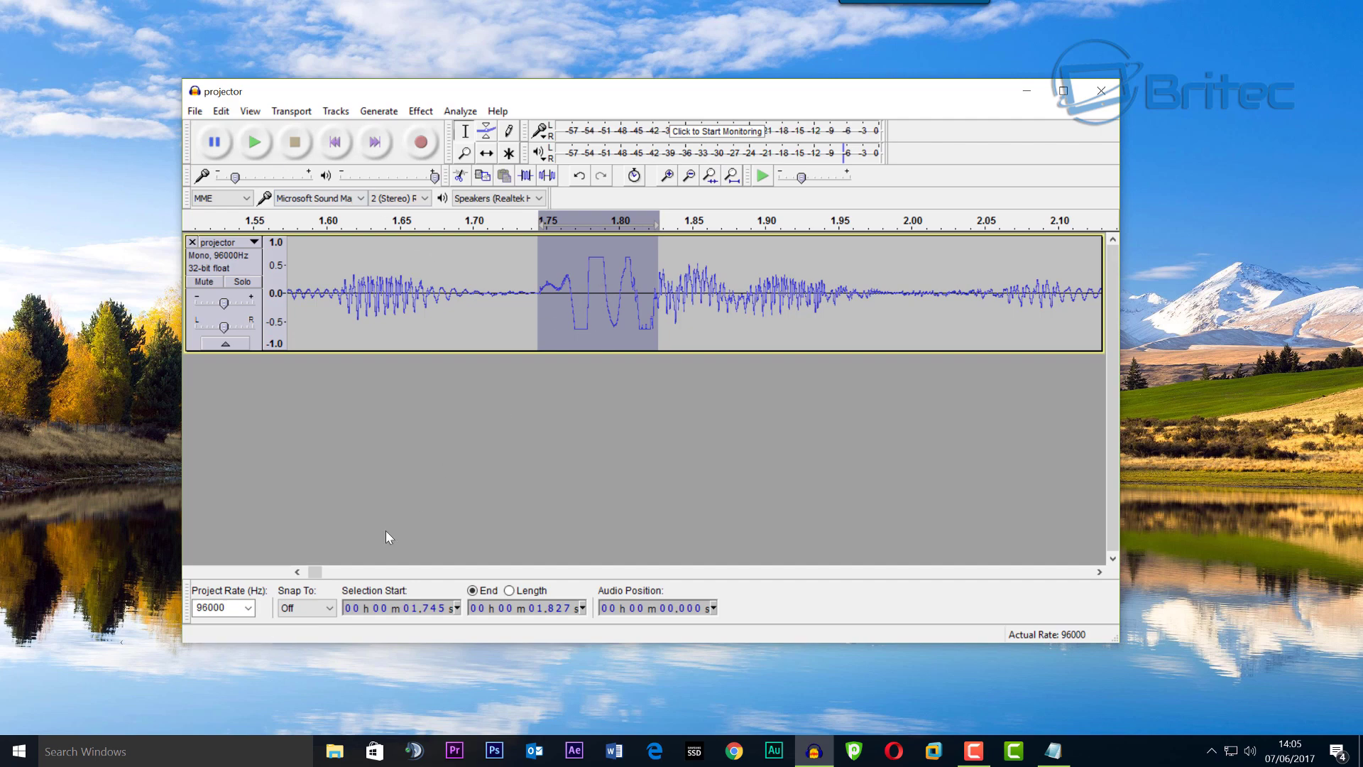
left_click_drag(313, 572, 337, 579)
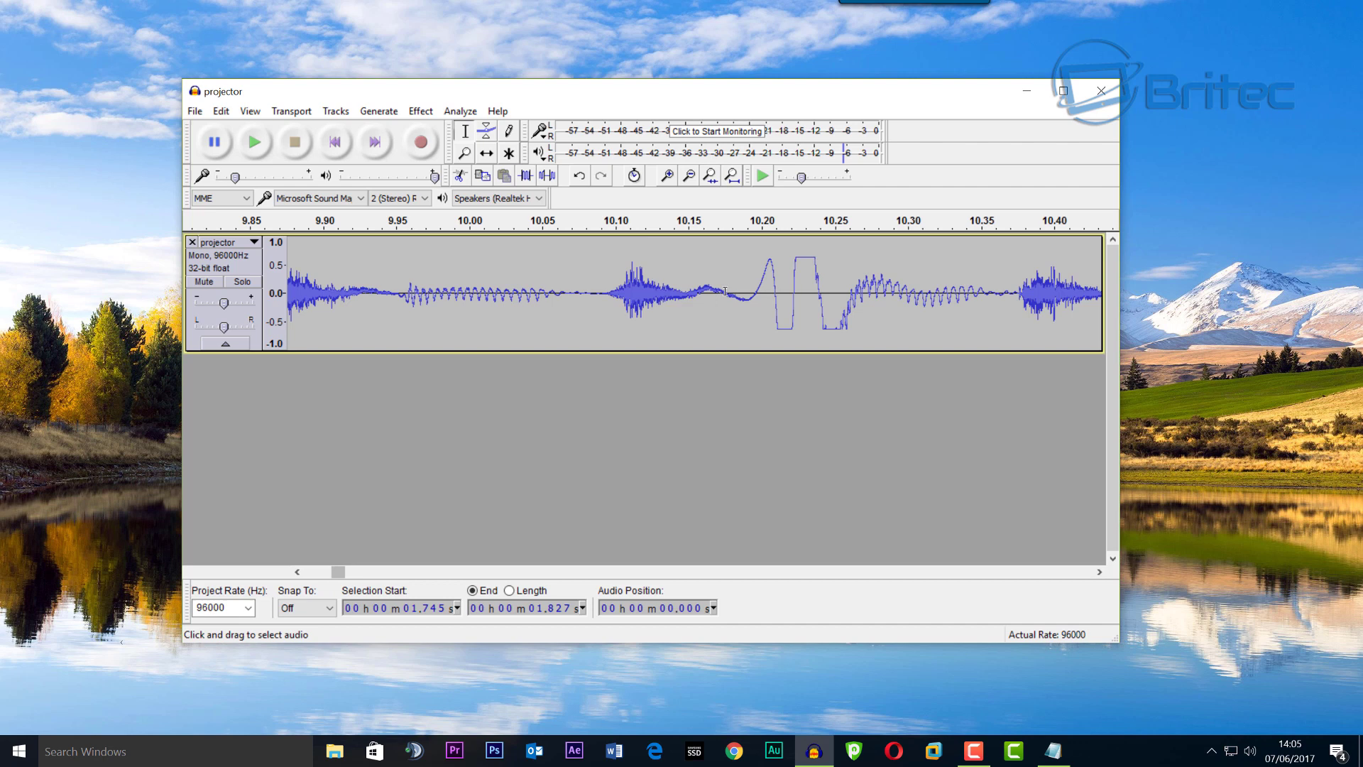
left_click_drag(747, 299, 847, 298)
left_click(254, 142, "shift")
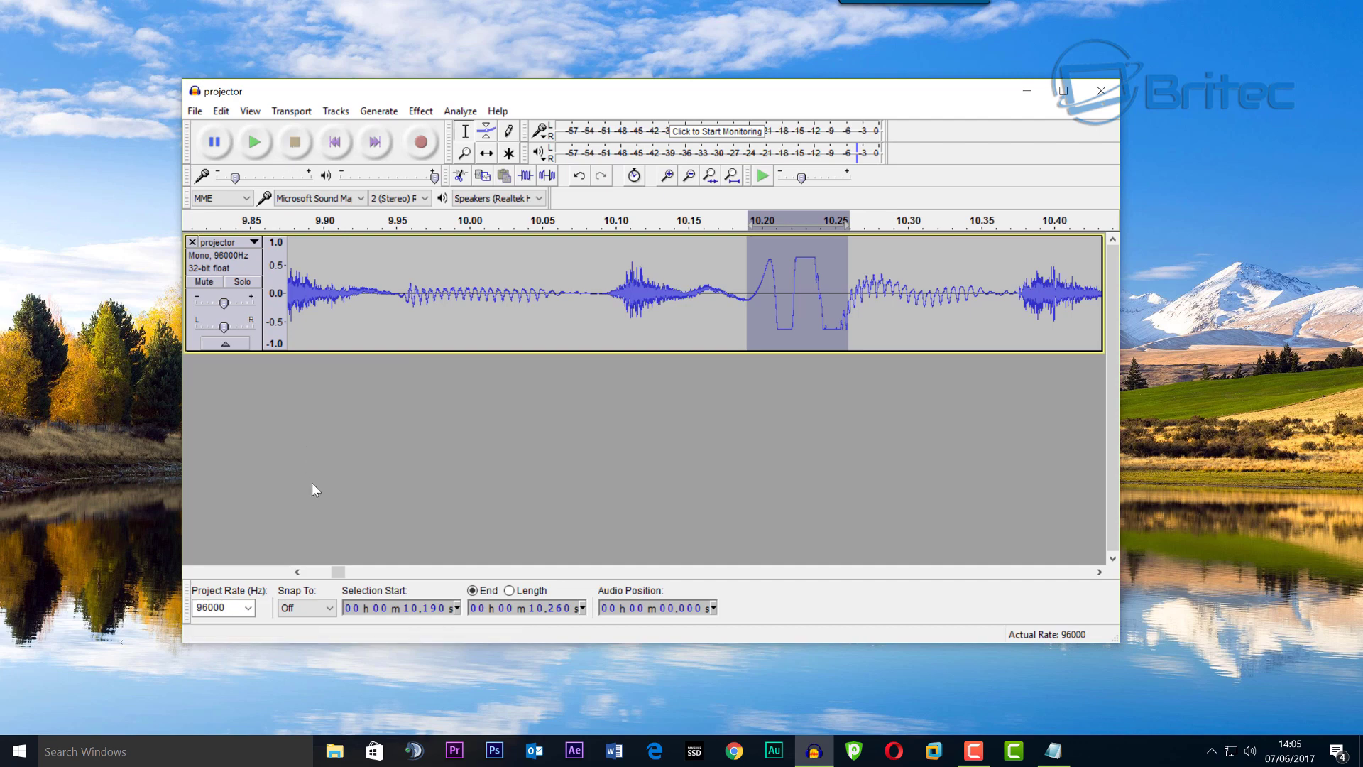
left_click_drag(340, 572, 352, 579)
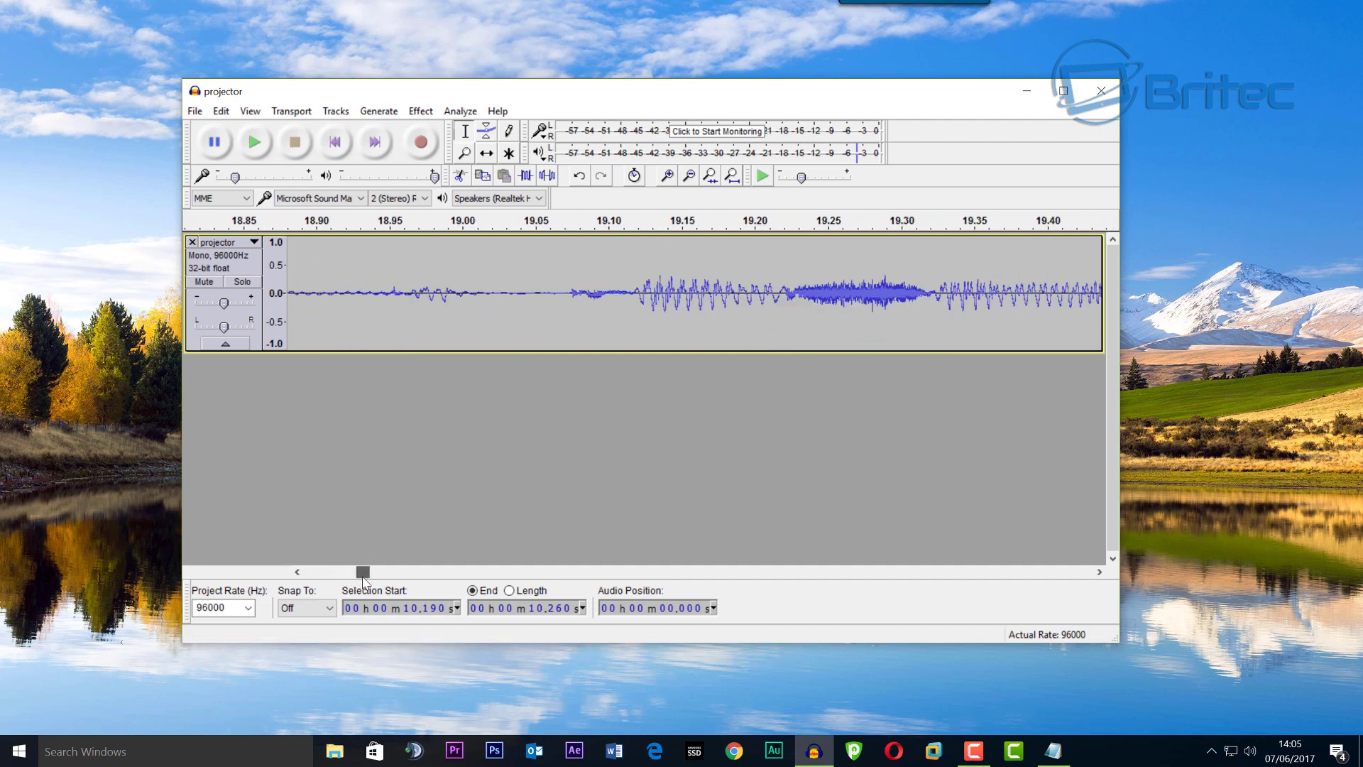
left_click_drag(363, 579, 313, 578)
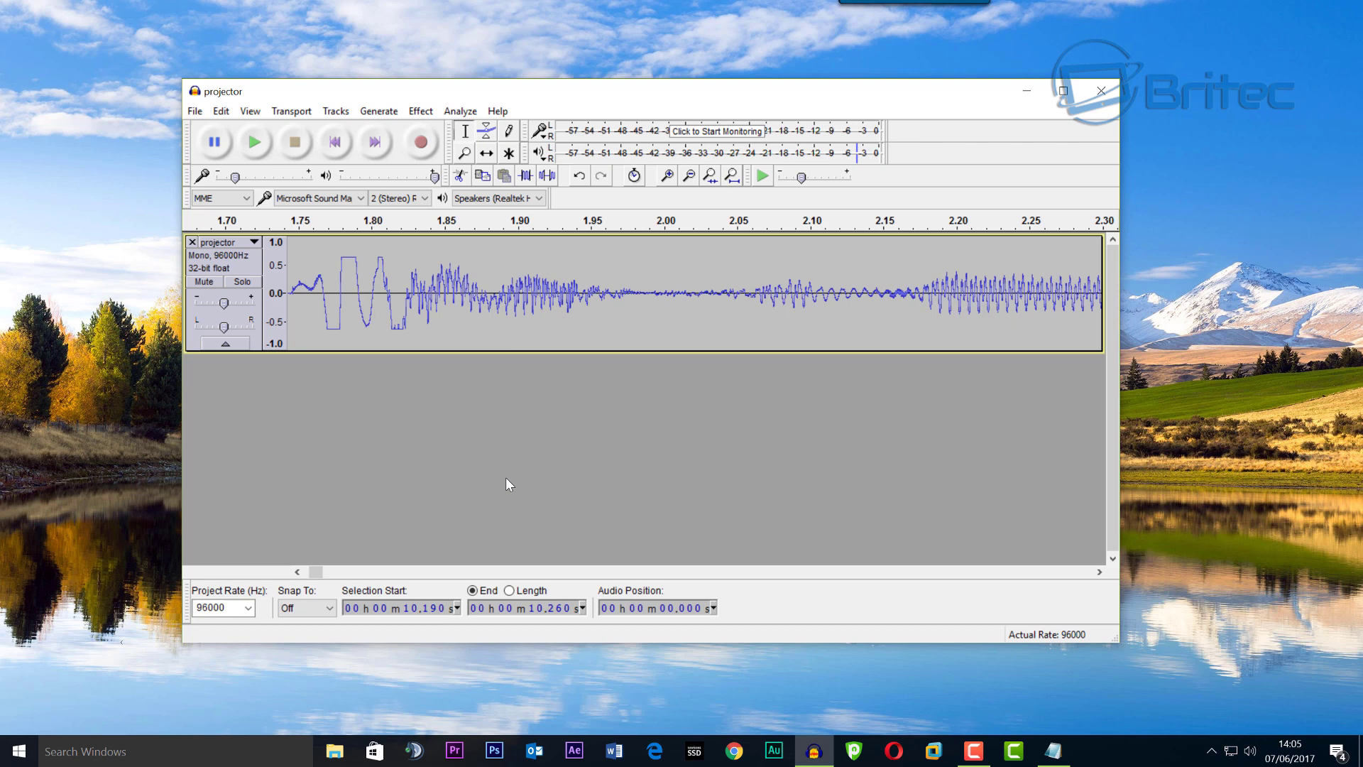
scroll(199, 380, "left", 5)
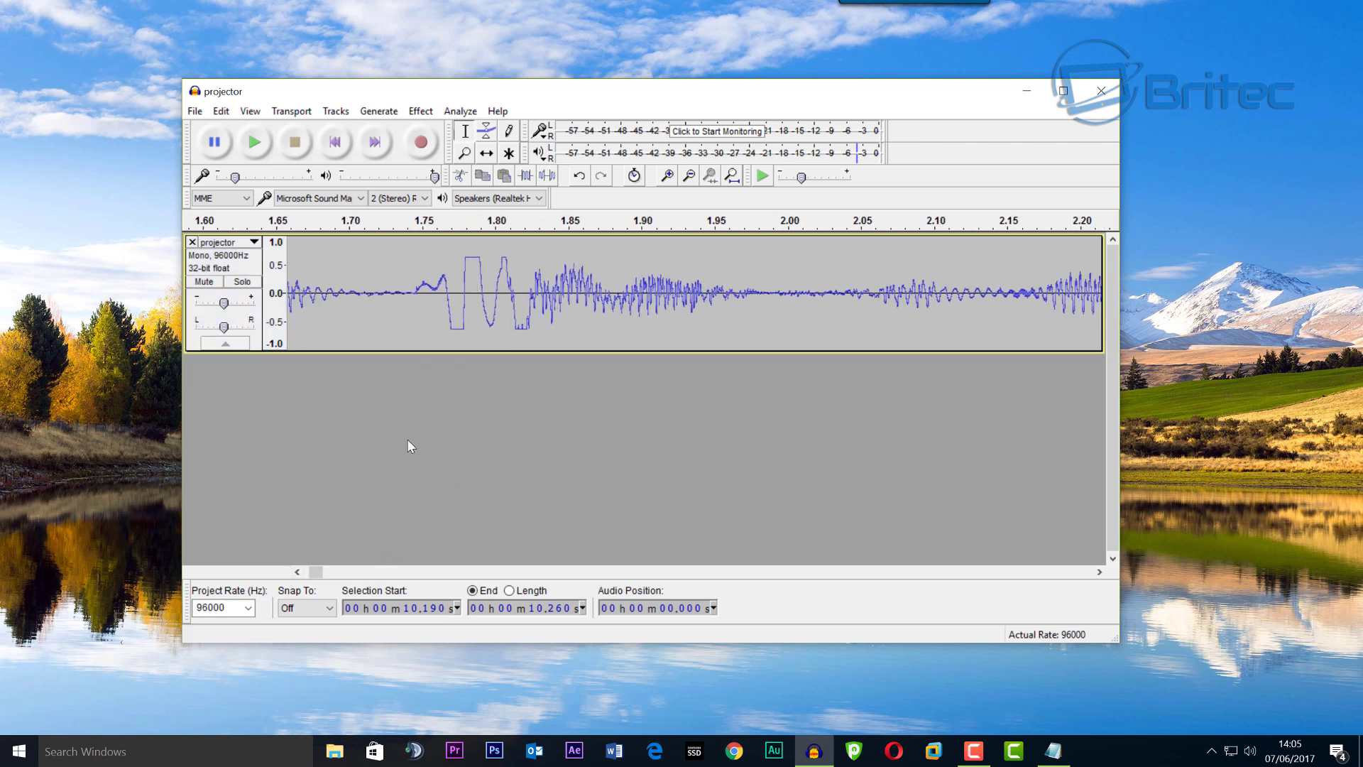
Step: Open Equalization in Graphic EQ mode on the 'unnamed' curve and flatten all bands to 0 dB
left_click(420, 112)
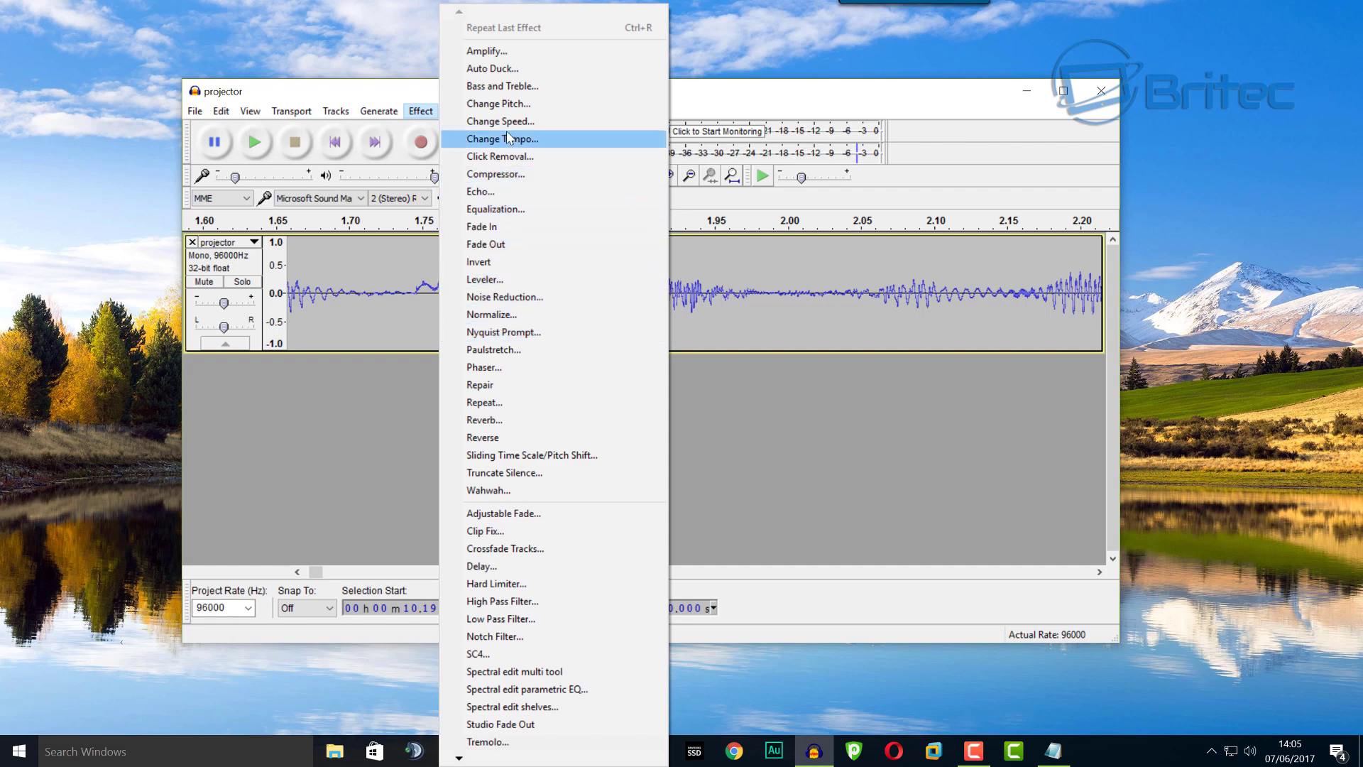
left_click(509, 212)
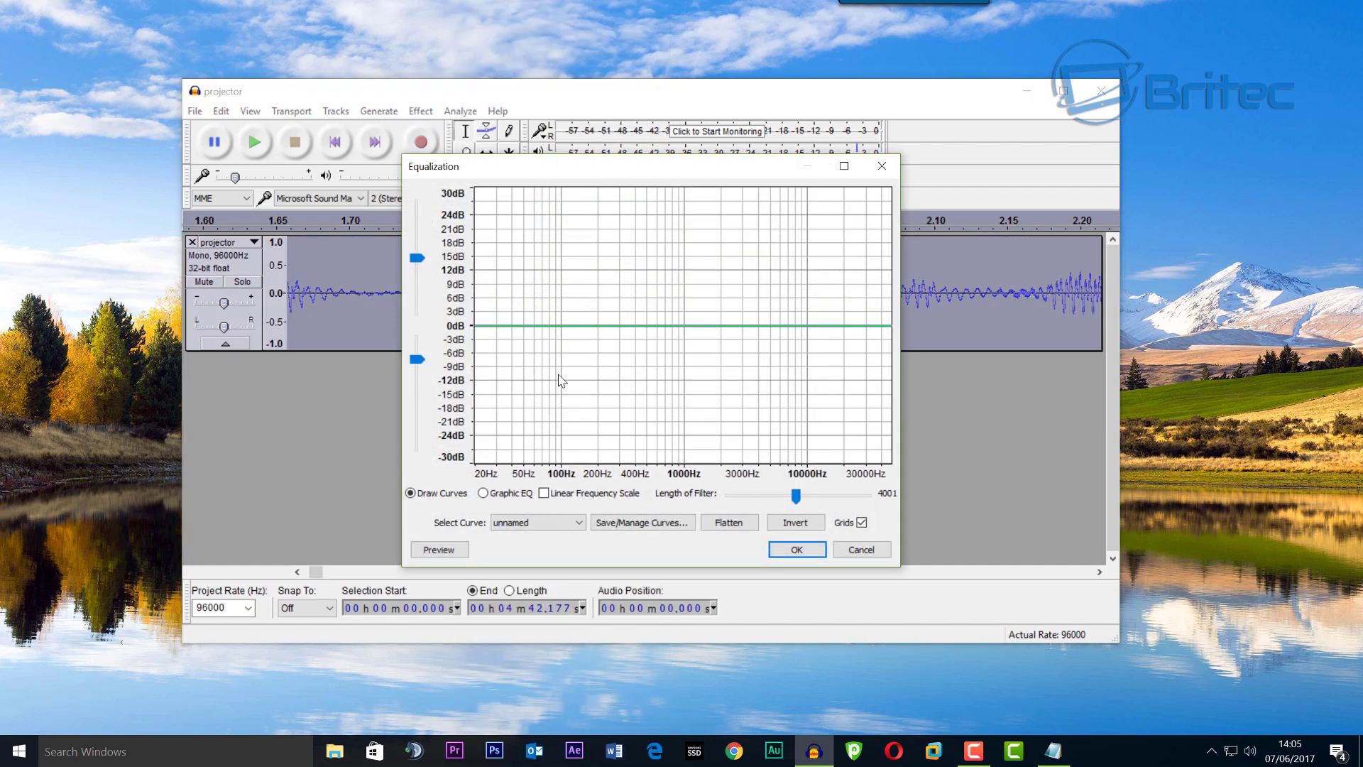
left_click(483, 493)
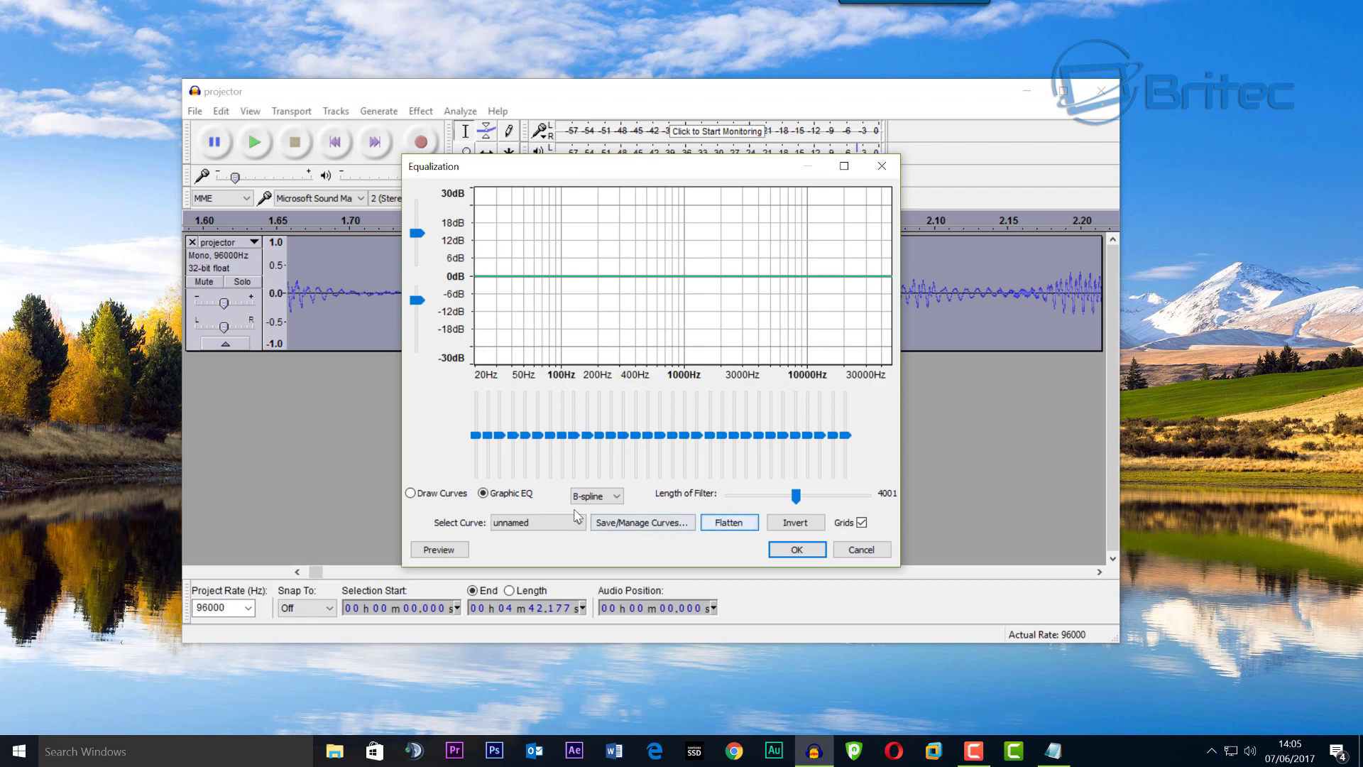
left_click(541, 524)
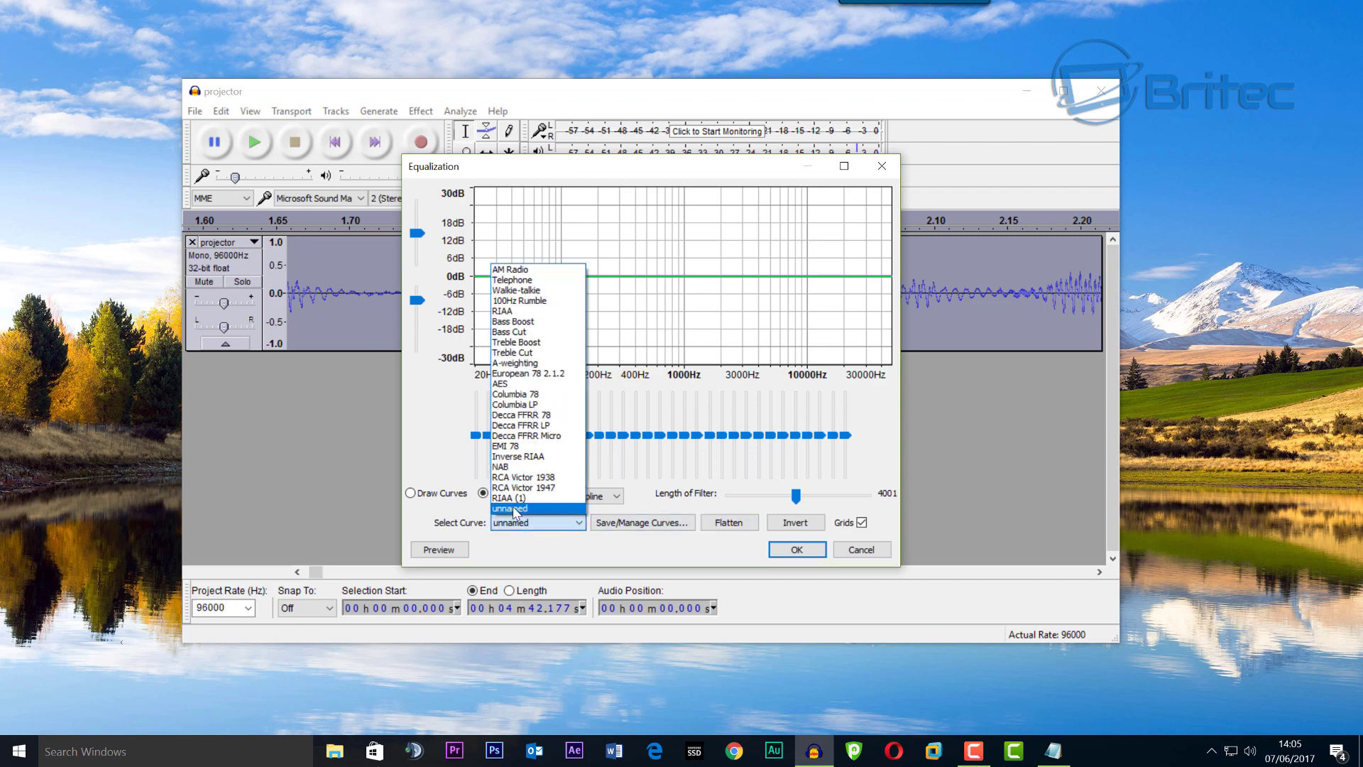
left_click(513, 507)
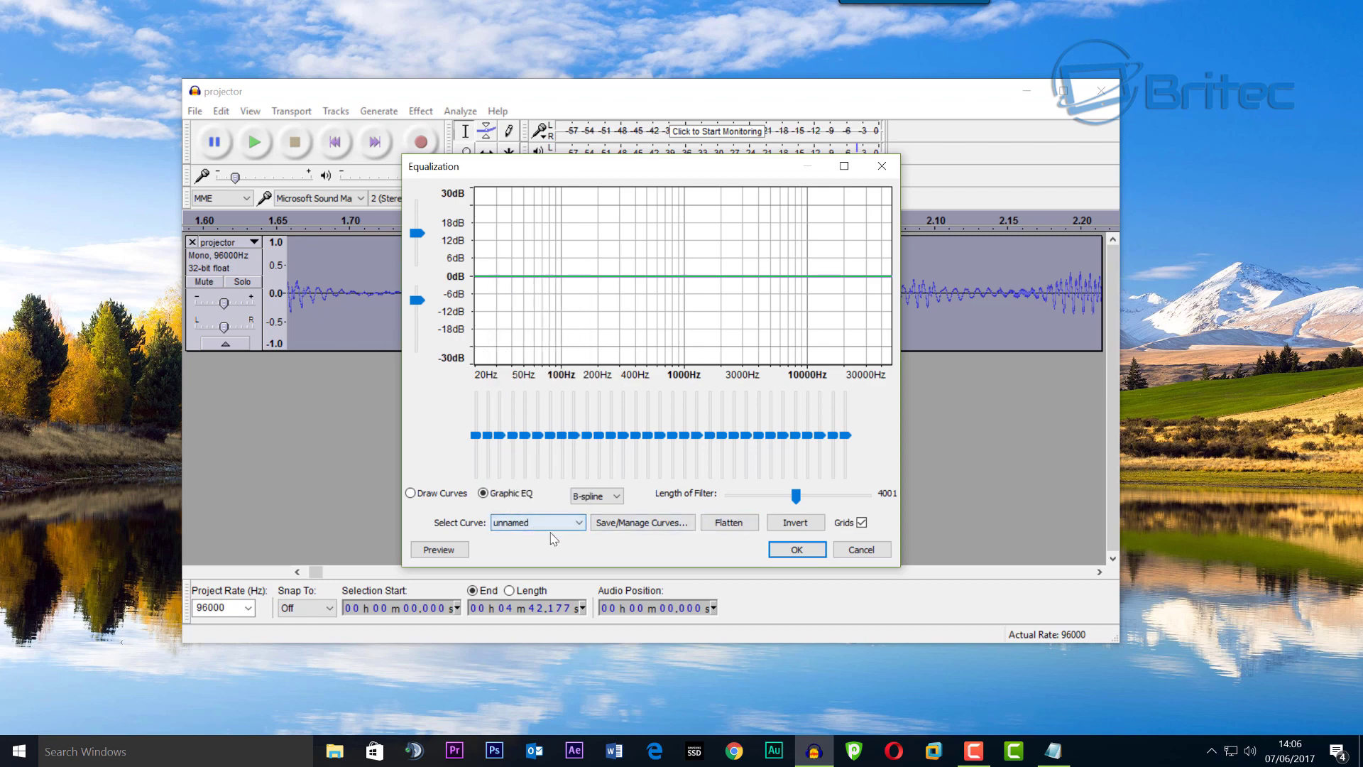
left_click(731, 527)
mouse_move(562, 395)
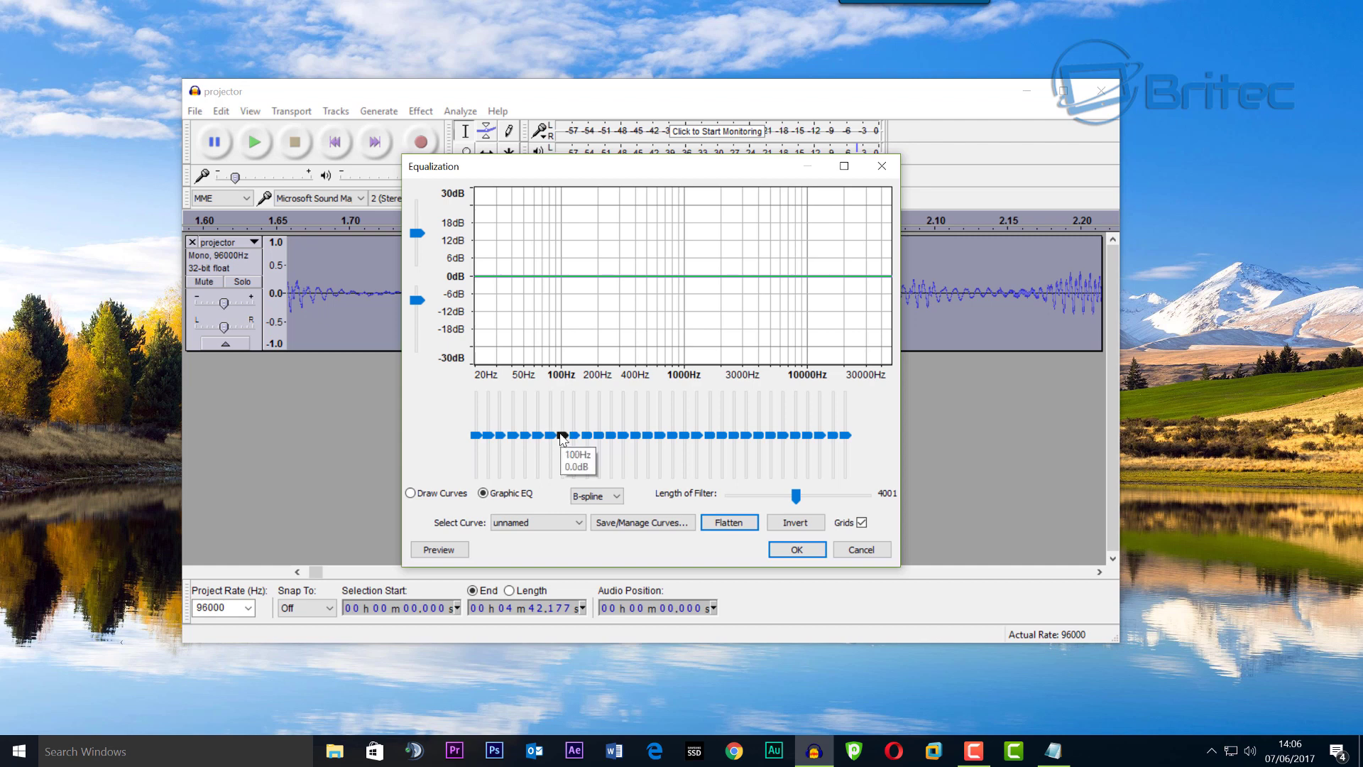
Step: Pull the 20Hz–100Hz sliders to -18 dB and 125Hz to about -17 dB
left_click_drag(476, 436, 549, 477)
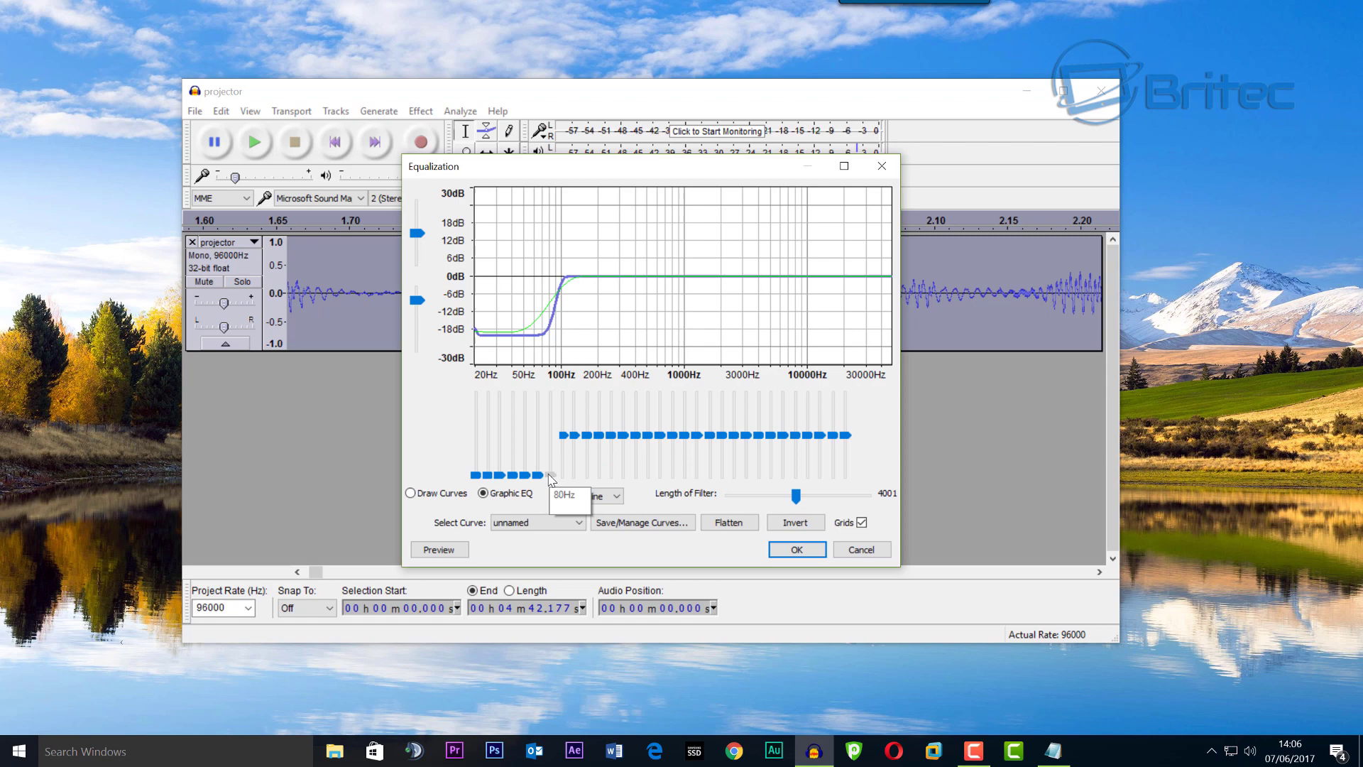
left_click(564, 436)
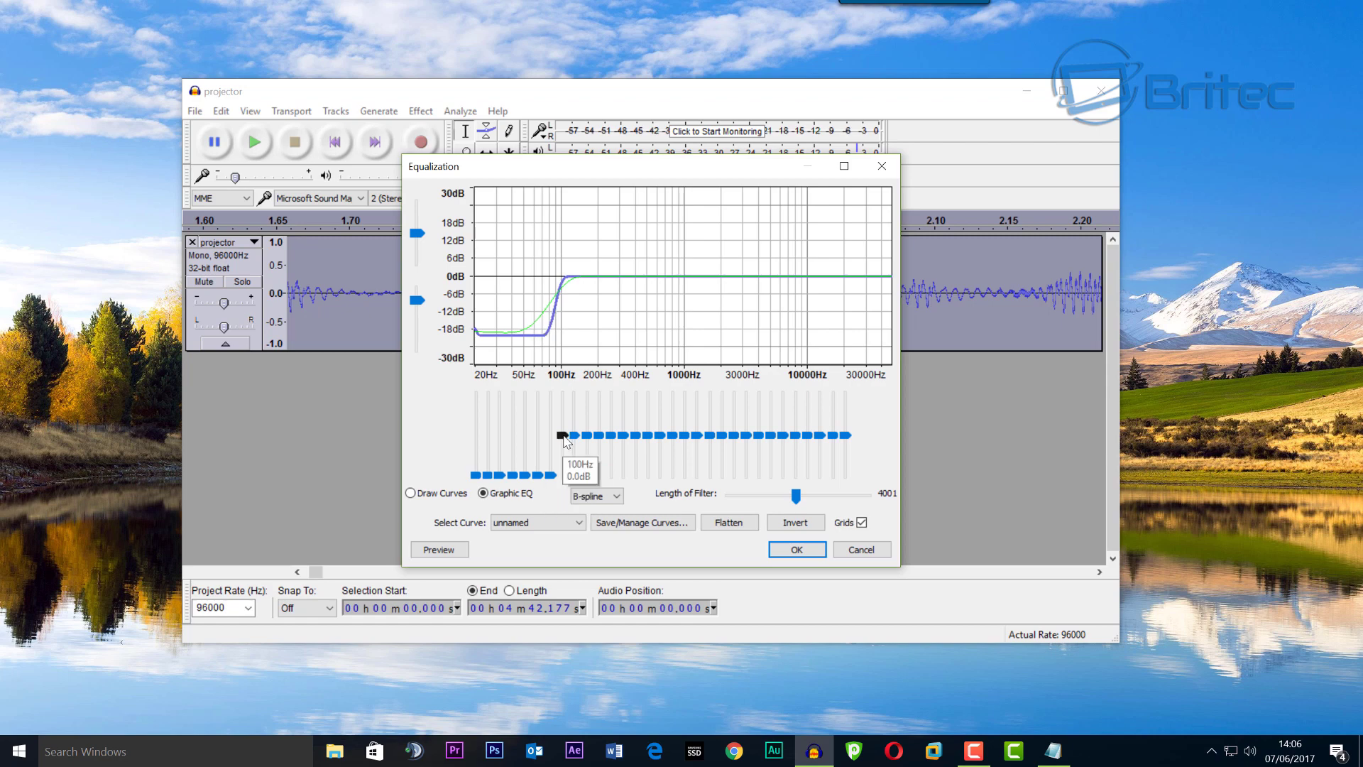
left_click_drag(565, 437, 566, 476)
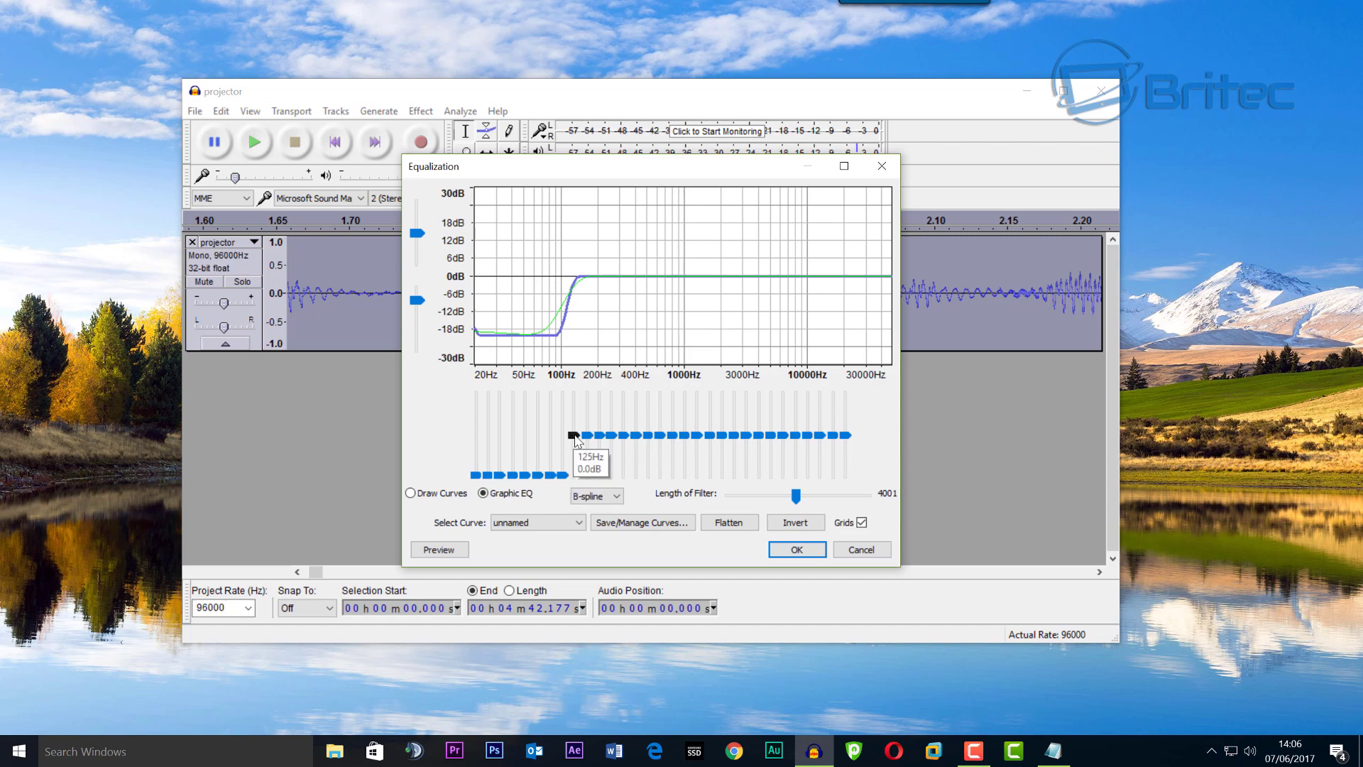
left_click_drag(573, 436, 623, 446)
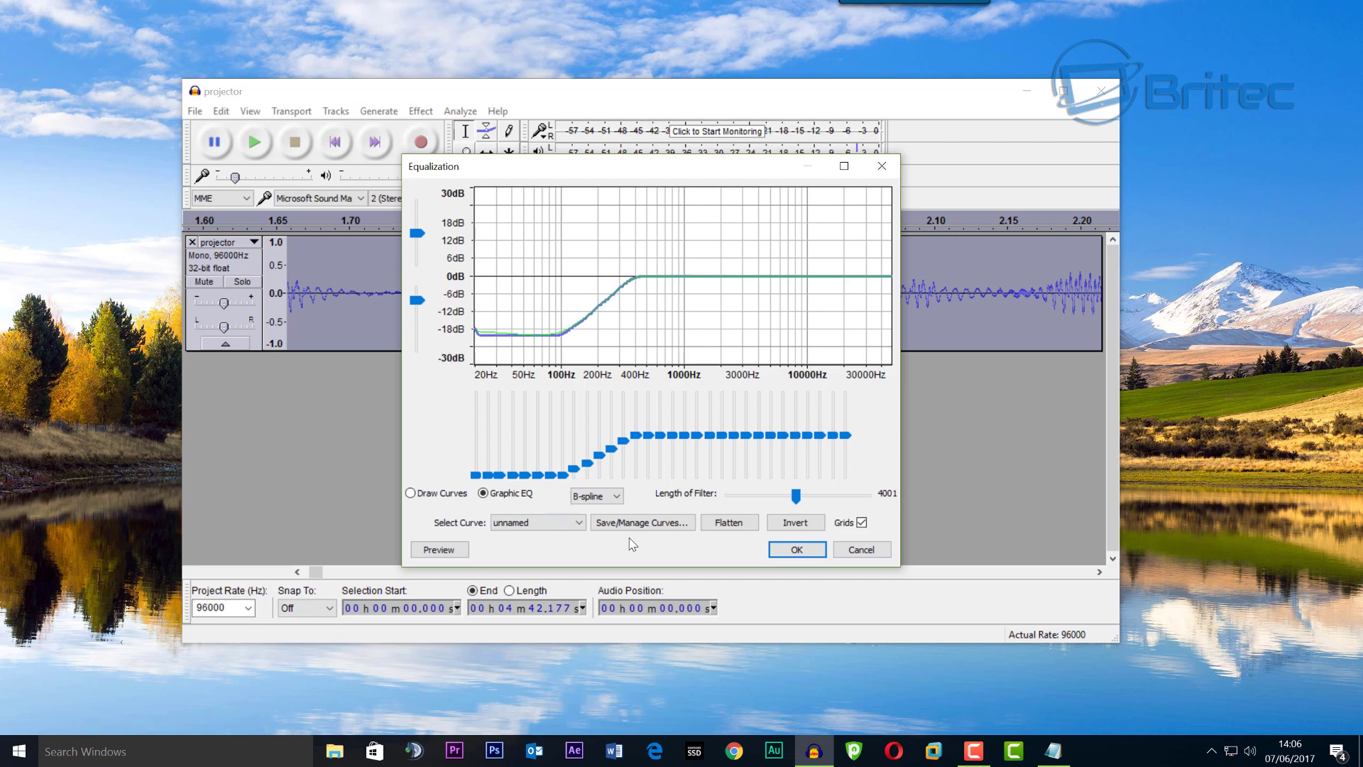
left_click(649, 524)
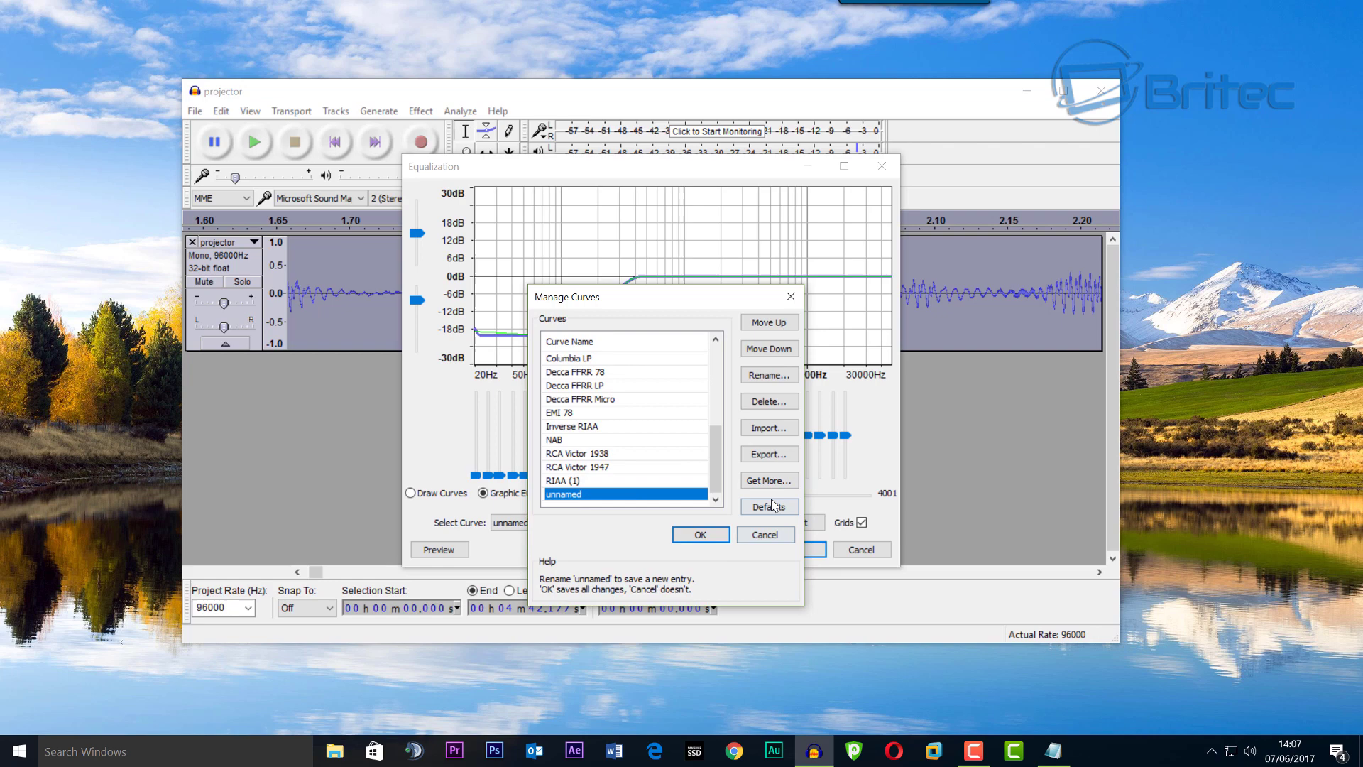
Step: Save the curve as 'Pop Remover' and apply it to the whole projector track
left_click(765, 376)
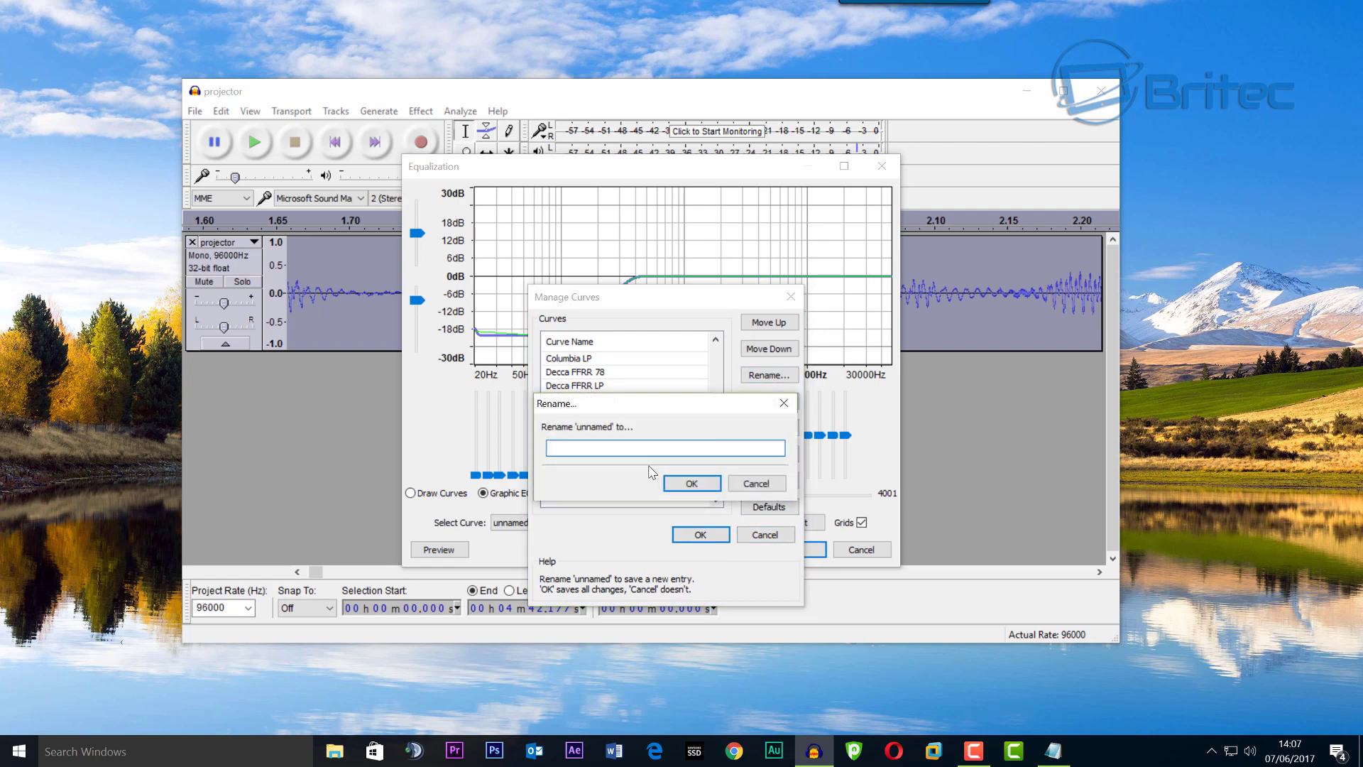
type("Pop Remover")
left_click(690, 484)
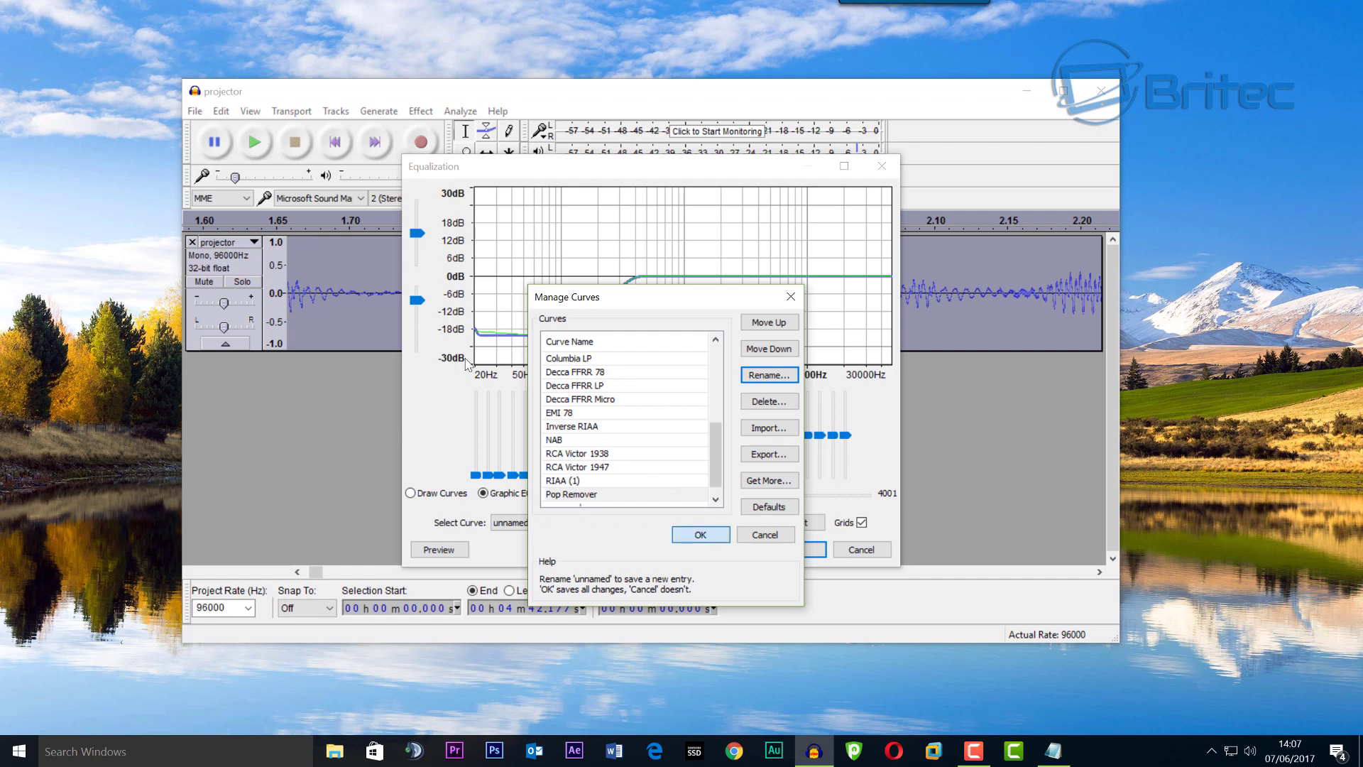
left_click(699, 537)
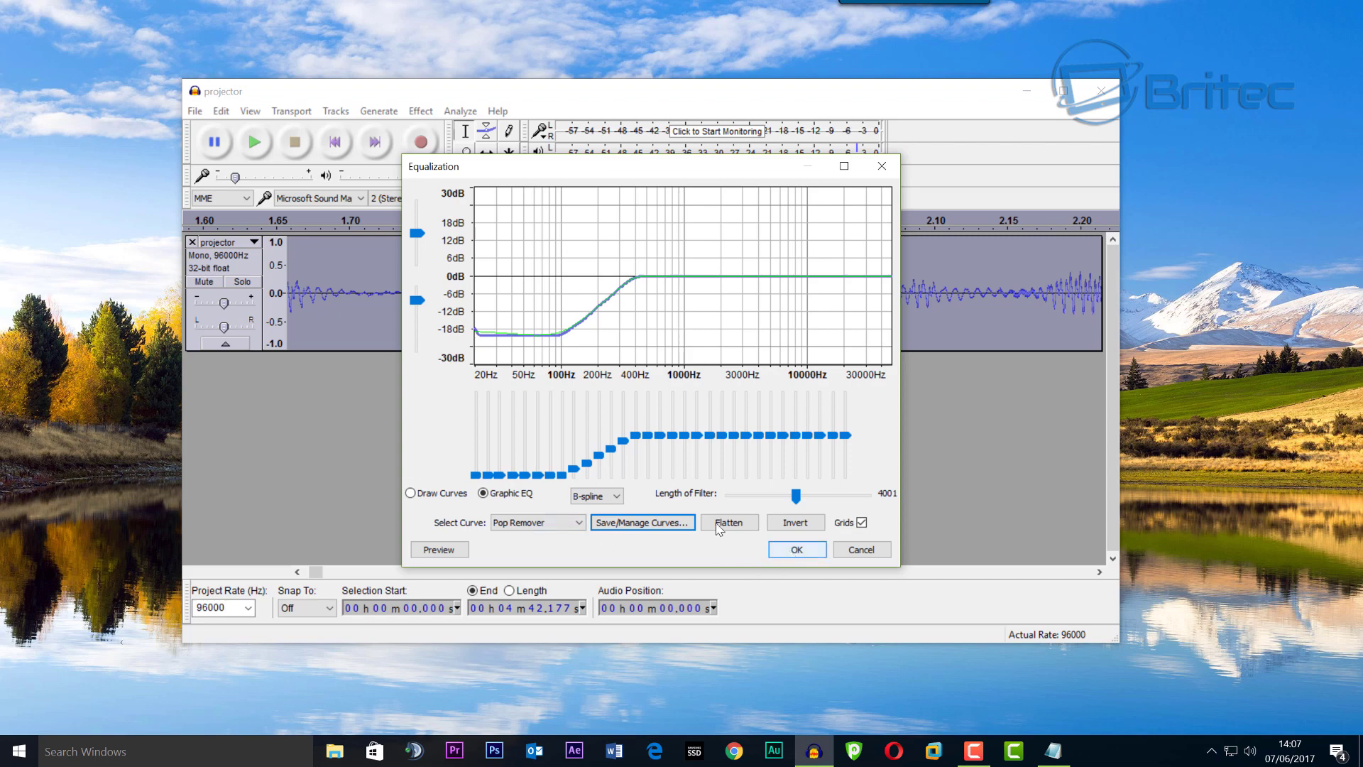
left_click(809, 551)
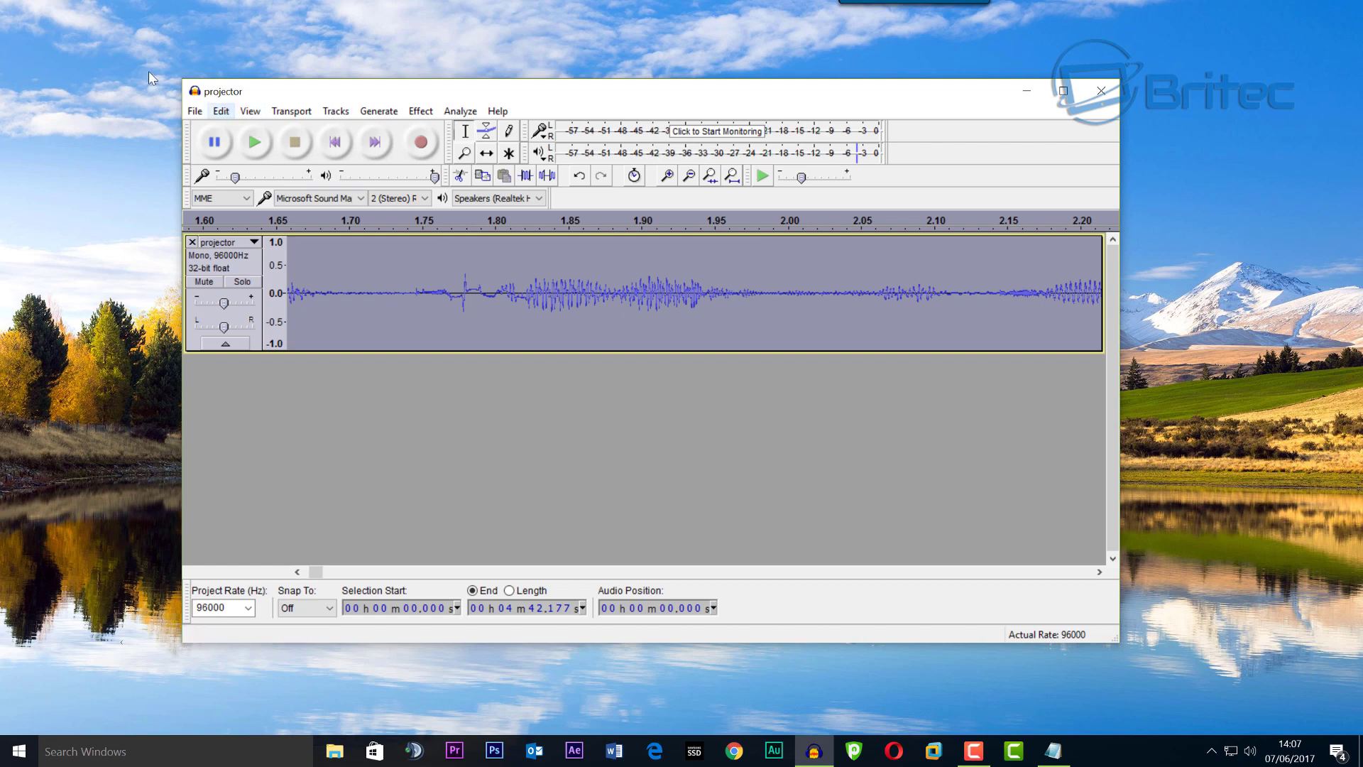
Step: Undo the equalization and select the pop from 1.745 s to 1.827 s
left_click(221, 110)
key("Return")
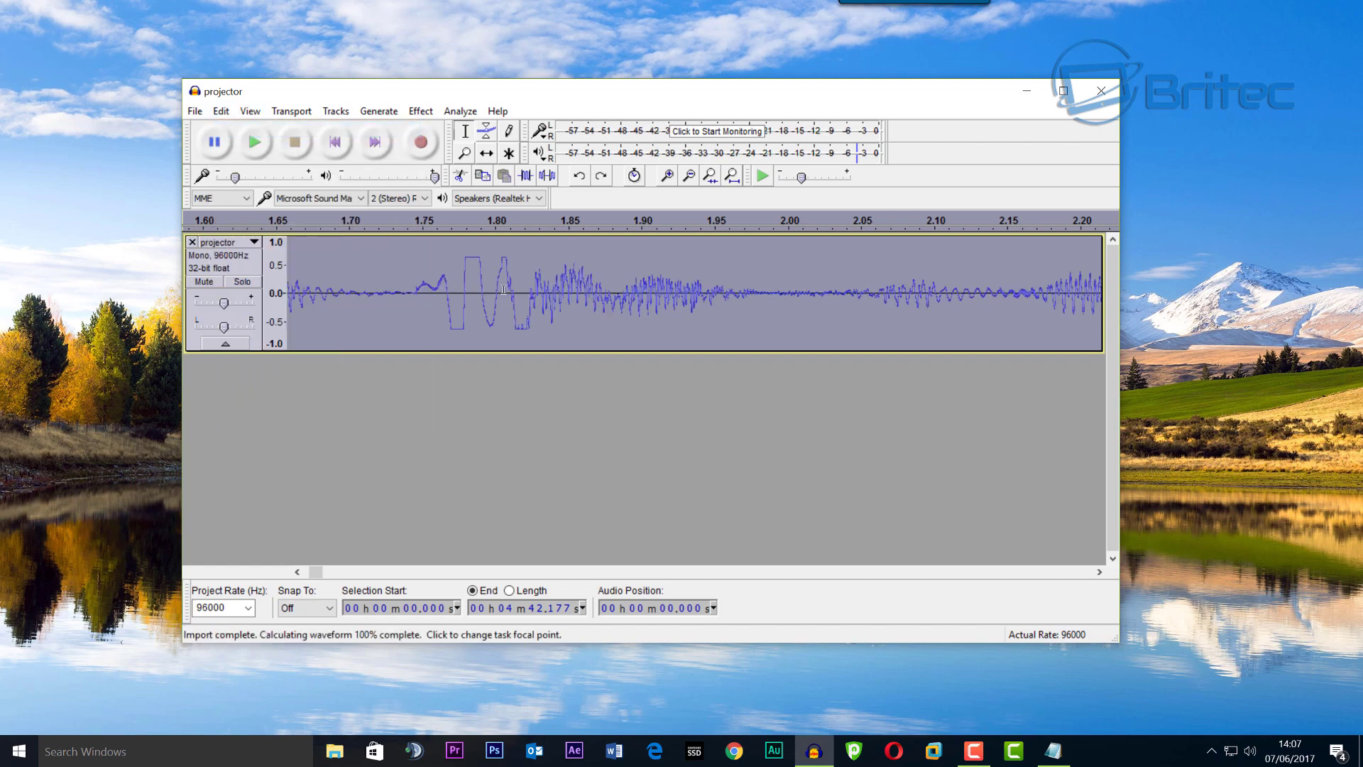
left_click(510, 370)
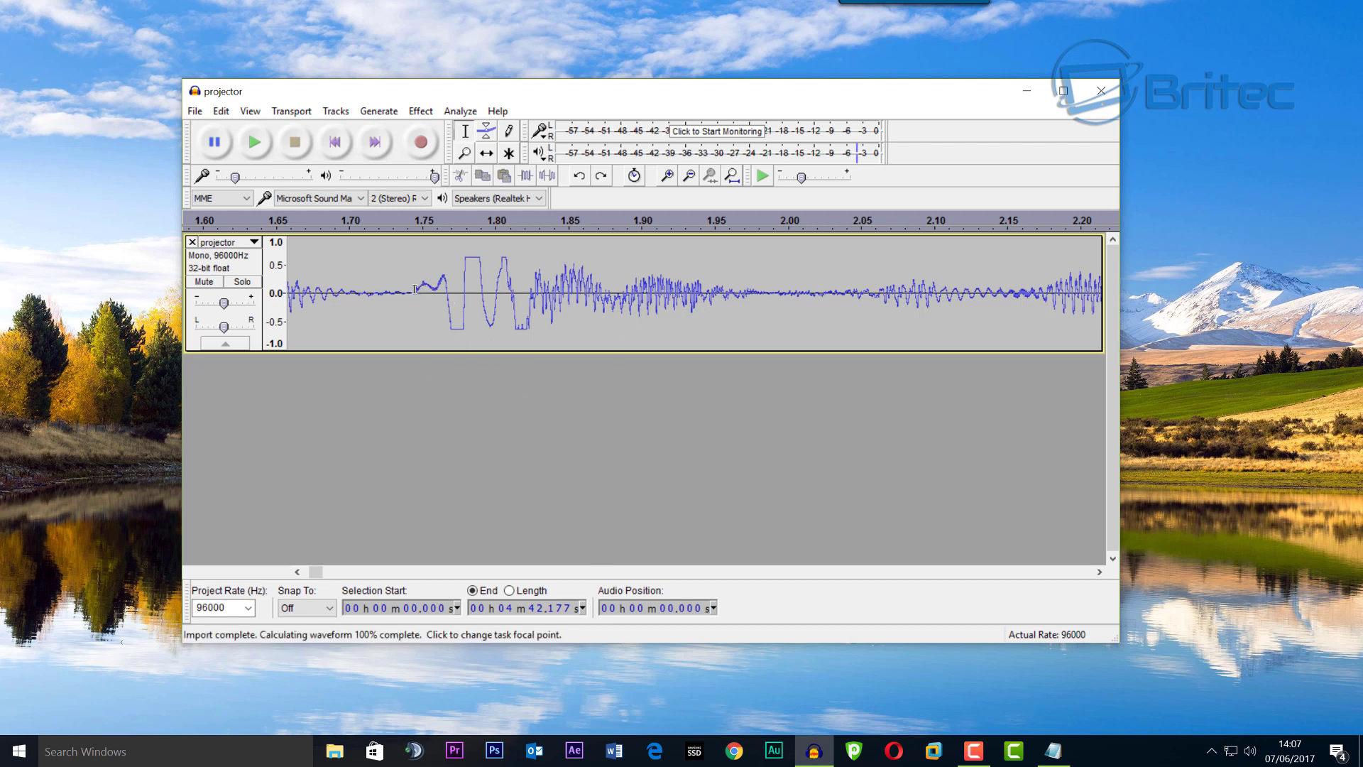
left_click_drag(415, 289, 534, 293)
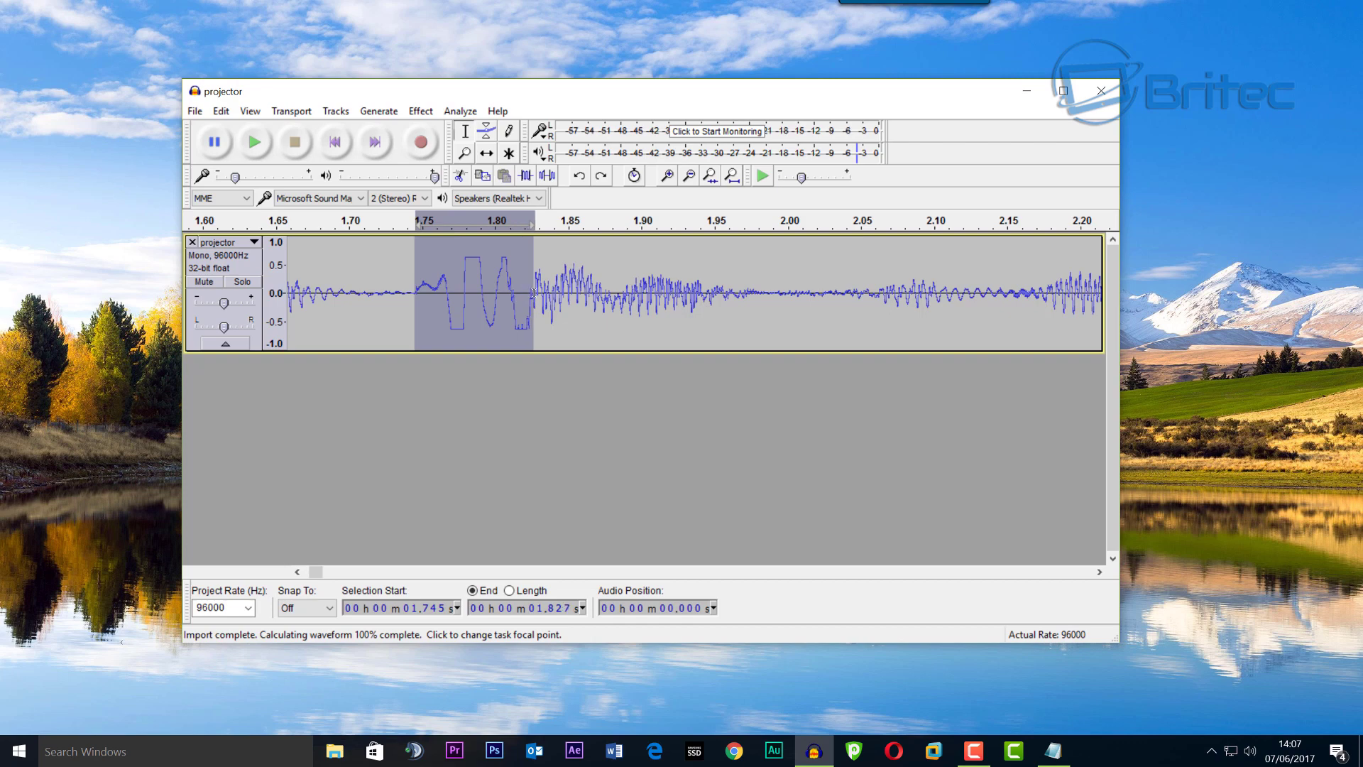
Step: Apply the Pop Remover equalization curve to the selected pop
left_click(421, 112)
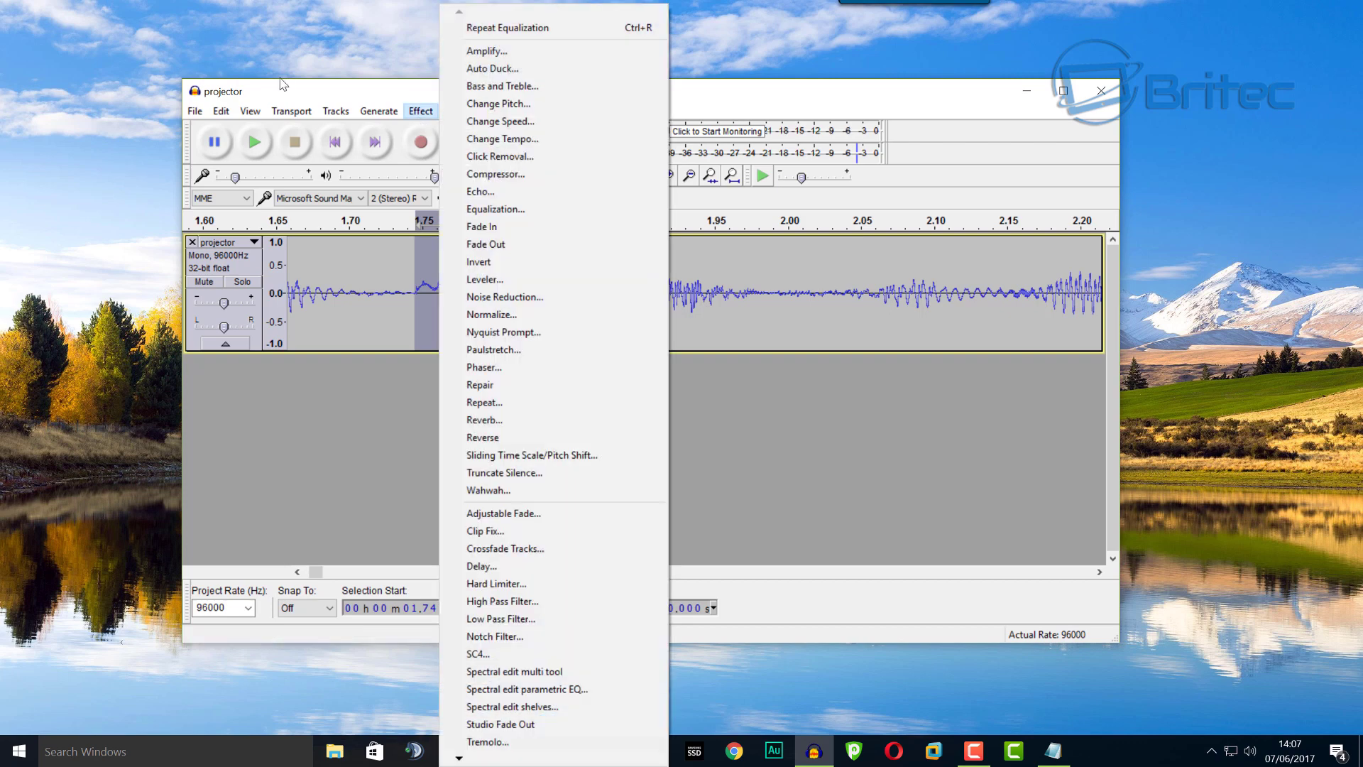
left_click(518, 210)
left_click(579, 523)
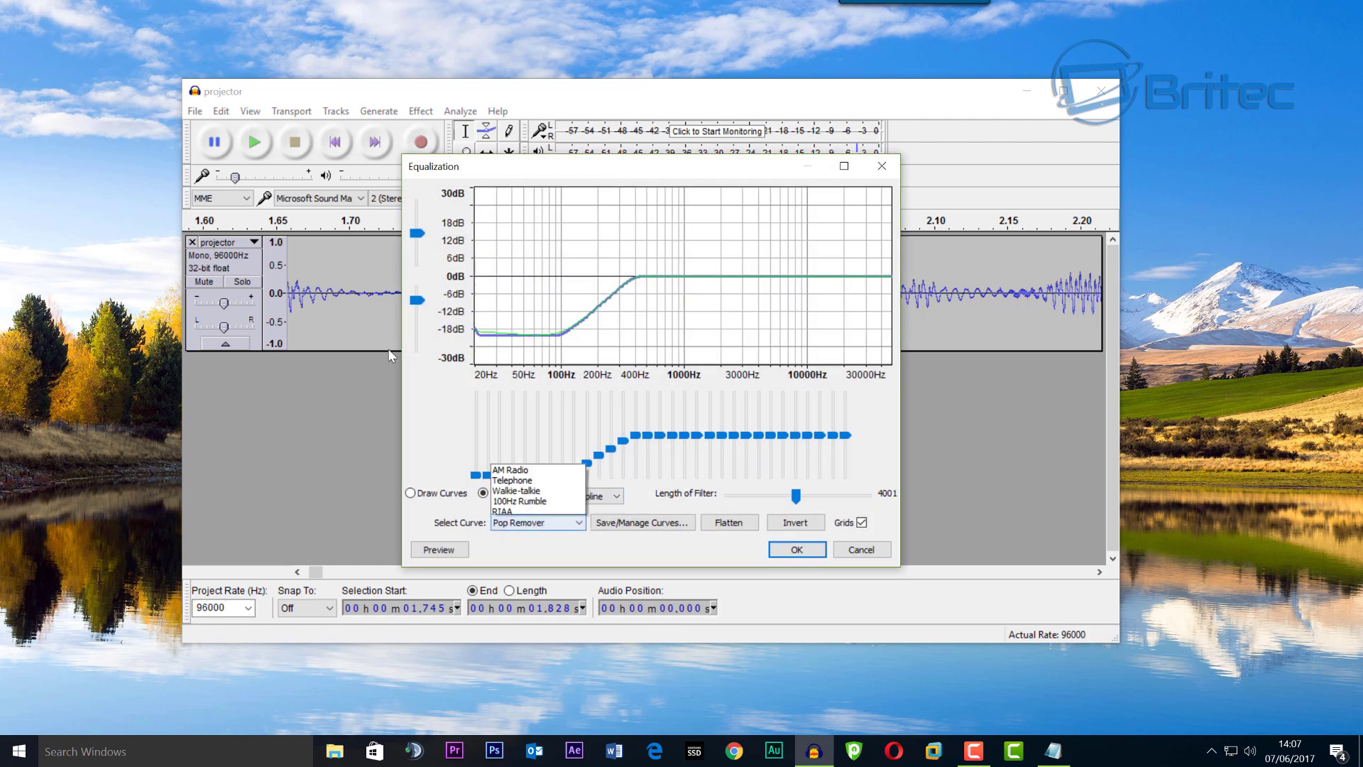
left_click(529, 497)
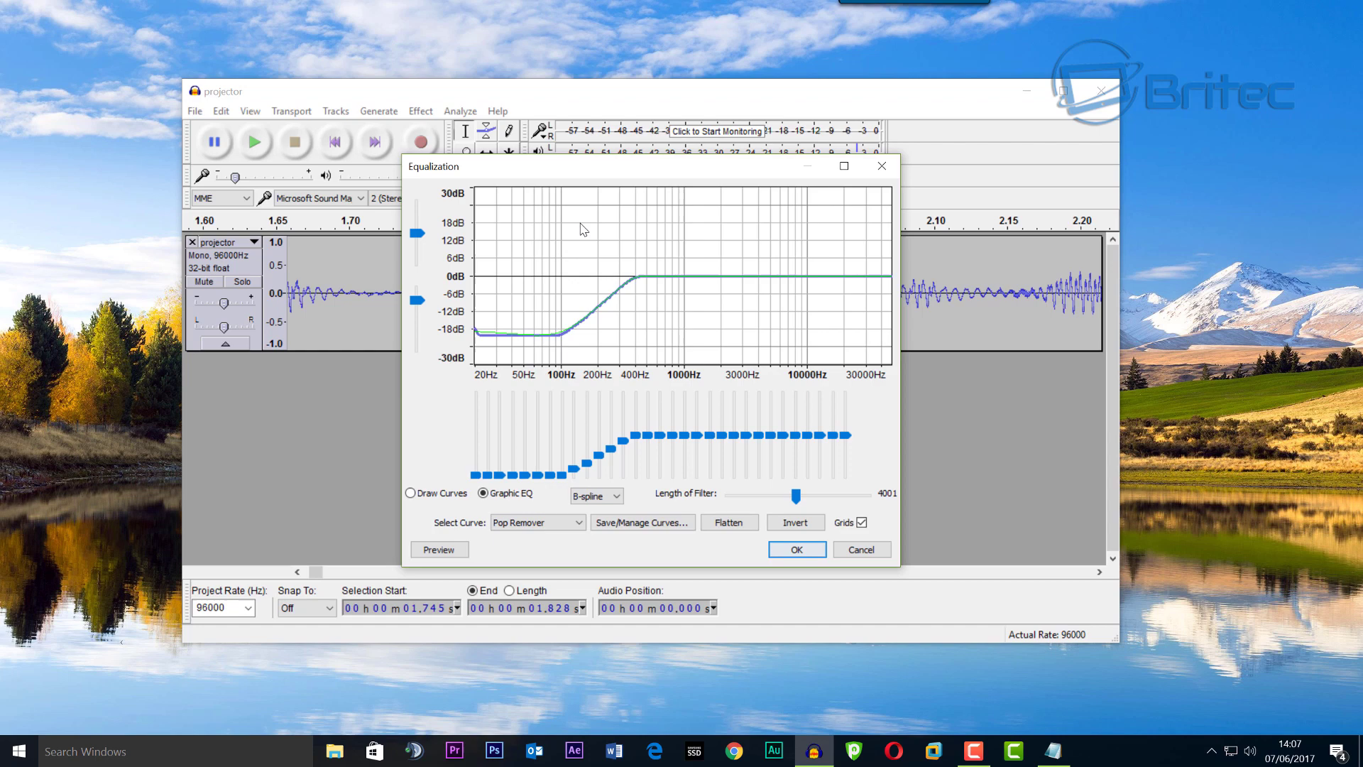
left_click_drag(588, 167, 744, 173)
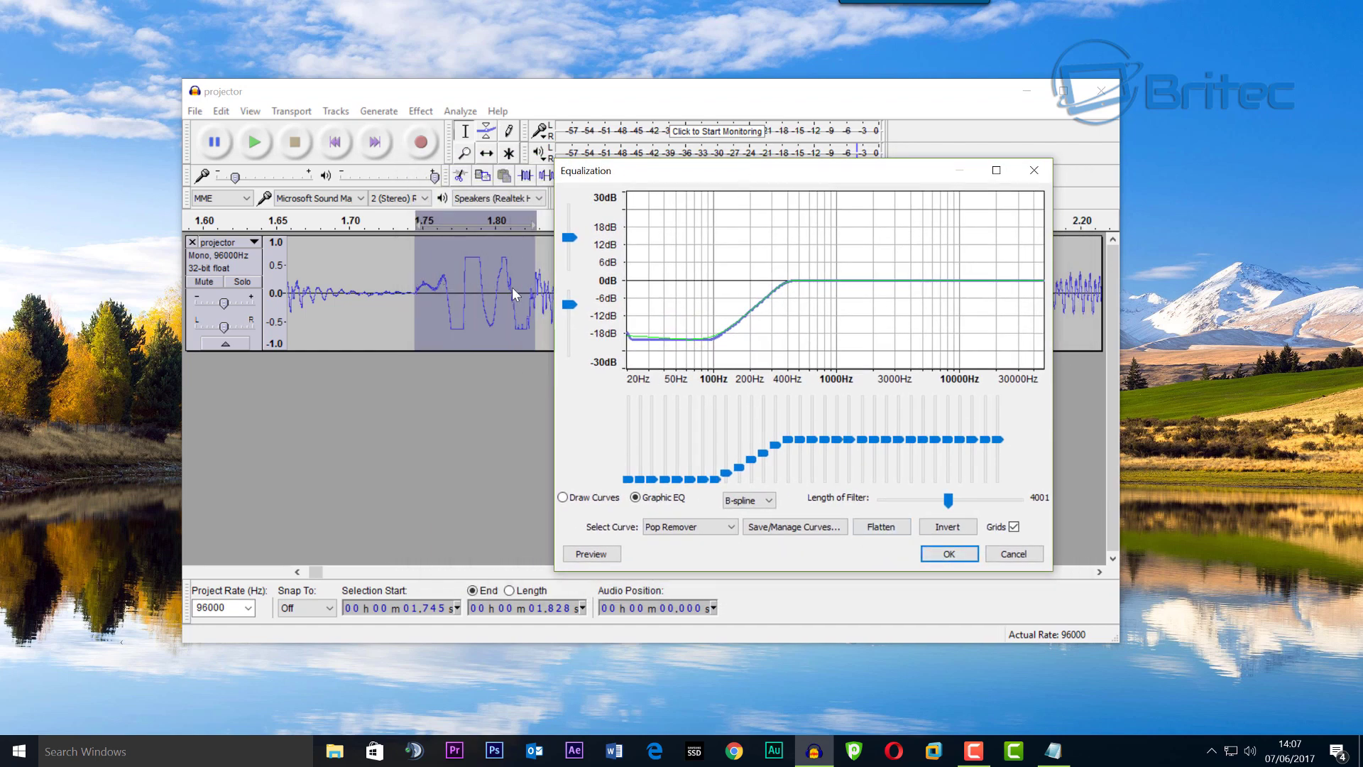
left_click(949, 554)
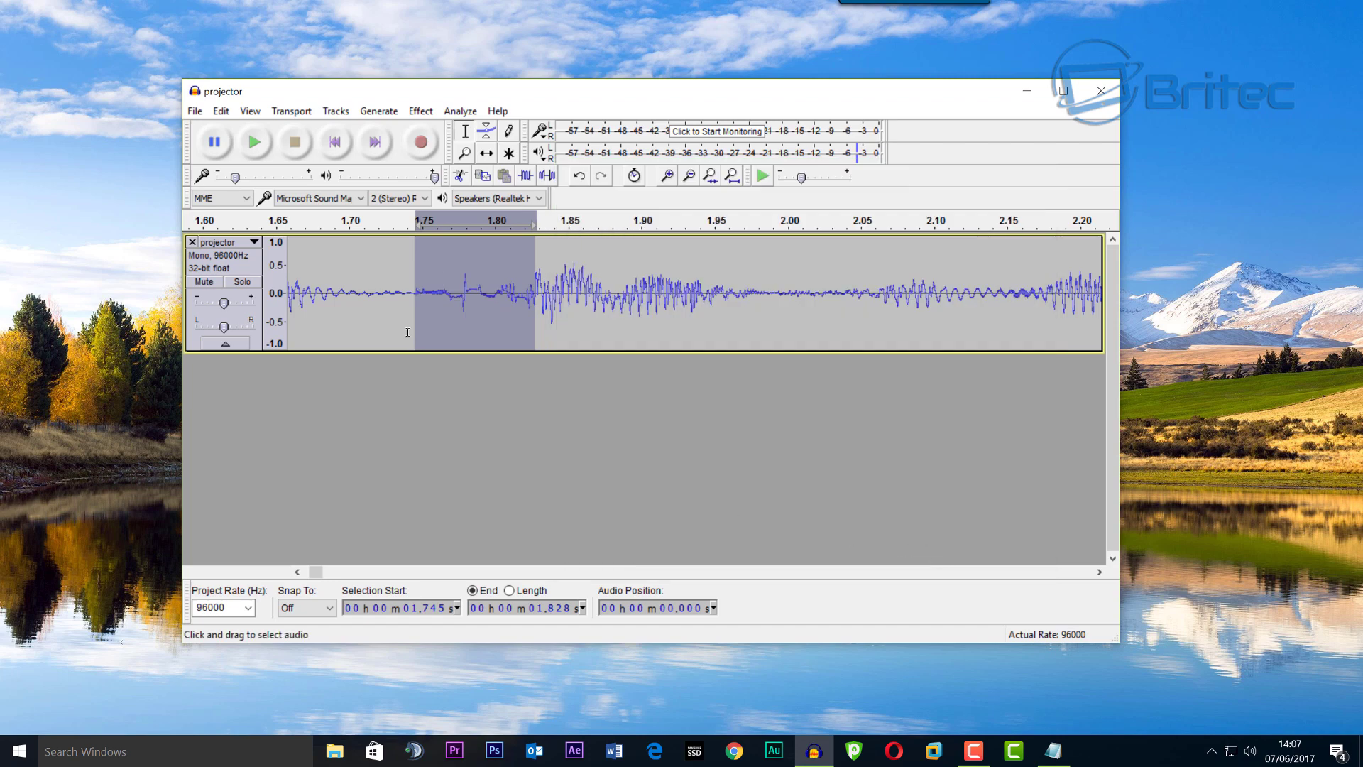
Step: Equalize the remaining spike from 1.766 to 1.801 s with Pop Remover again
left_click(474, 312)
left_click(459, 311)
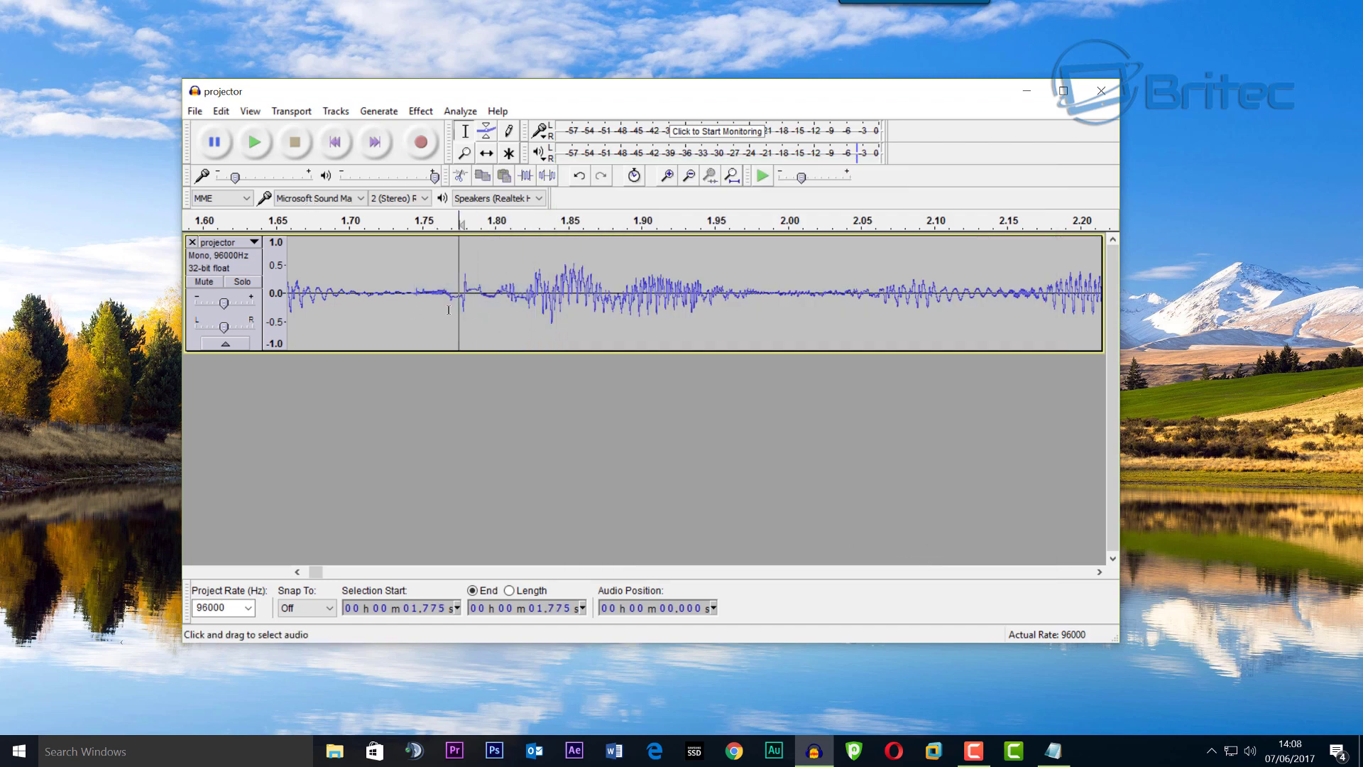
left_click_drag(444, 293, 495, 289)
left_click(420, 111)
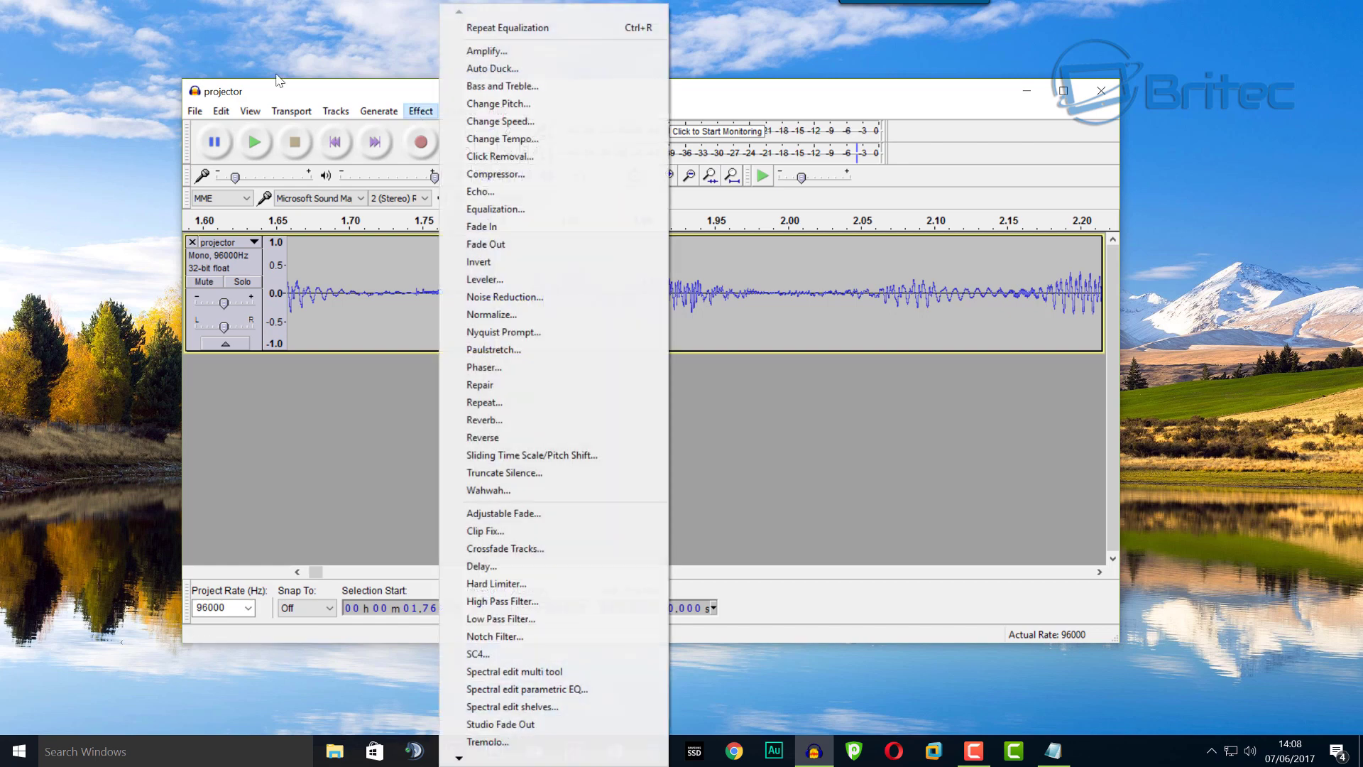
left_click(495, 208)
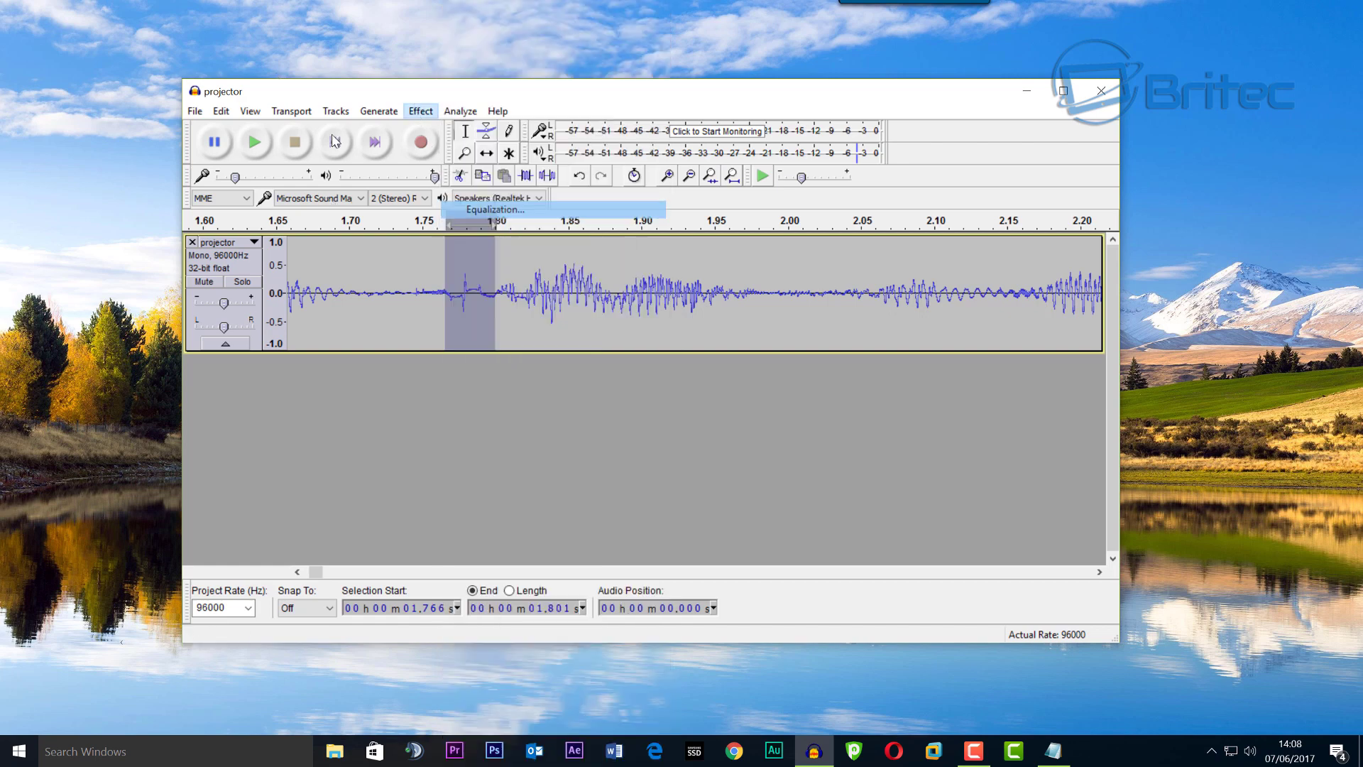
left_click(796, 549)
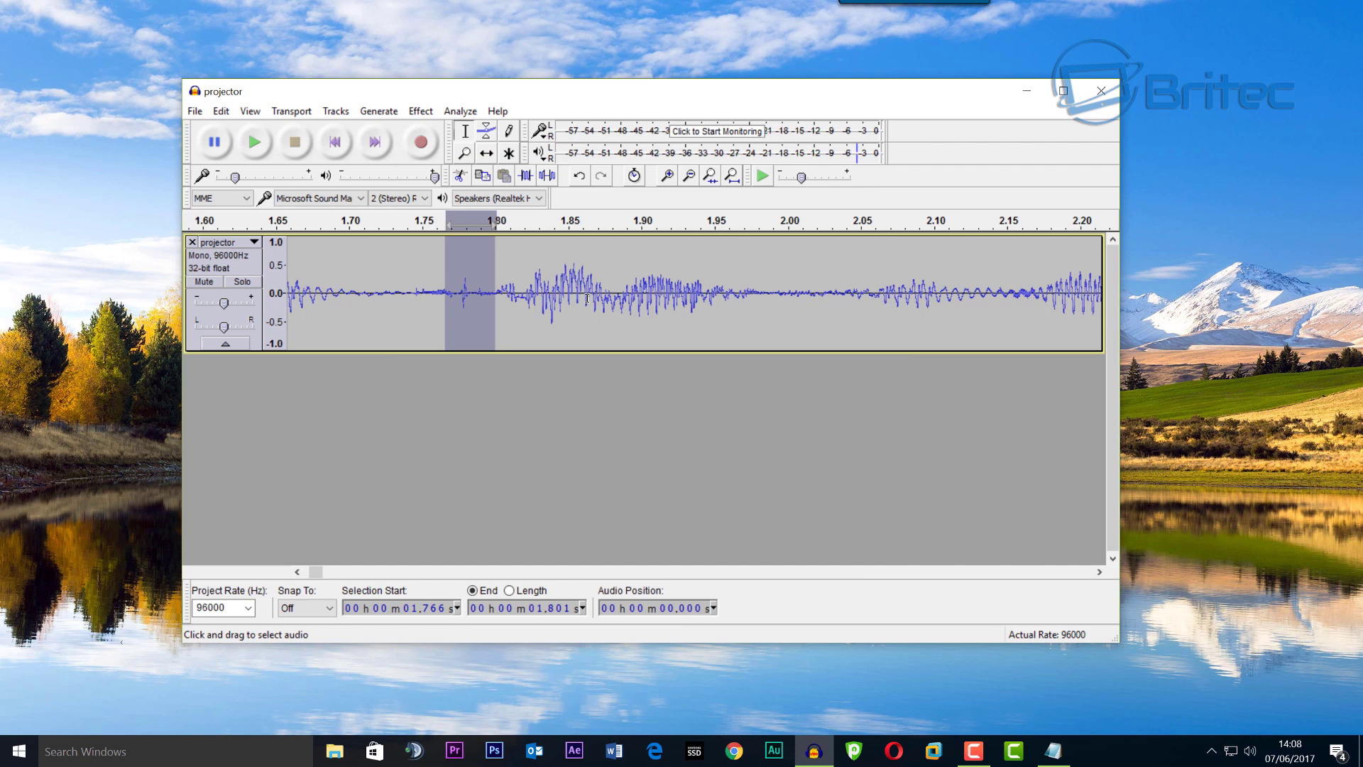
Step: Select 1.743–1.833 s and play the treated pop a few times
left_click(413, 305)
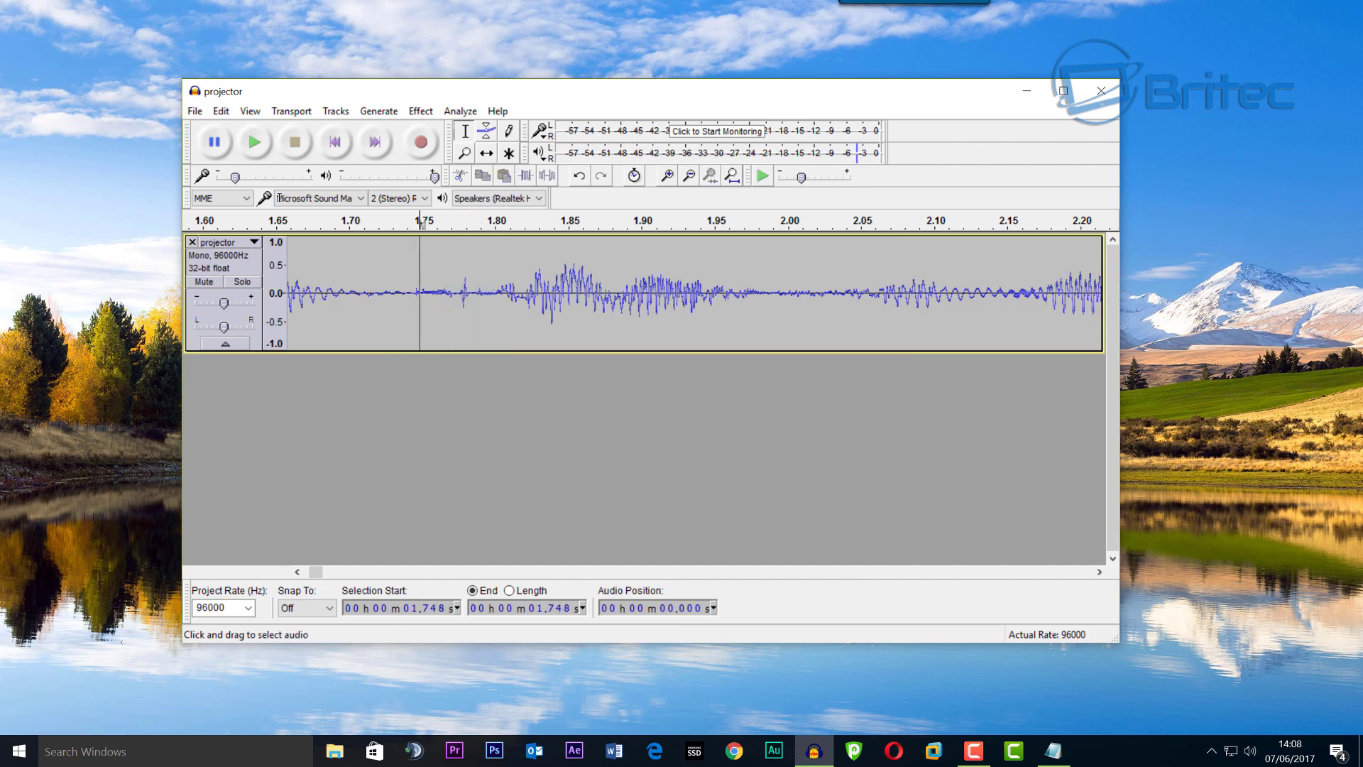
left_click_drag(413, 305, 525, 297)
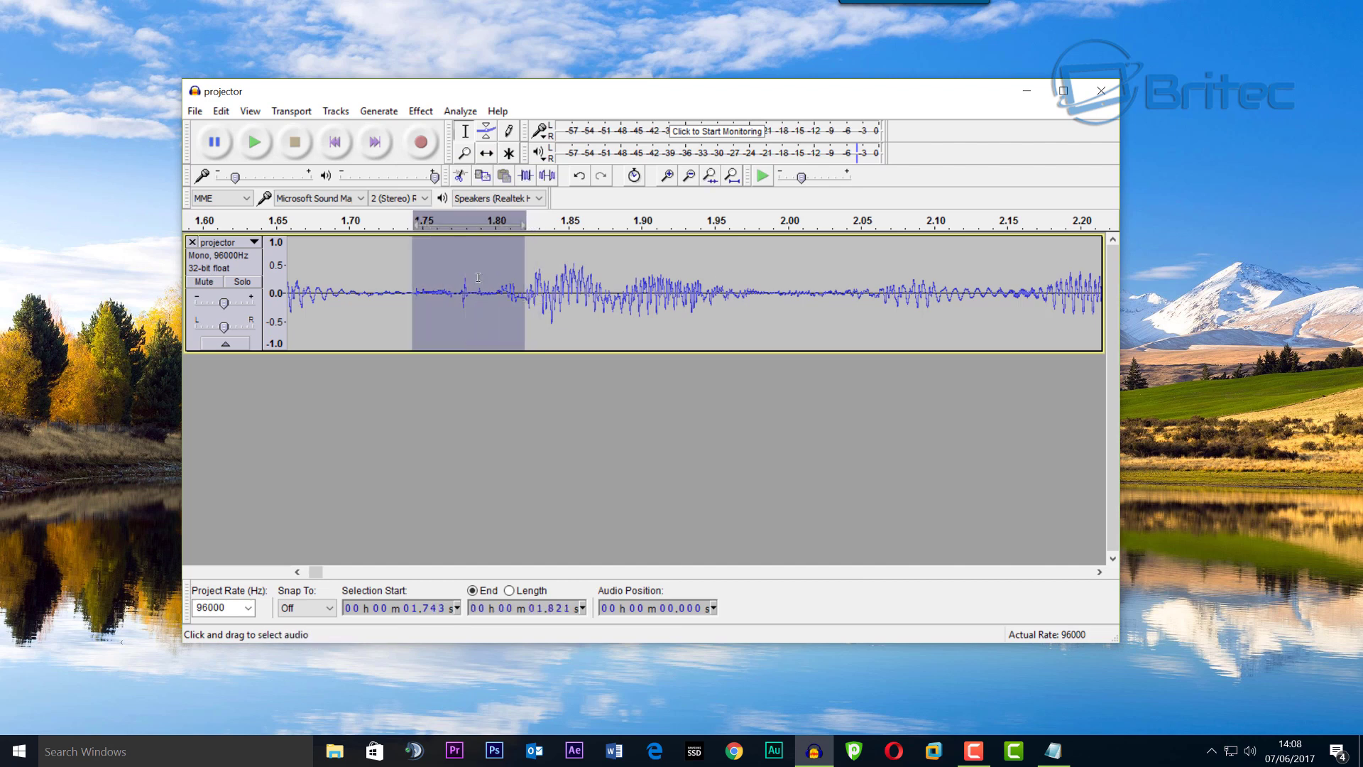
left_click(253, 142)
left_click(253, 142)
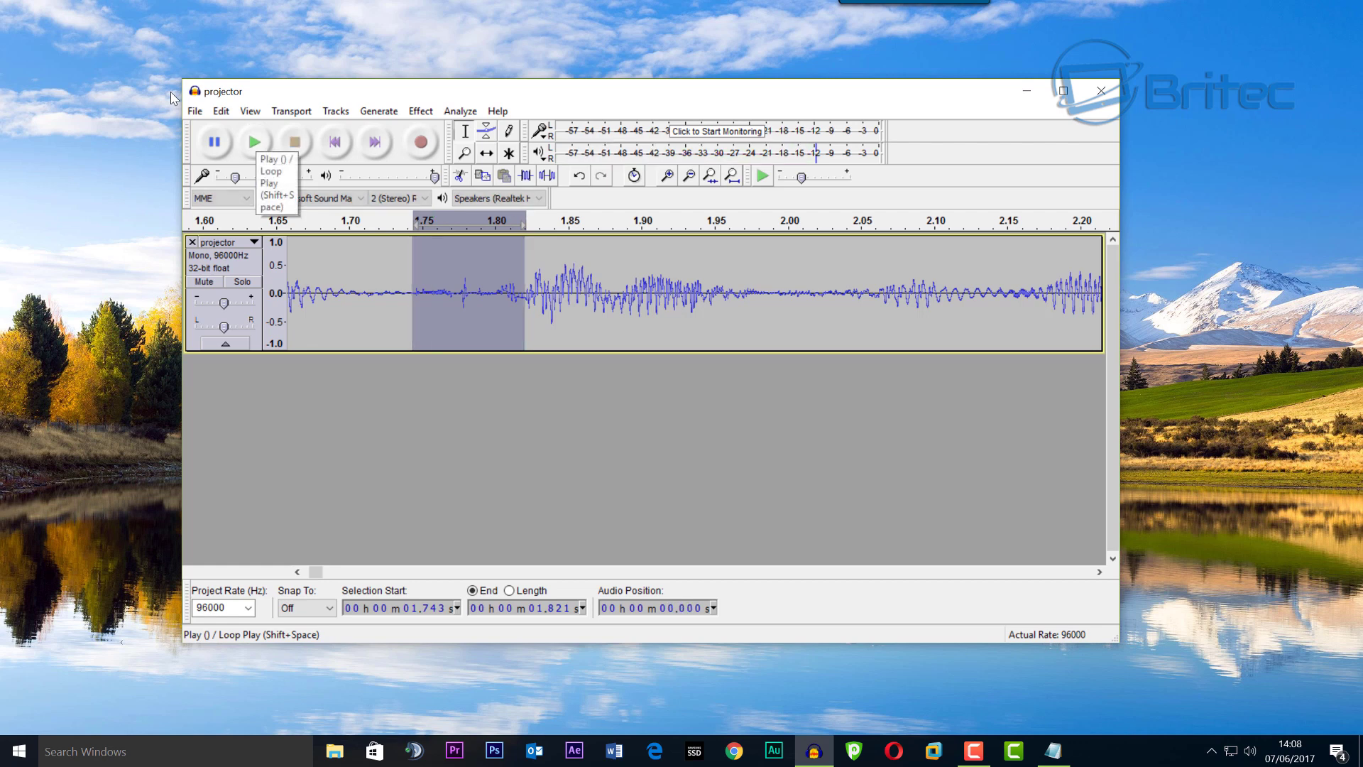
left_click(253, 142)
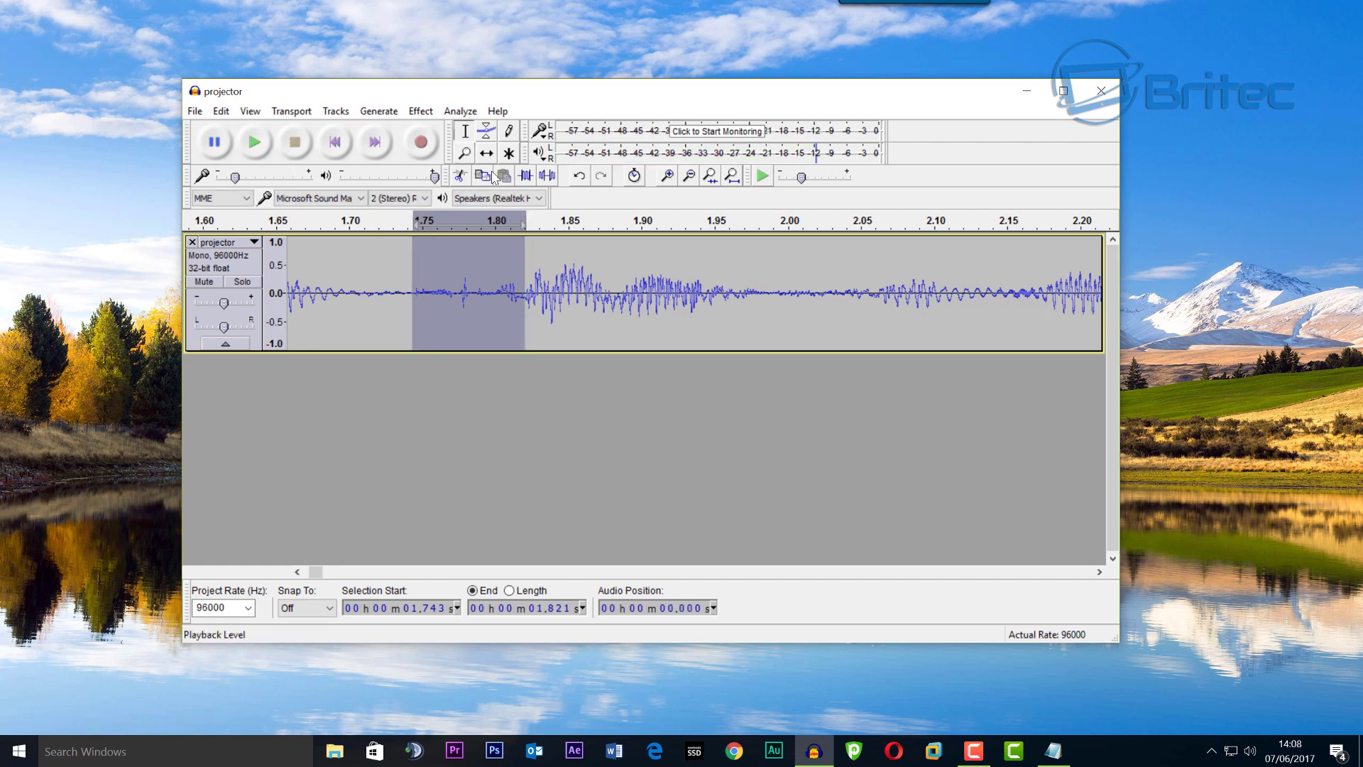
Step: Replay the treated selection, then scroll the timeline to around 5.2 s
left_click(254, 142)
left_click(253, 142)
left_click_drag(317, 572, 328, 572)
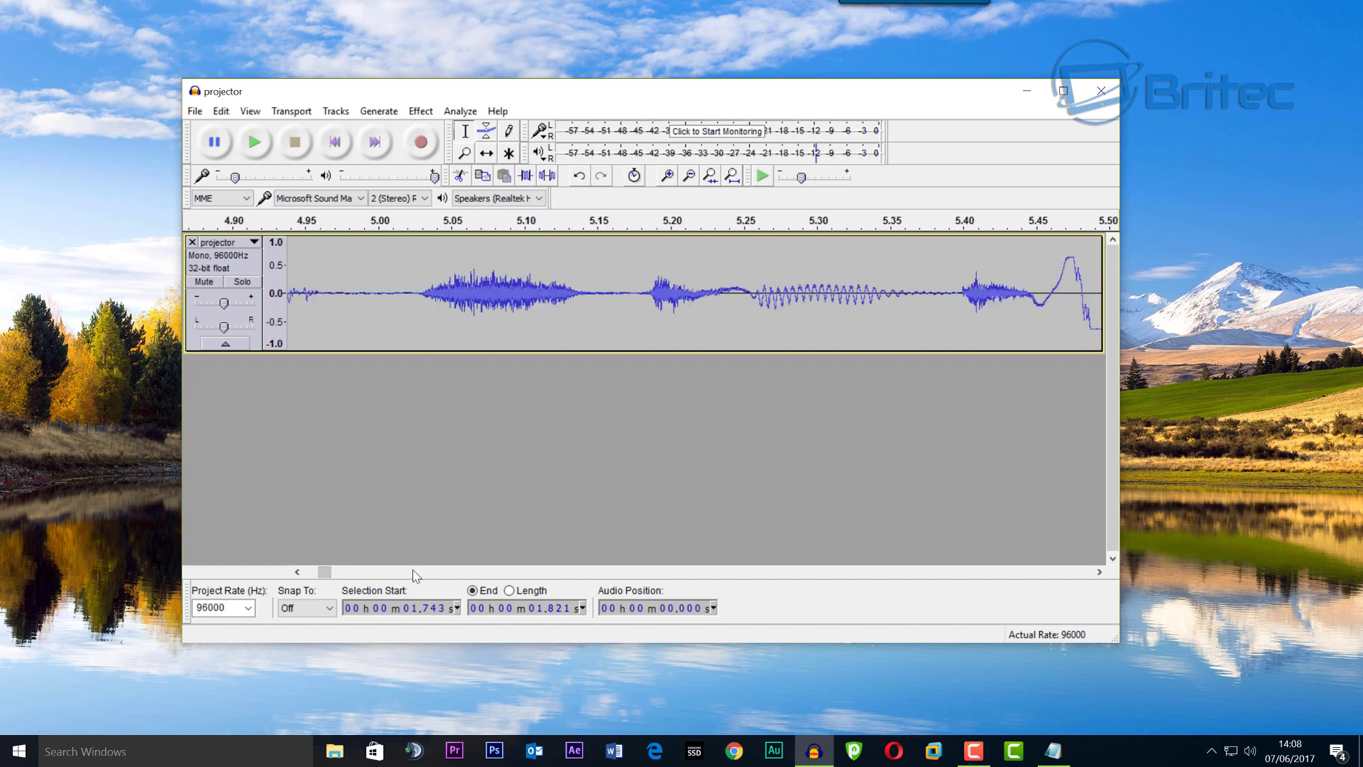
left_click(1100, 572)
scroll(733, 389, "right", 10)
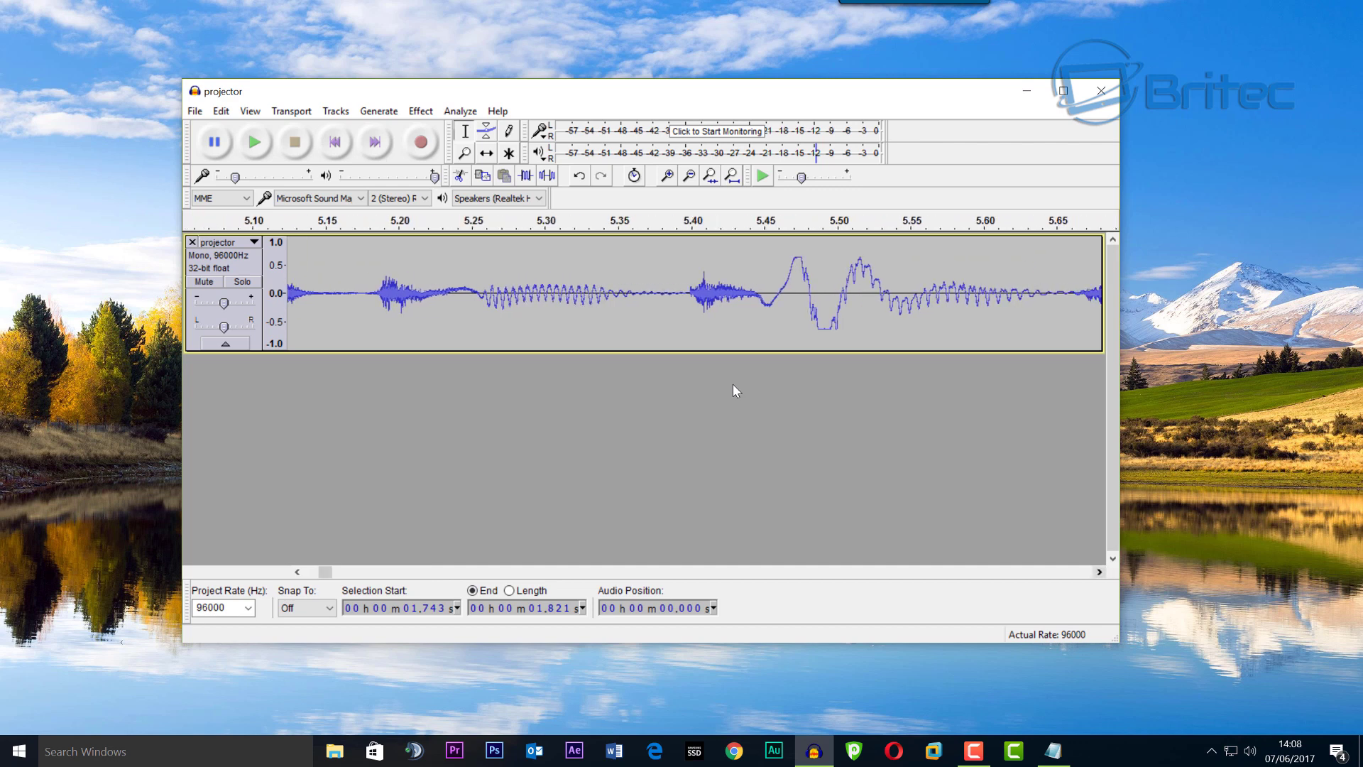
scroll(736, 389, "right", 2)
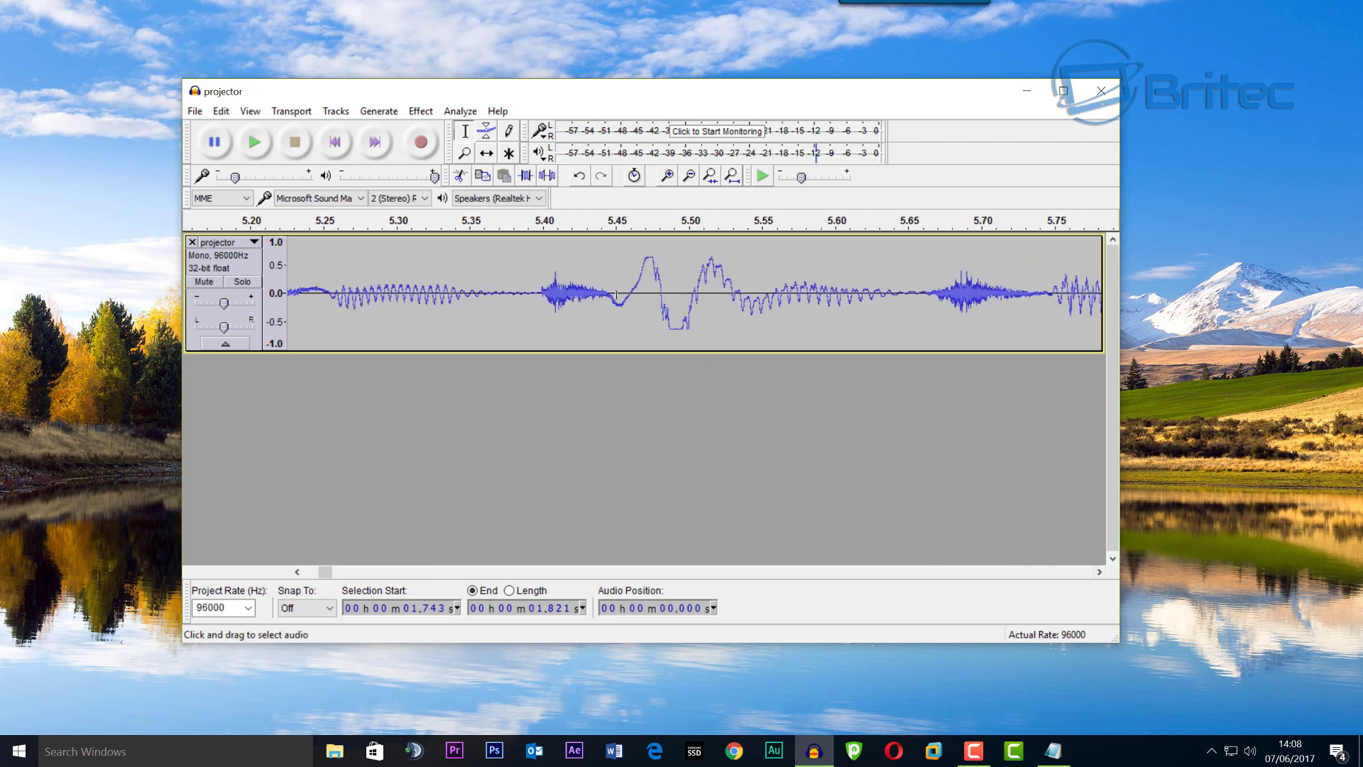
Step: Select the pop at 5.45–5.53 s and apply the Pop Remover equalization
mouse_move(614, 292)
left_mouse_down()
mouse_move(736, 298)
mouse_move(612, 298)
left_mouse_up()
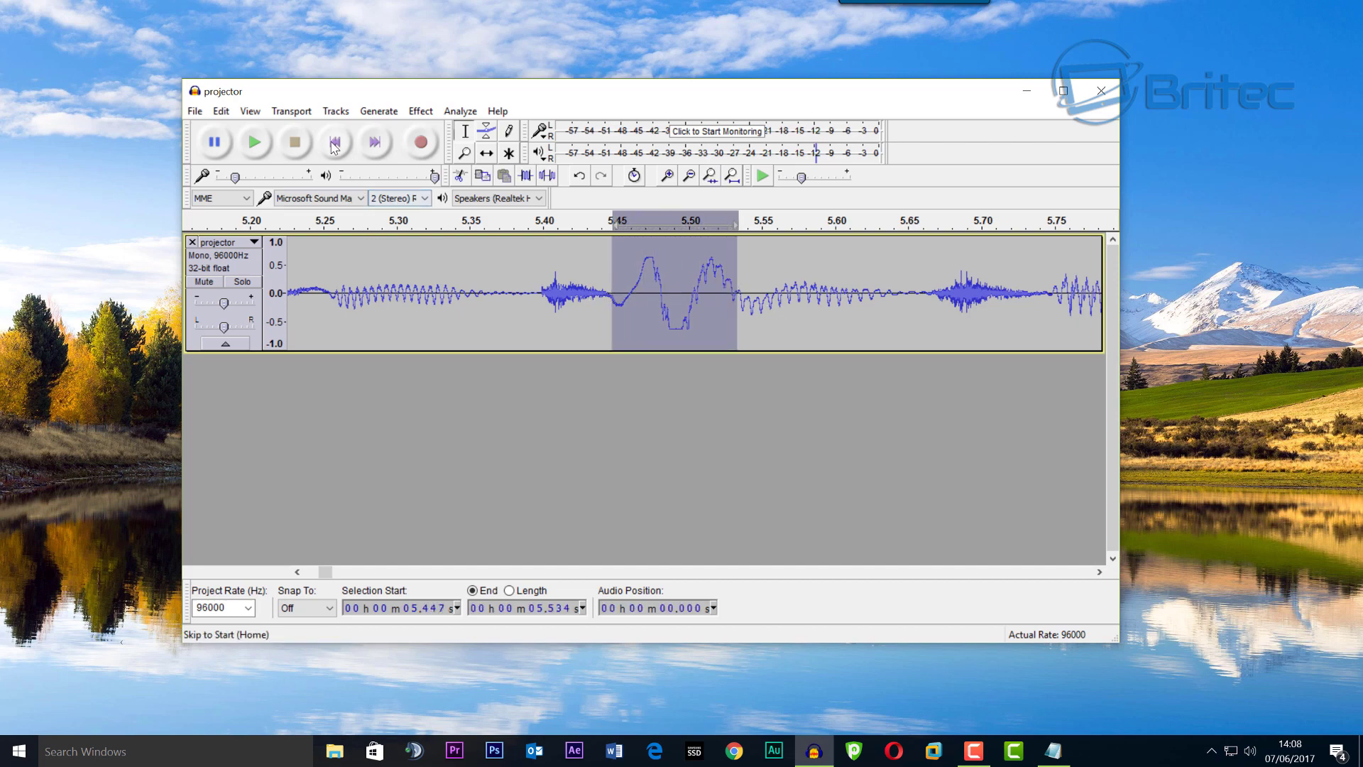
left_click(420, 113)
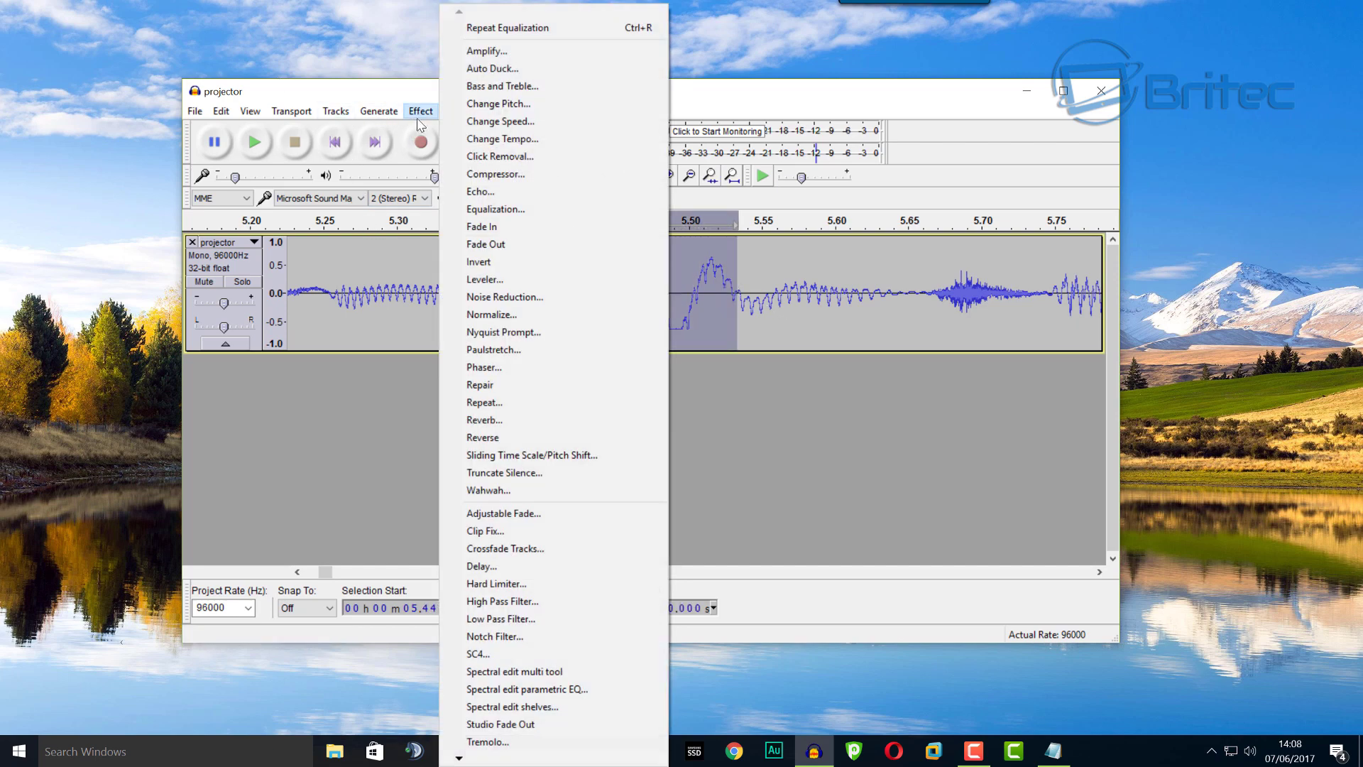
left_click(469, 210)
left_click(802, 551)
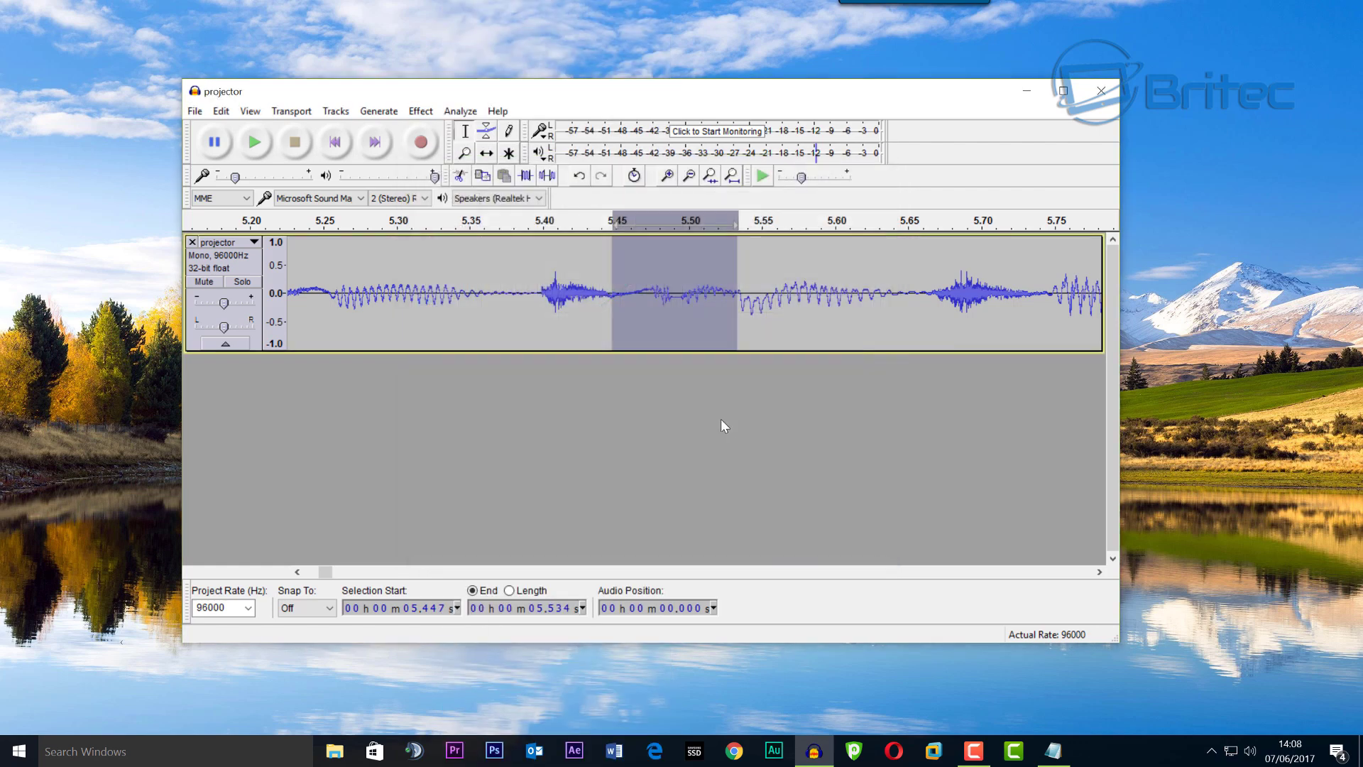
left_click(768, 332)
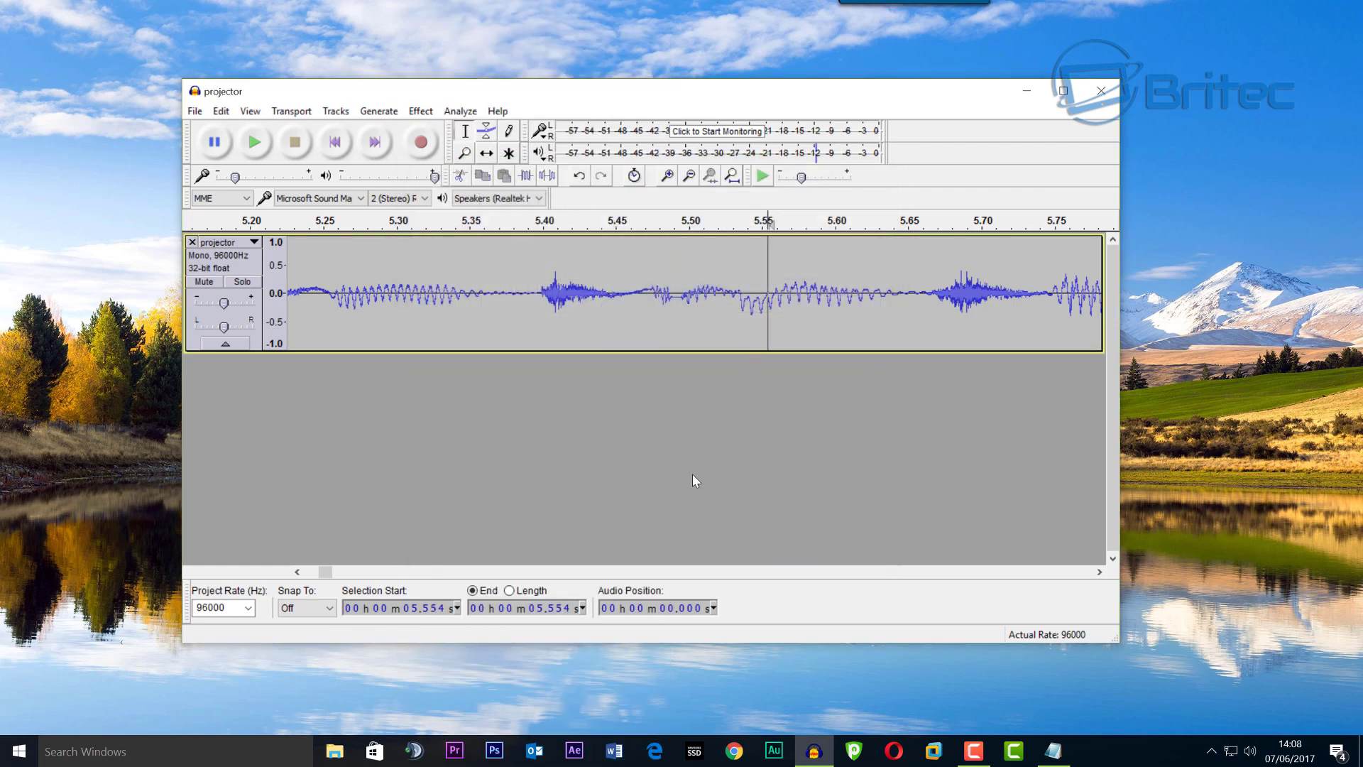
Step: Flatten the pop around 7.95–8.03 s with the Pop Remover equalization curve
left_click(332, 572)
left_click_drag(332, 572, 333, 572)
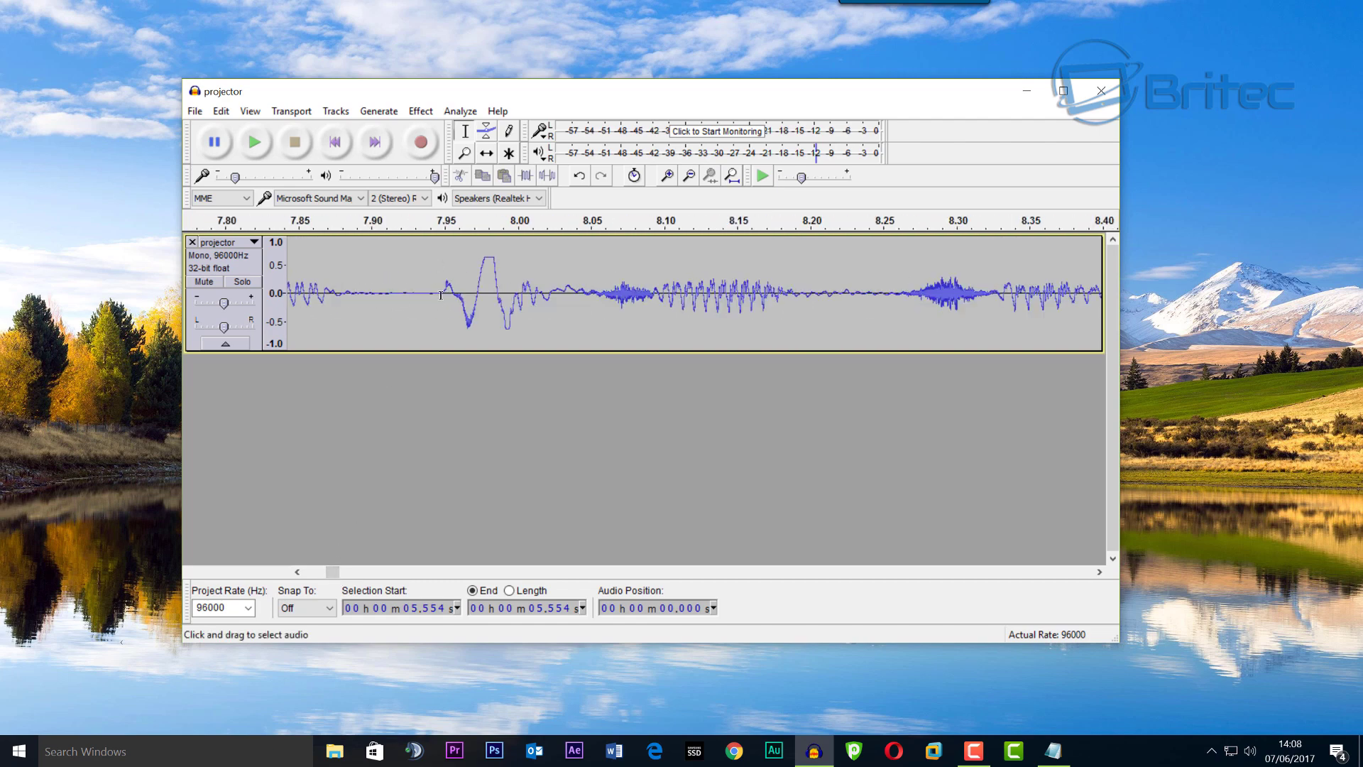
left_click_drag(441, 294, 563, 295)
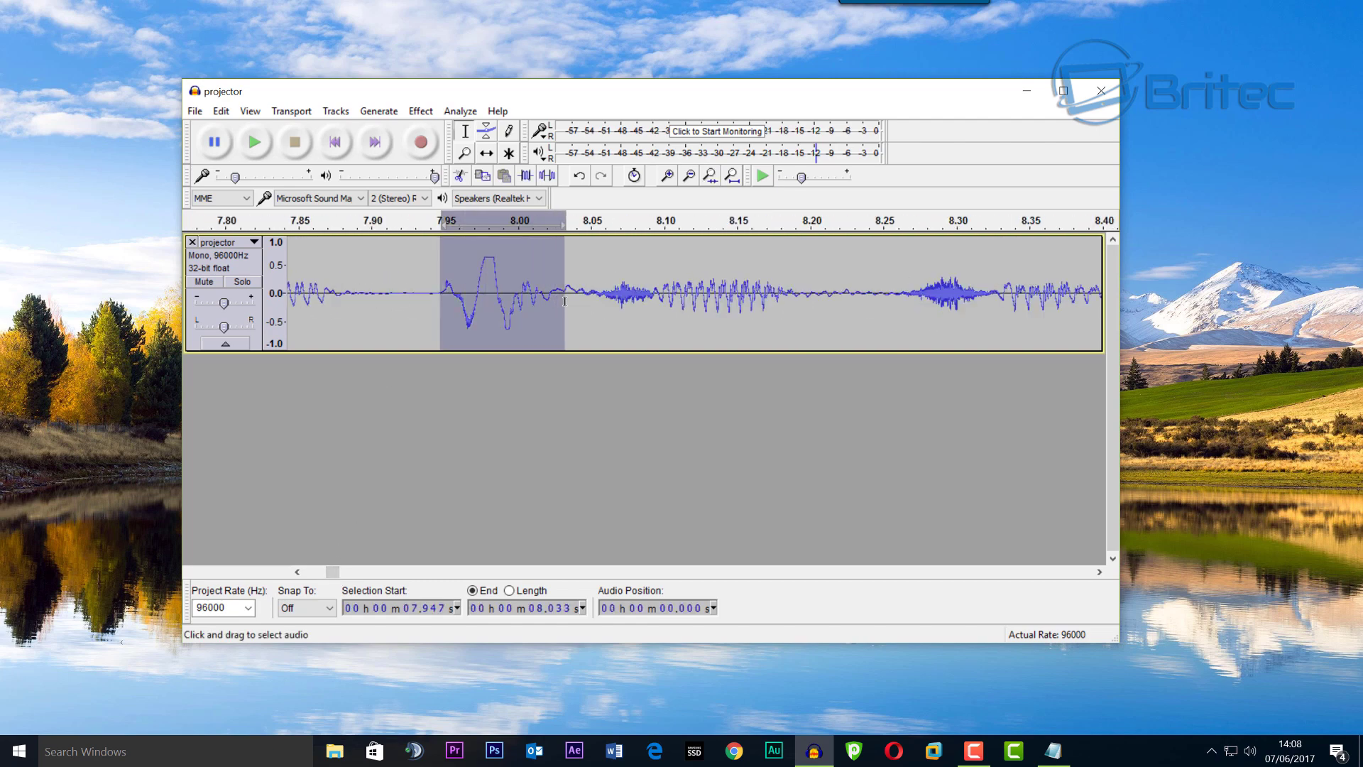
left_click(420, 110)
left_click(500, 208)
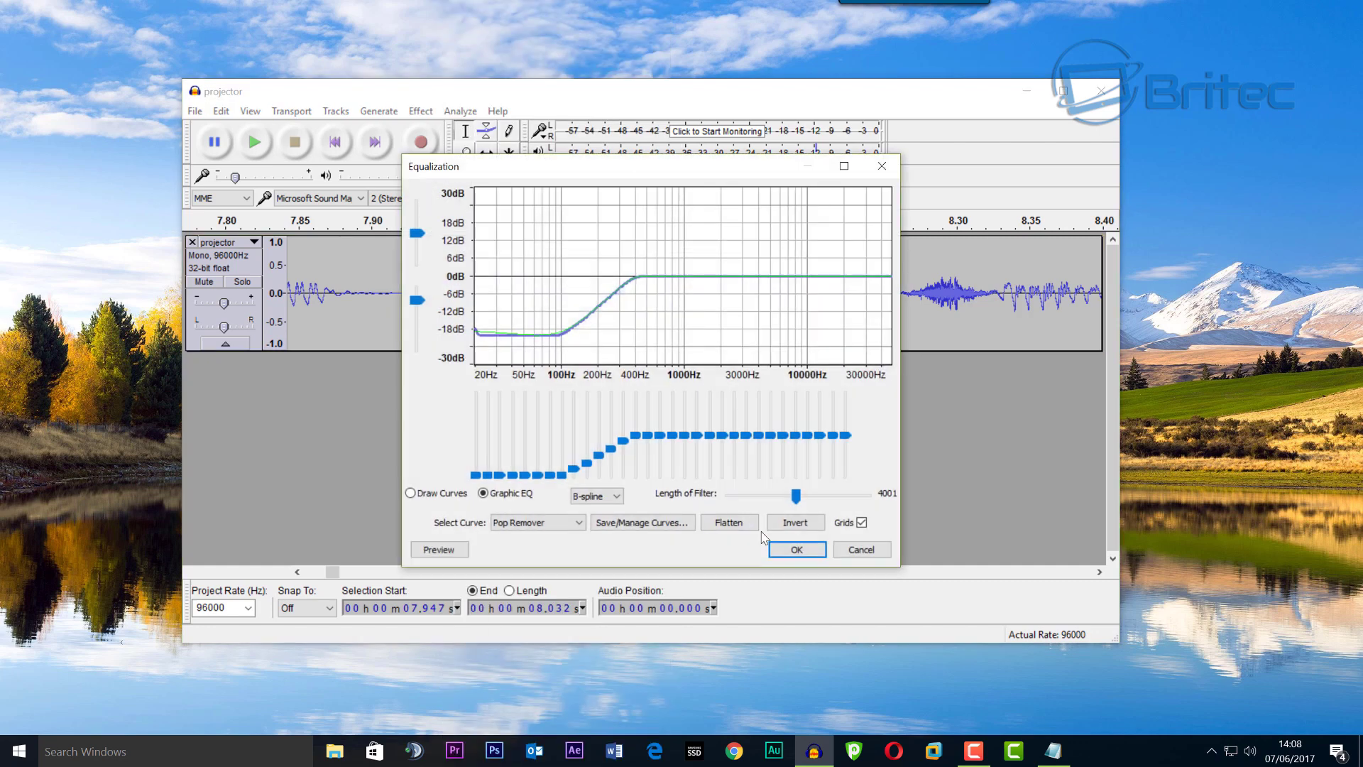
left_click(792, 550)
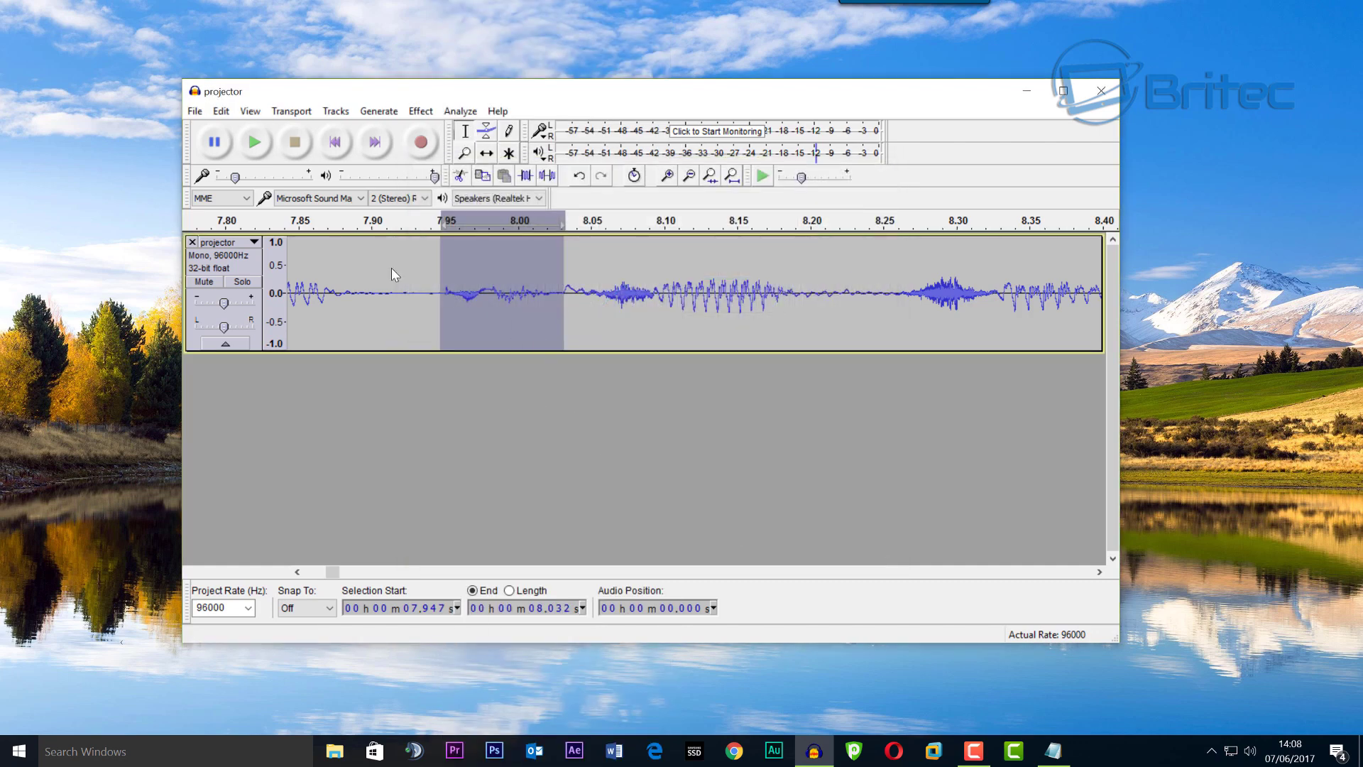
Step: Apply Pop Remover equalization to the 10.17–10.27 s pop, then its leftover 10.21–10.25 s blip
left_click_drag(333, 572, 337, 574)
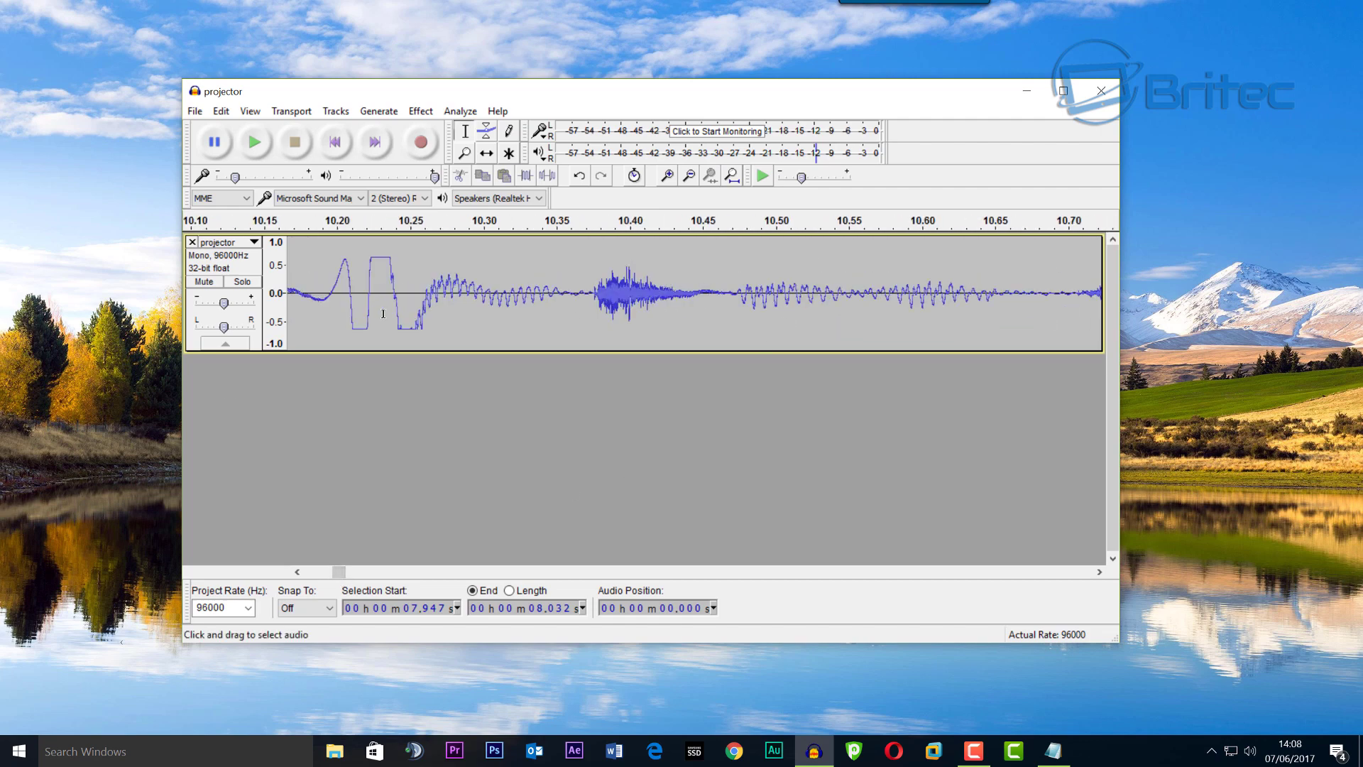
left_click_drag(299, 292, 431, 213)
left_click(420, 110)
left_click(497, 207)
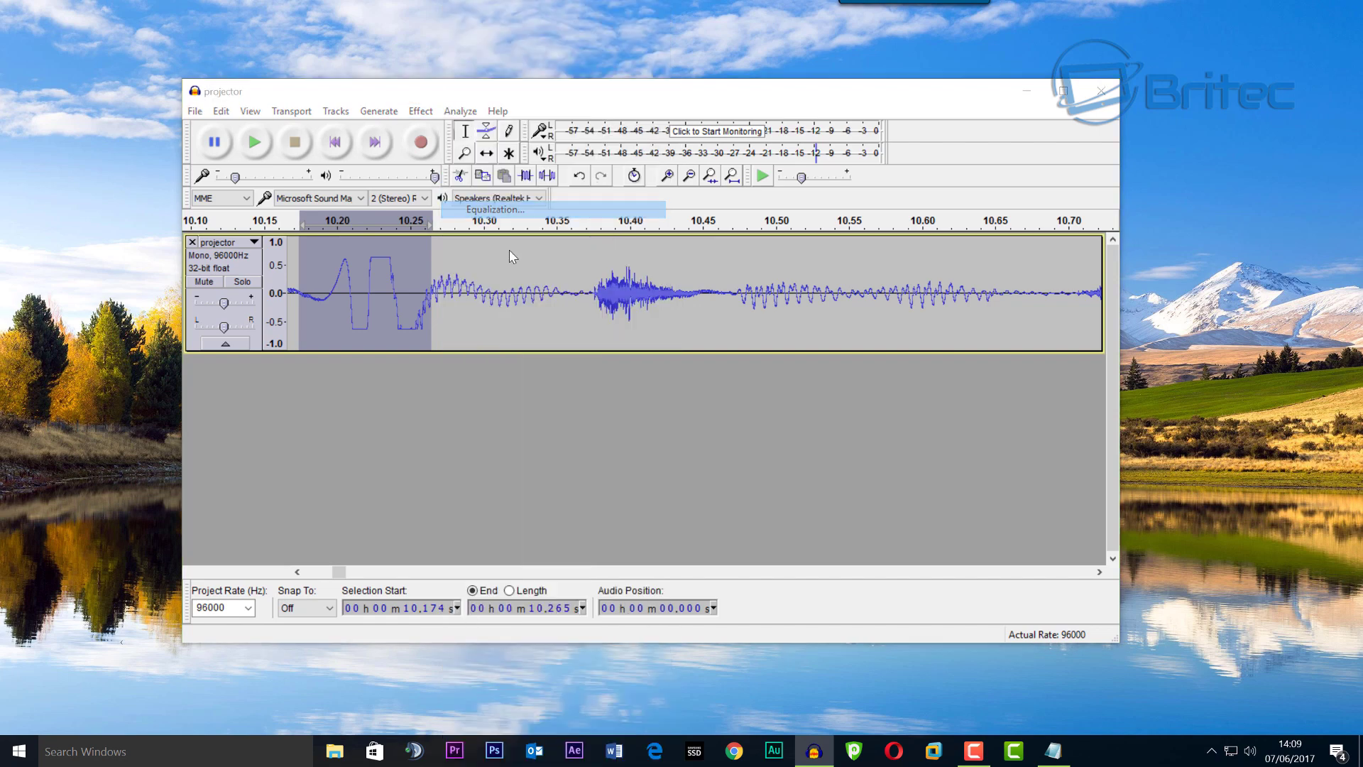
left_click(797, 553)
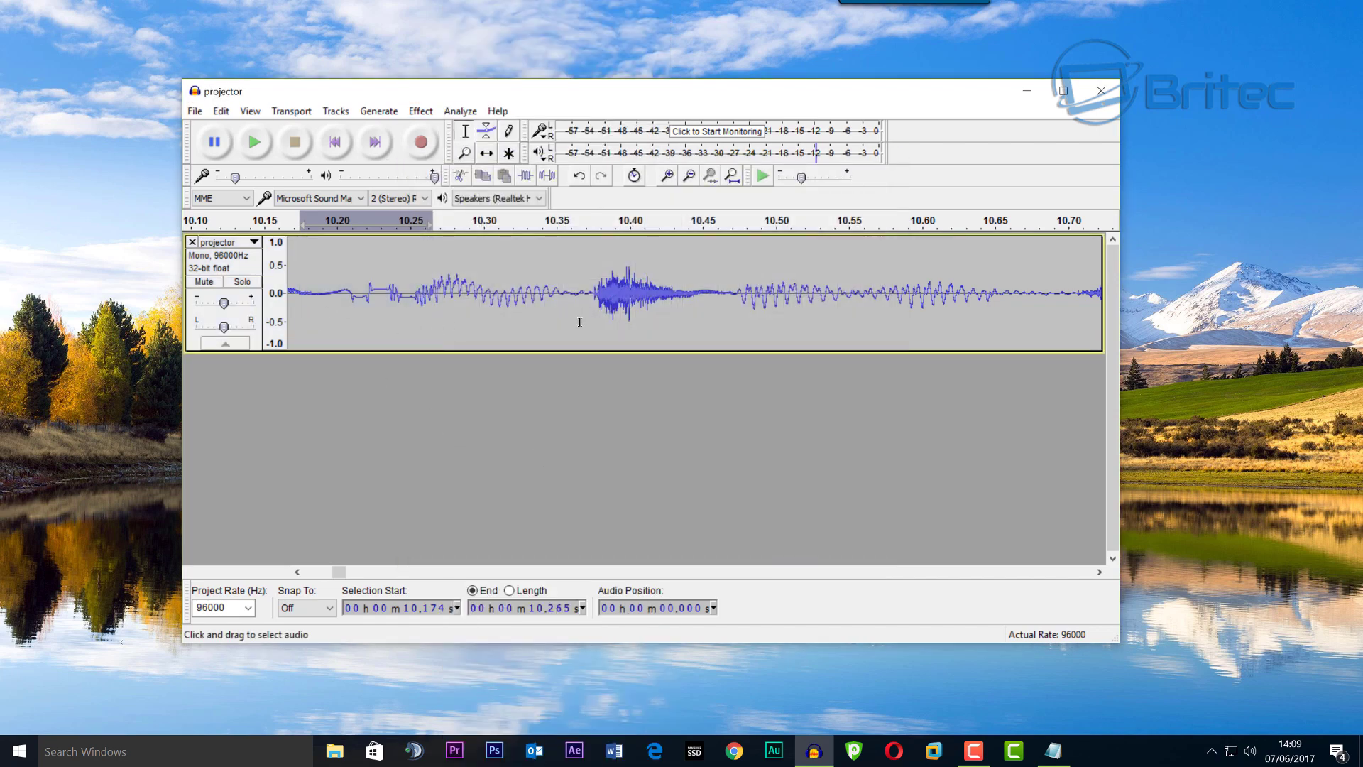
left_click_drag(346, 292, 410, 292)
left_click(421, 111)
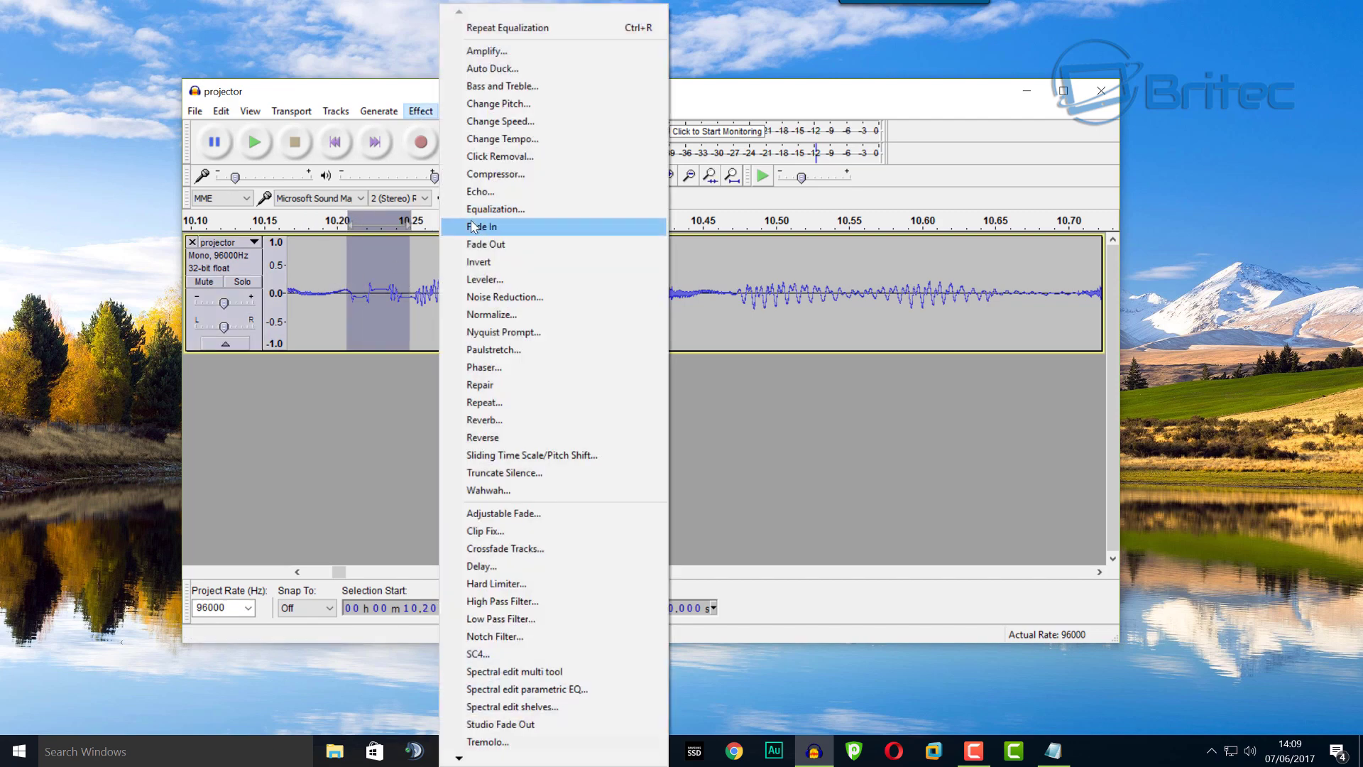
left_click(497, 224)
left_click(798, 549)
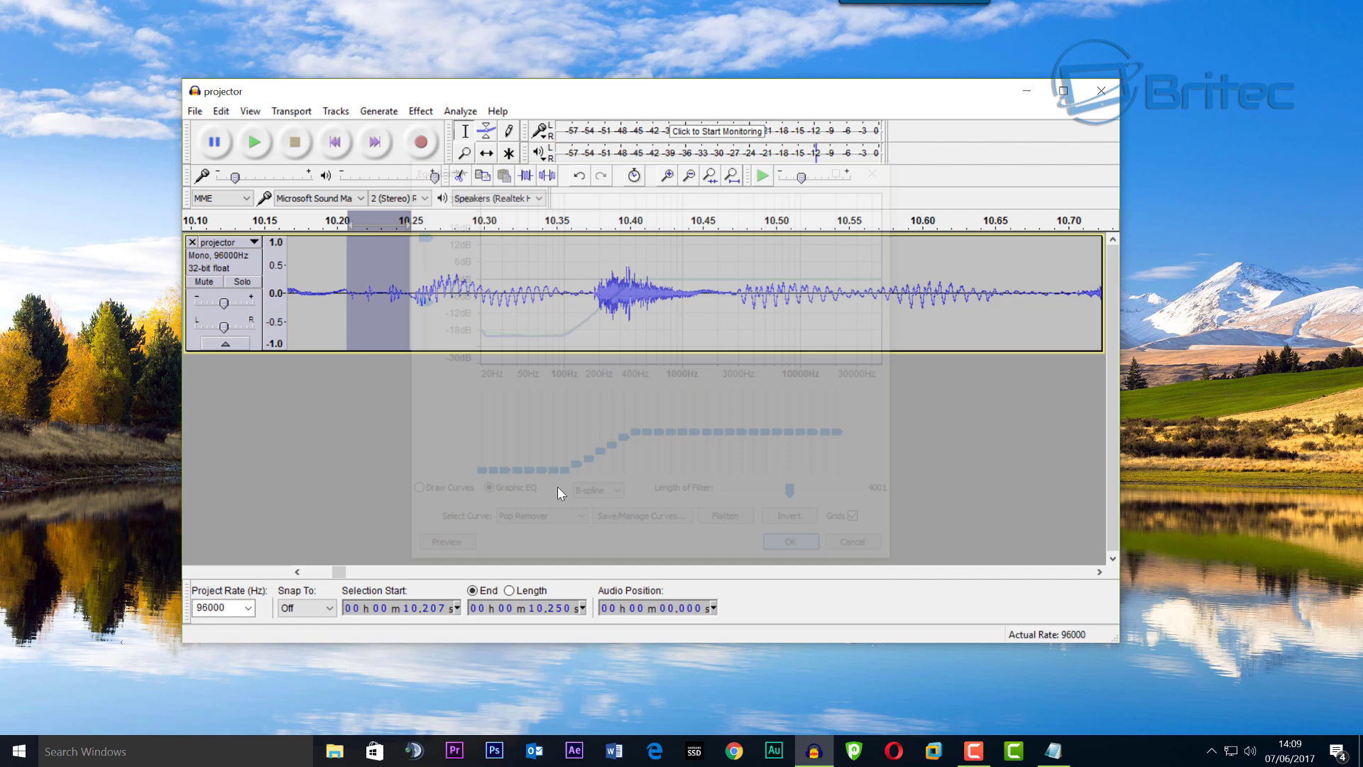
Step: Clear the selection and play the 10.76–10.82 s stretch twice to check it
key("ctrl+shift+a")
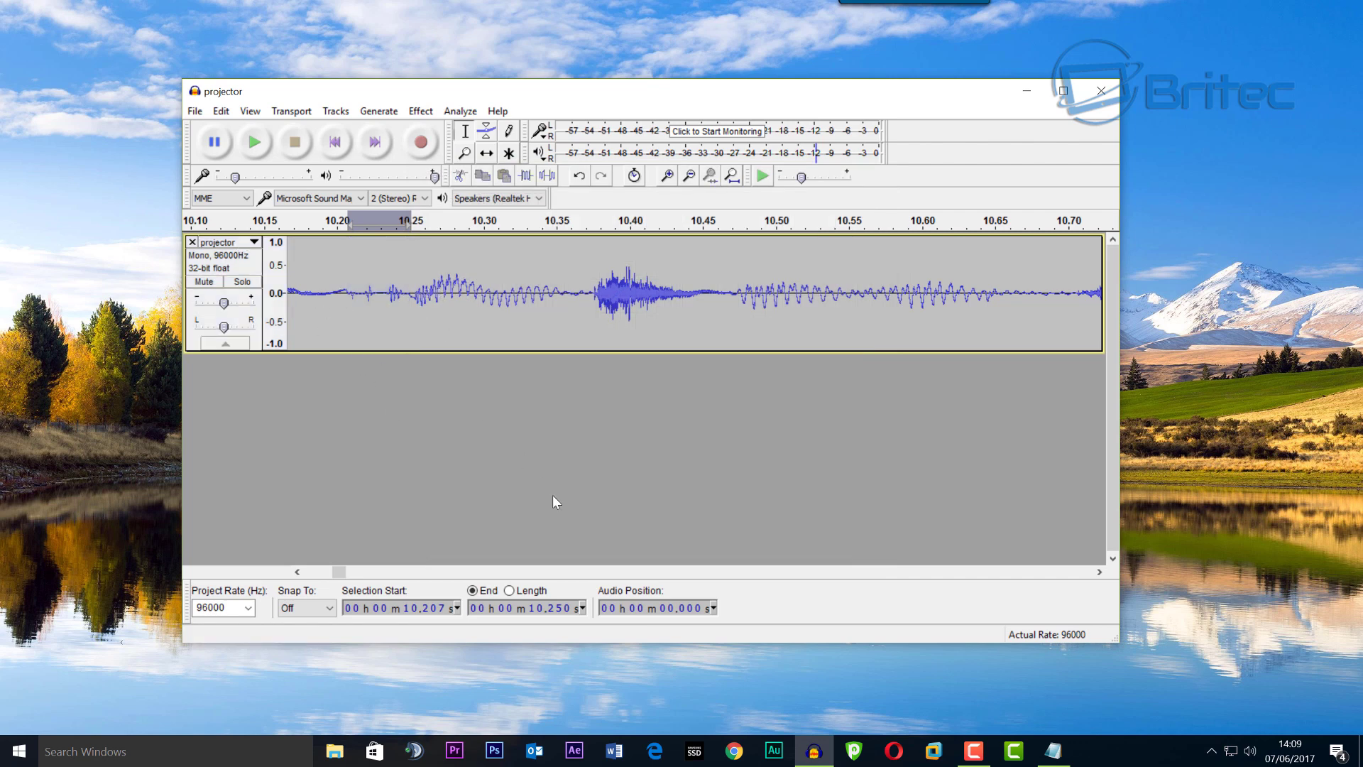
left_click_drag(346, 575, 344, 575)
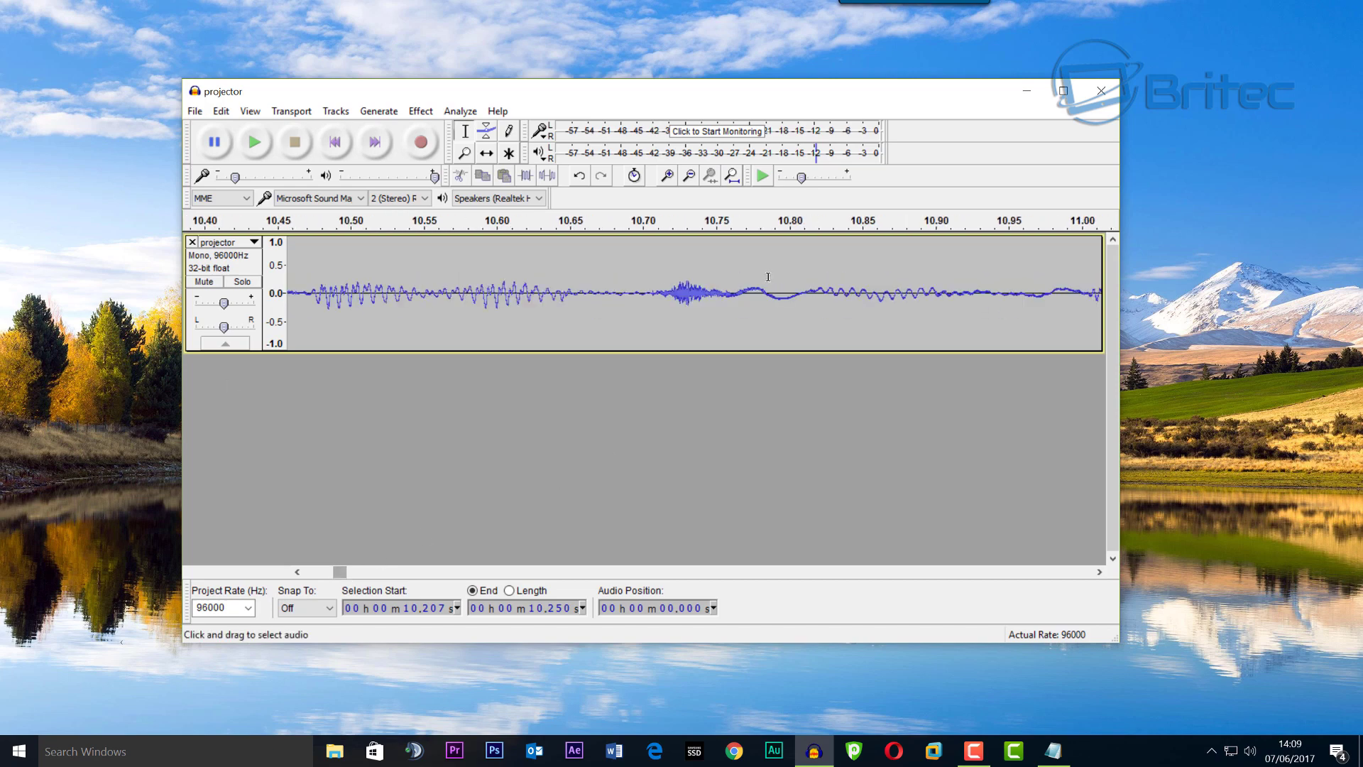
left_click_drag(724, 291, 822, 291)
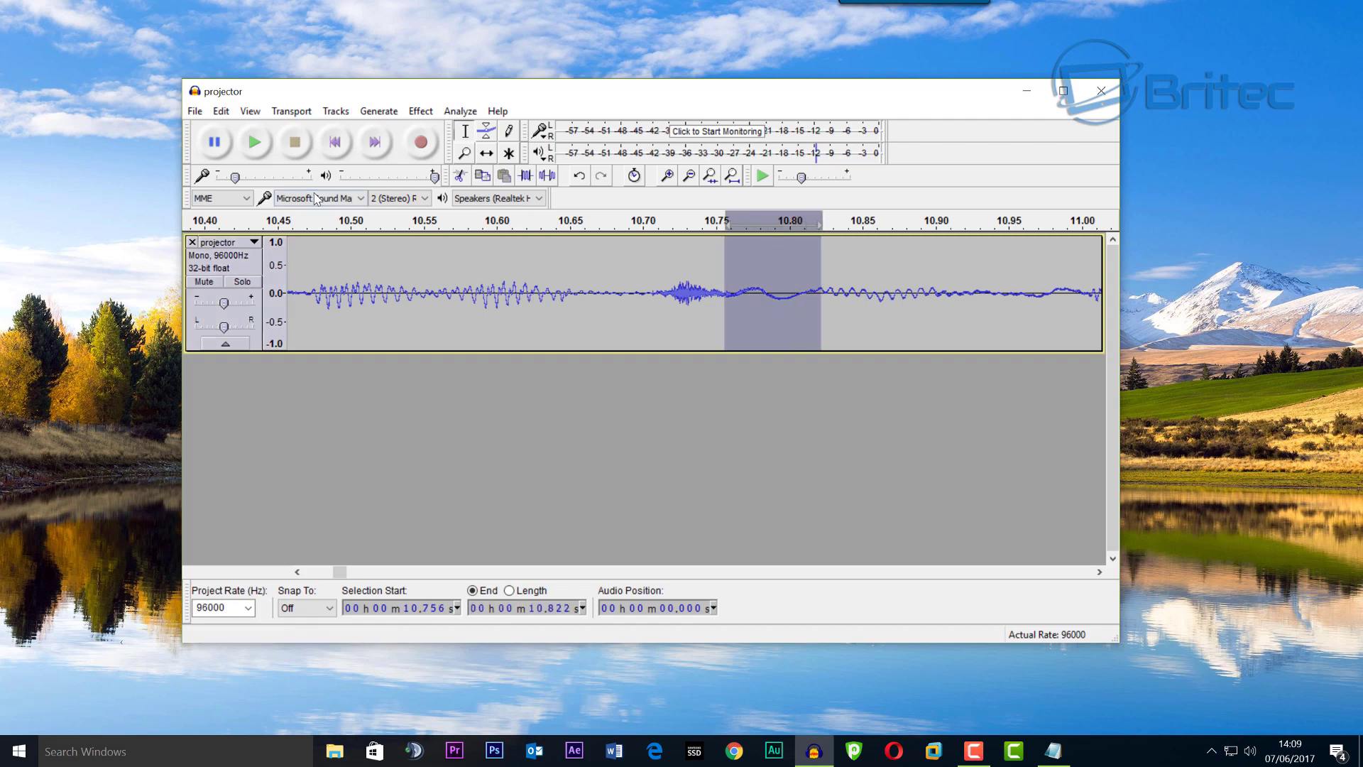
left_click(255, 143)
left_click(254, 143)
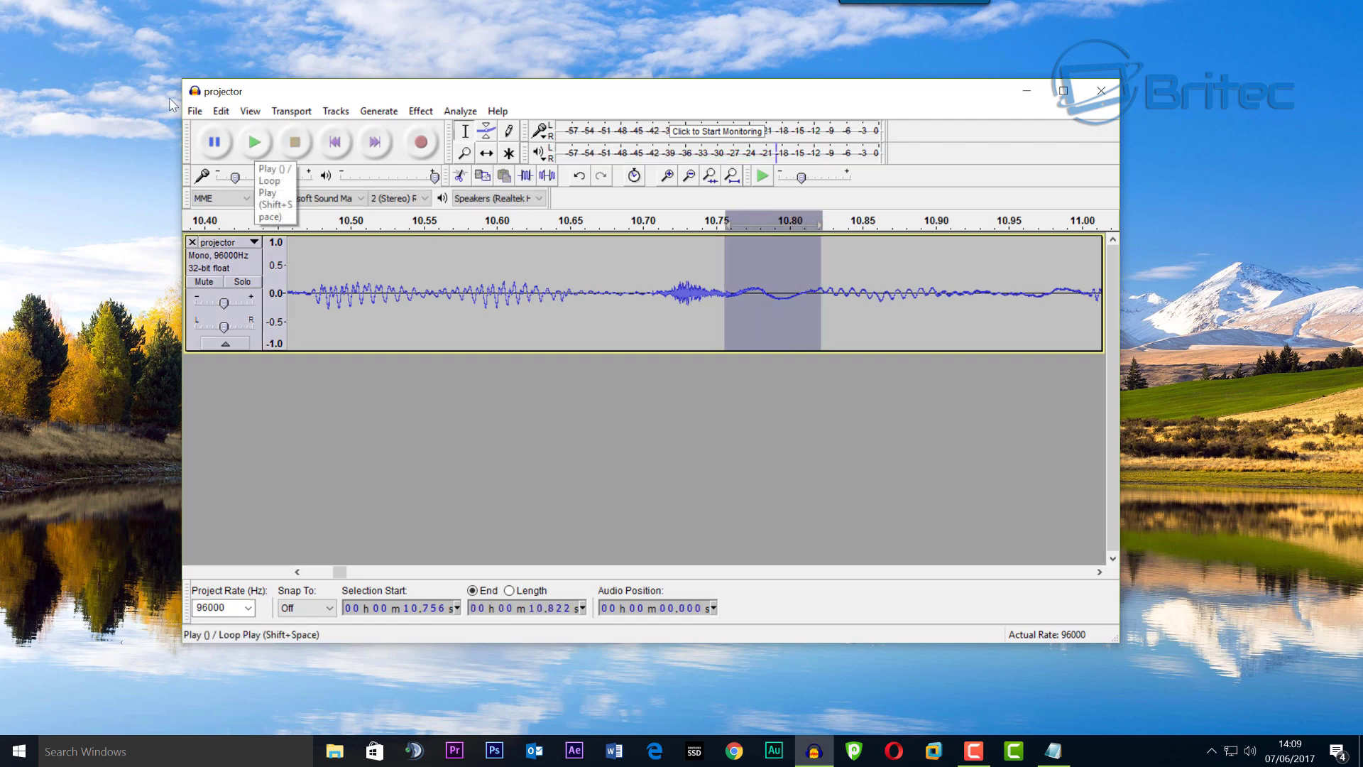
left_click_drag(339, 572, 344, 574)
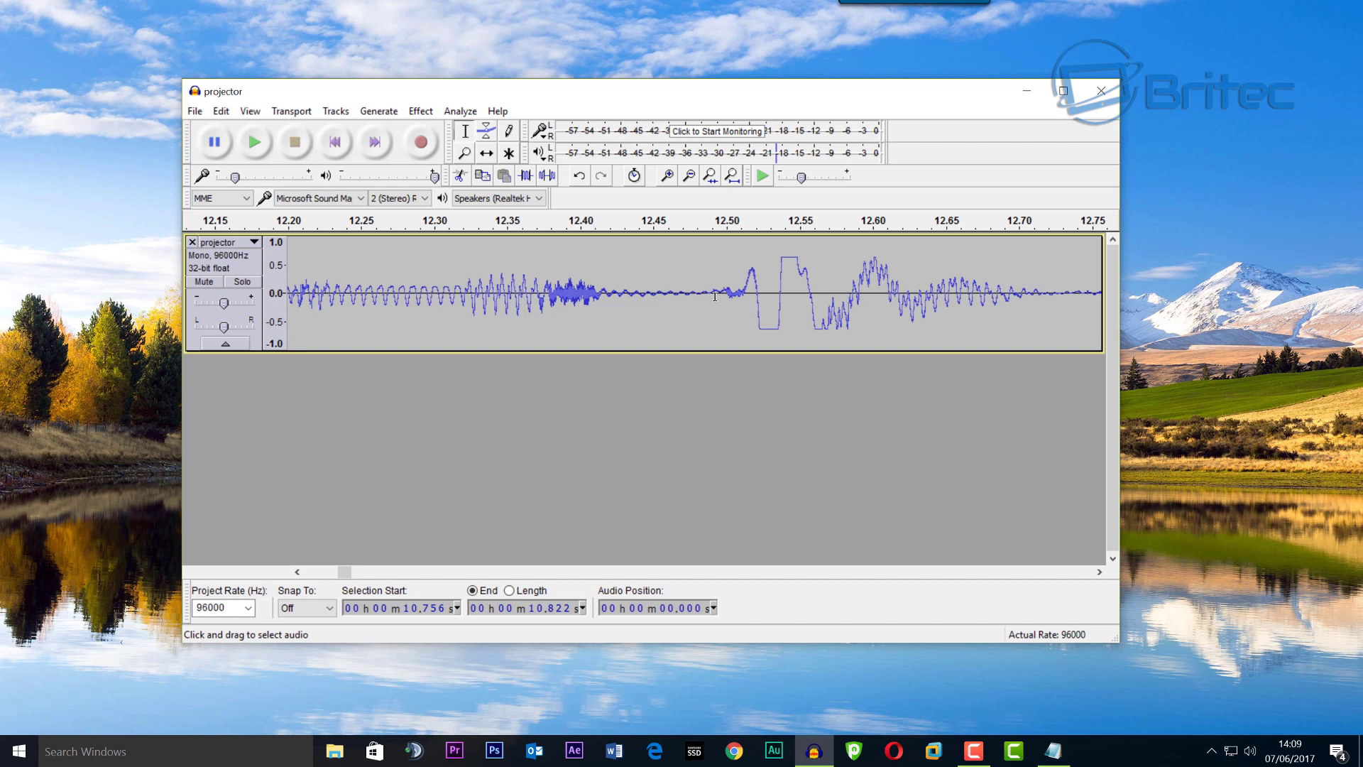
Step: Flatten the pop around 12.51–12.59 s with the Pop Remover equalization curve
left_click_drag(743, 292, 857, 296)
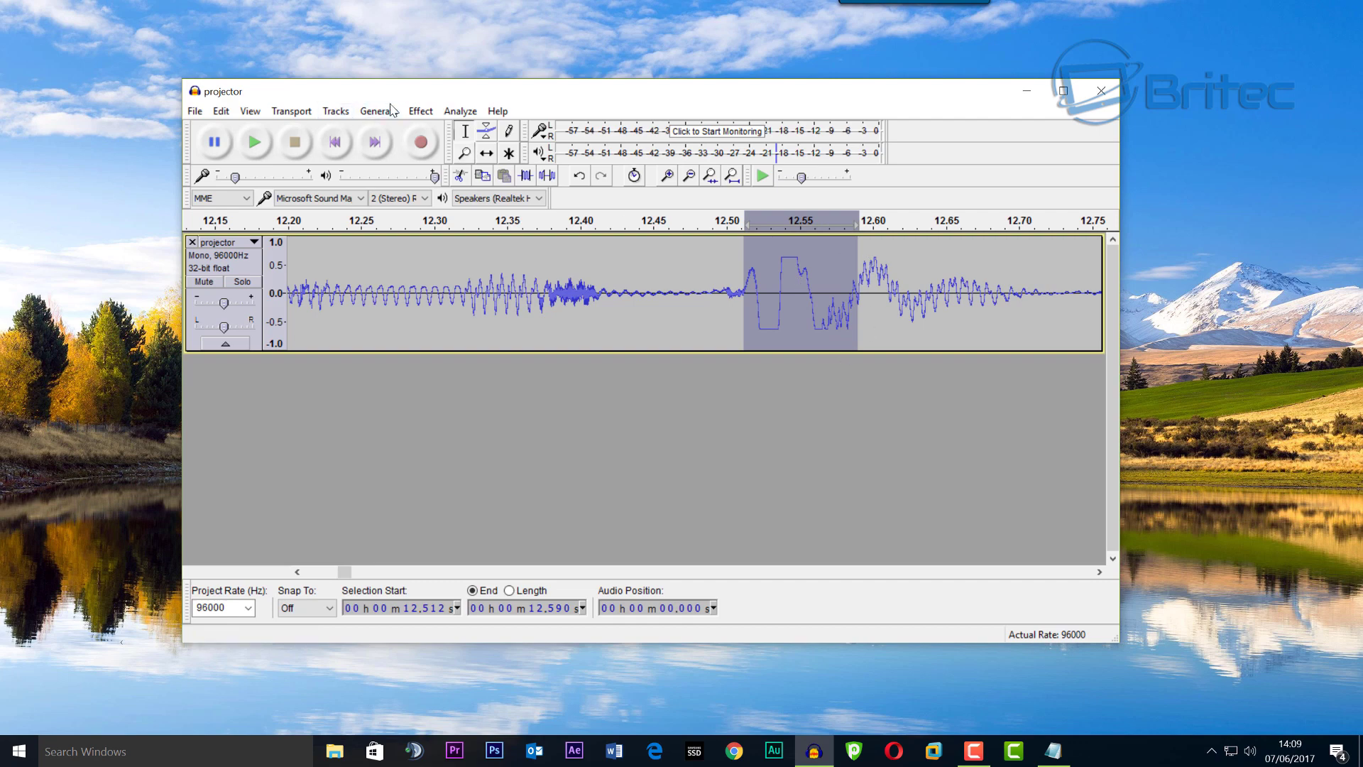
left_click(413, 113)
left_click(504, 297)
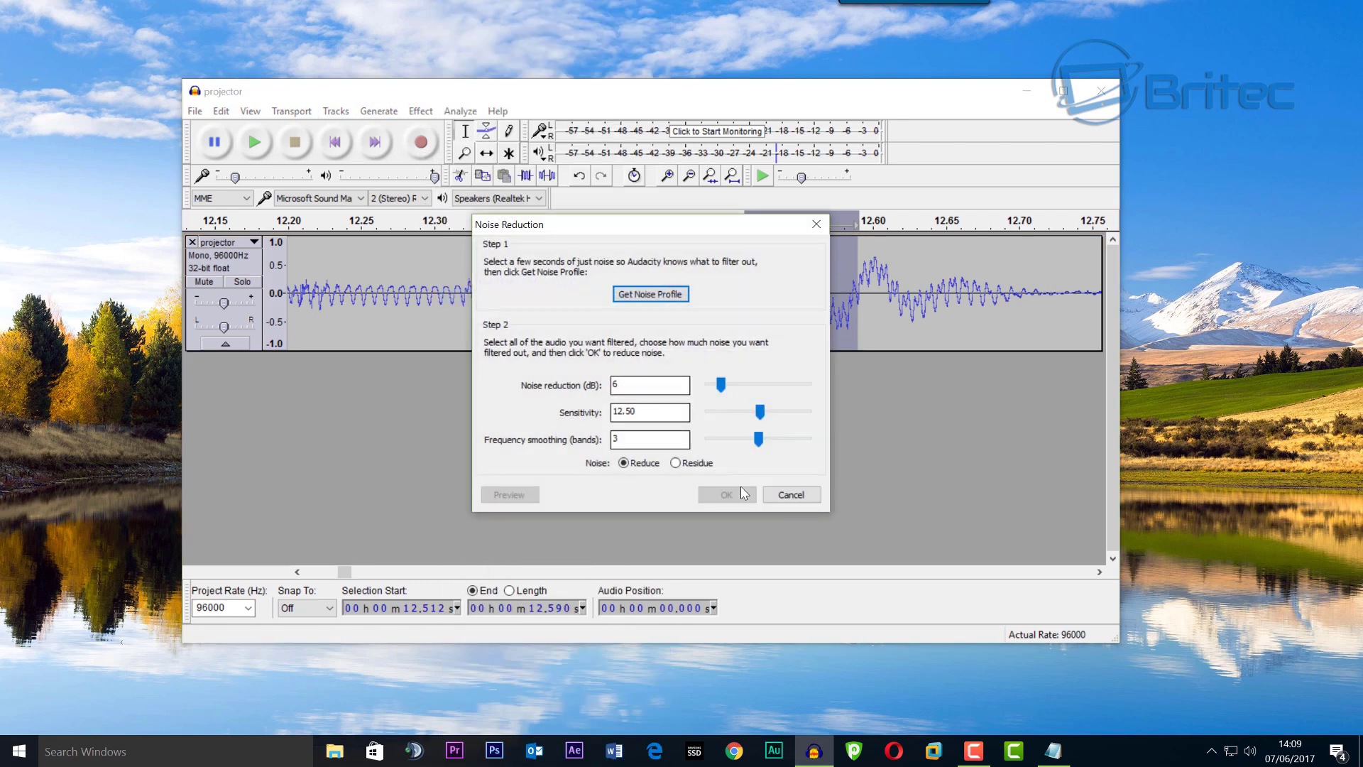
left_click(421, 112)
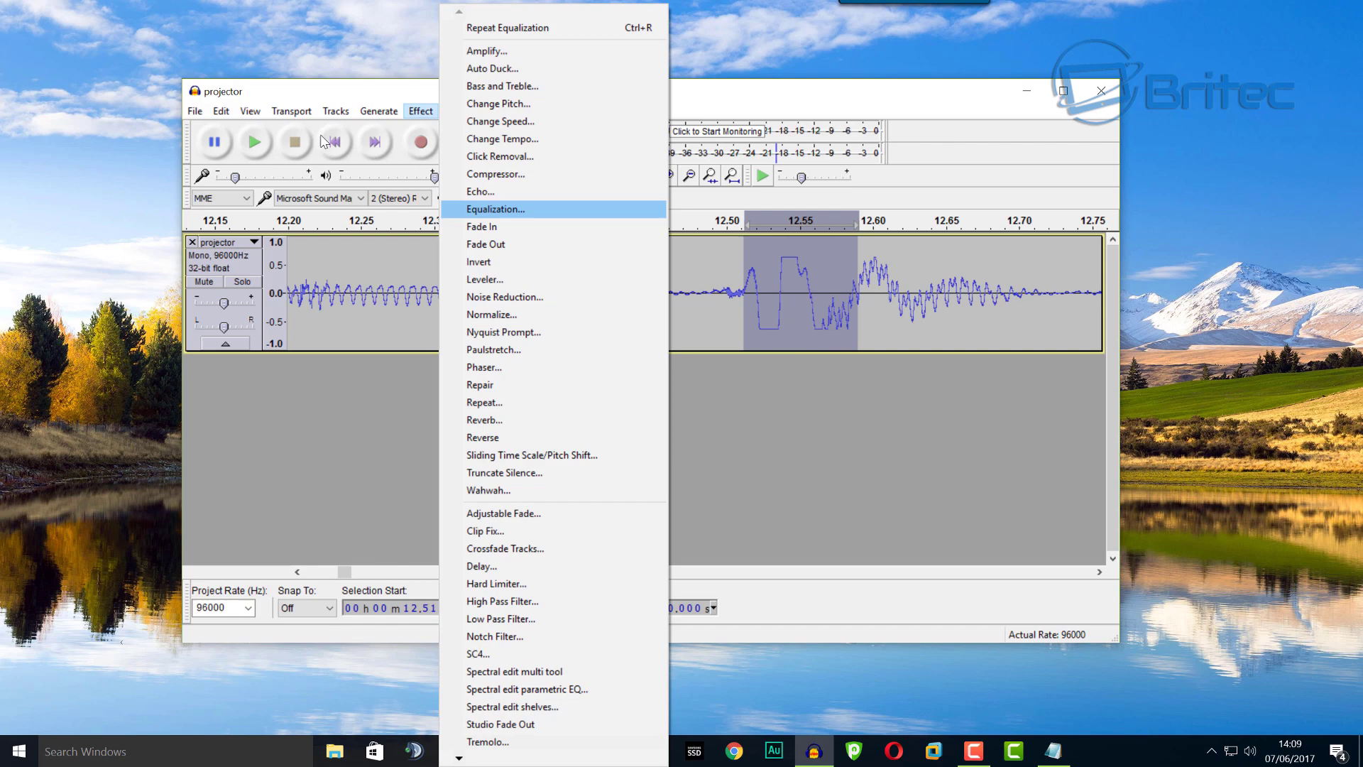
left_click(490, 207)
left_click(796, 549)
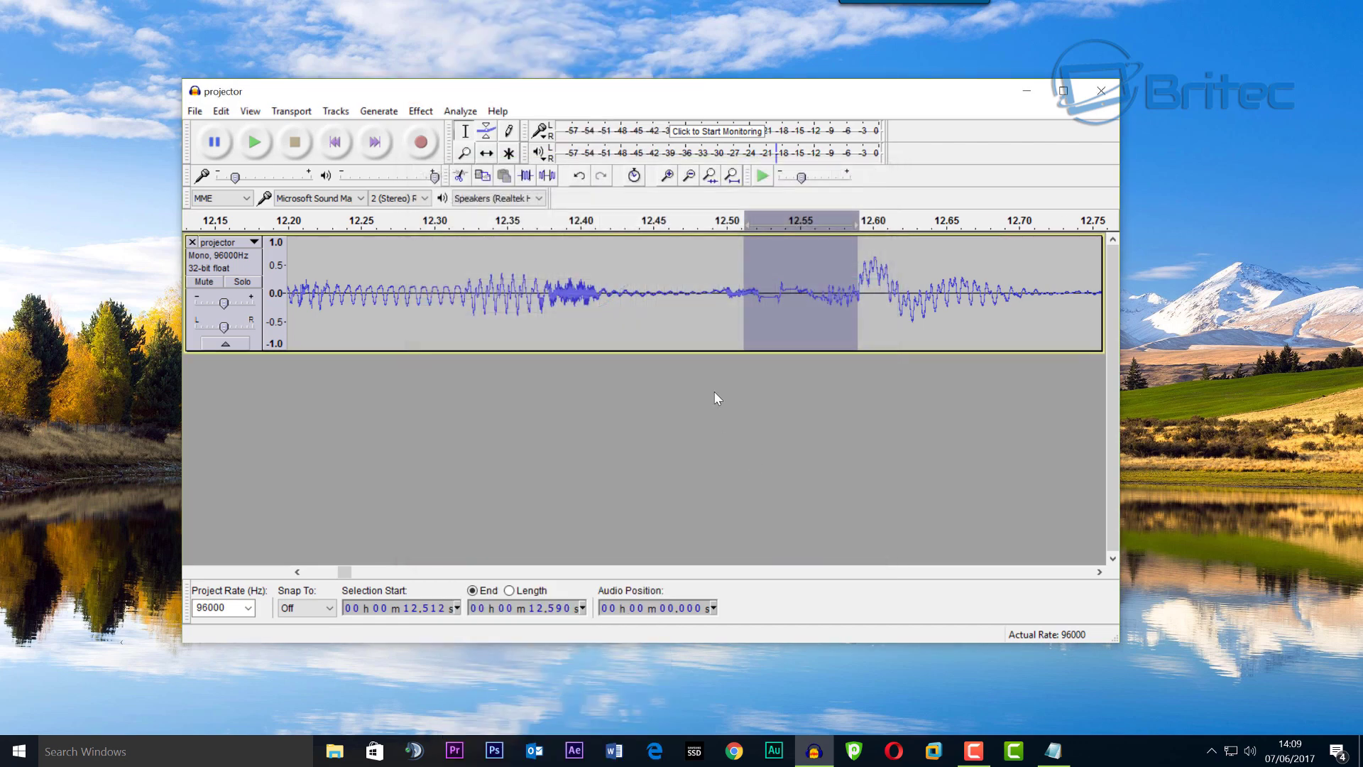
Step: Apply Pop Remover equalization to the small remaining blip from 12.52 to 12.559 s
left_click(700, 301)
left_click_drag(756, 298, 783, 298)
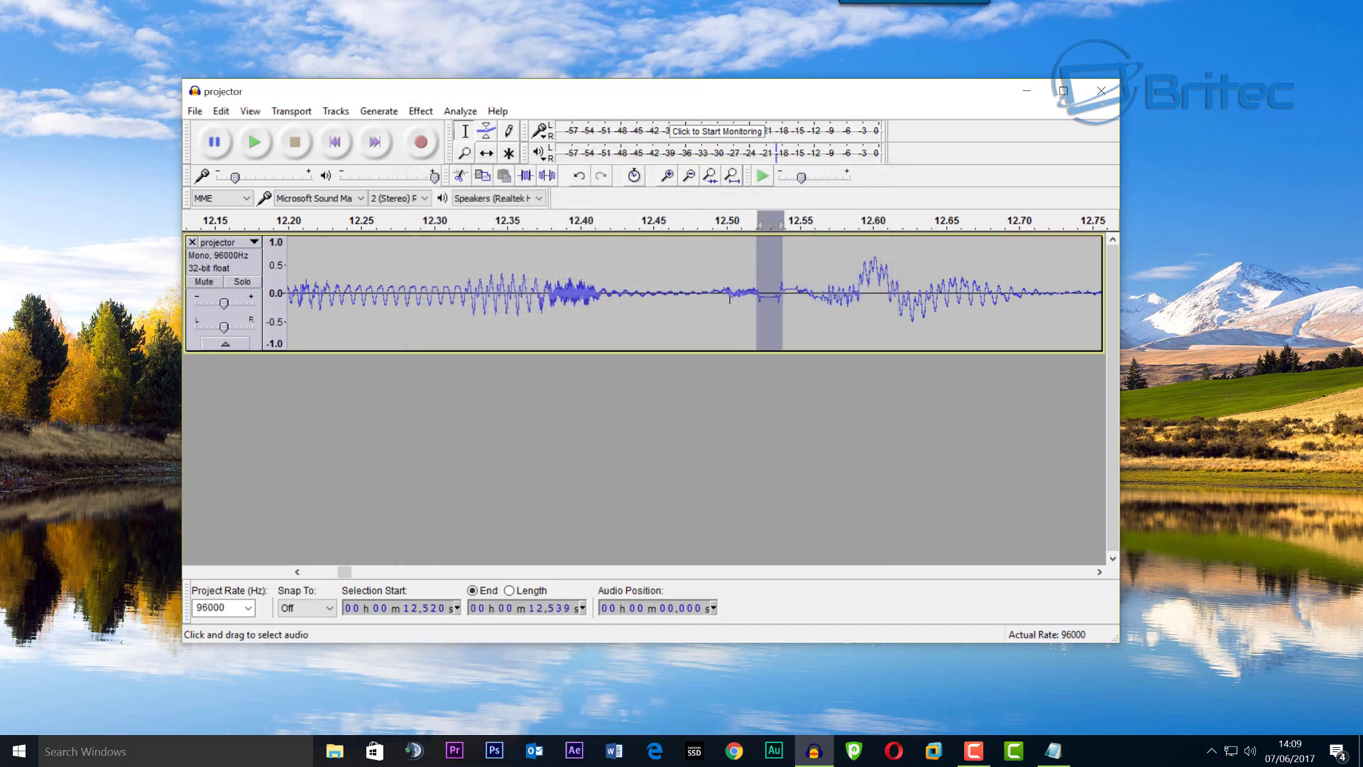
key("shift+Right")
key("shift+Right")
key("shift+Right")
key("shift+Right")
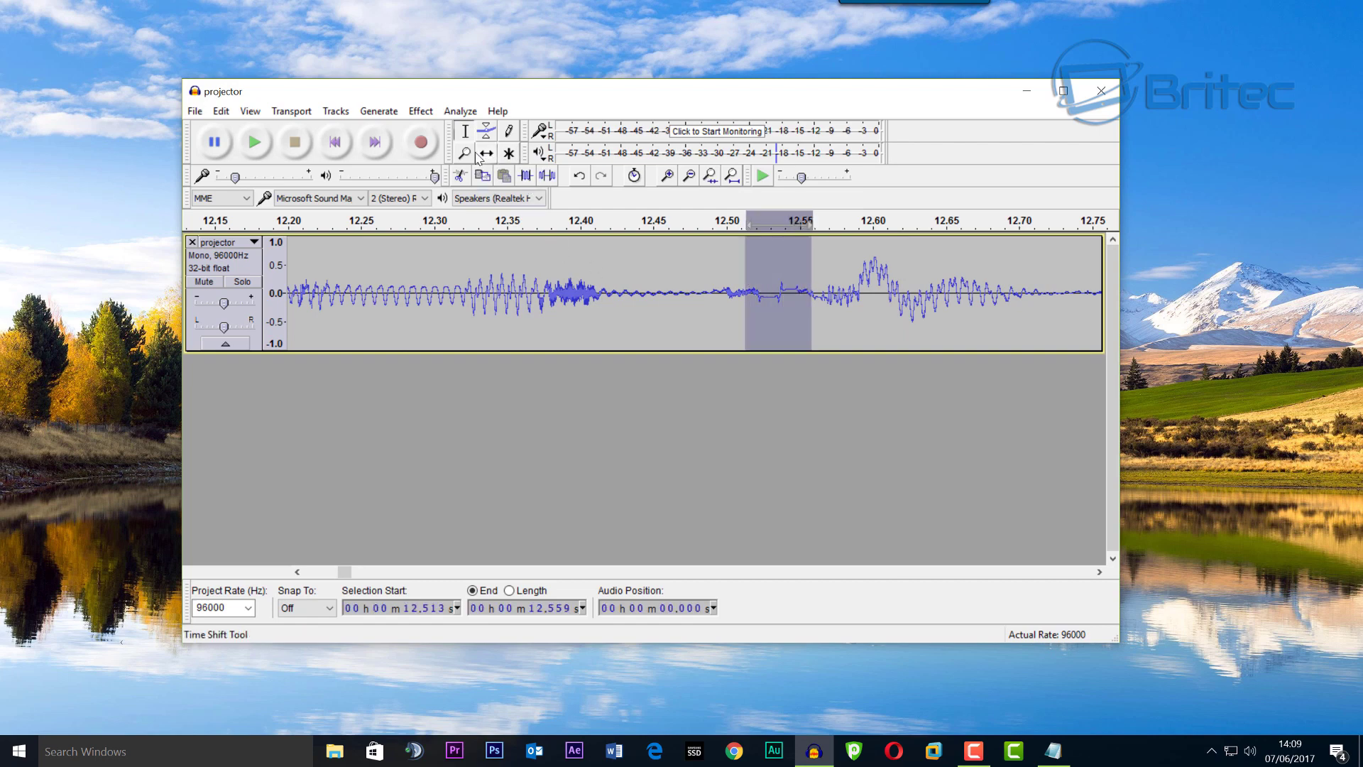
left_click(420, 111)
left_click(497, 209)
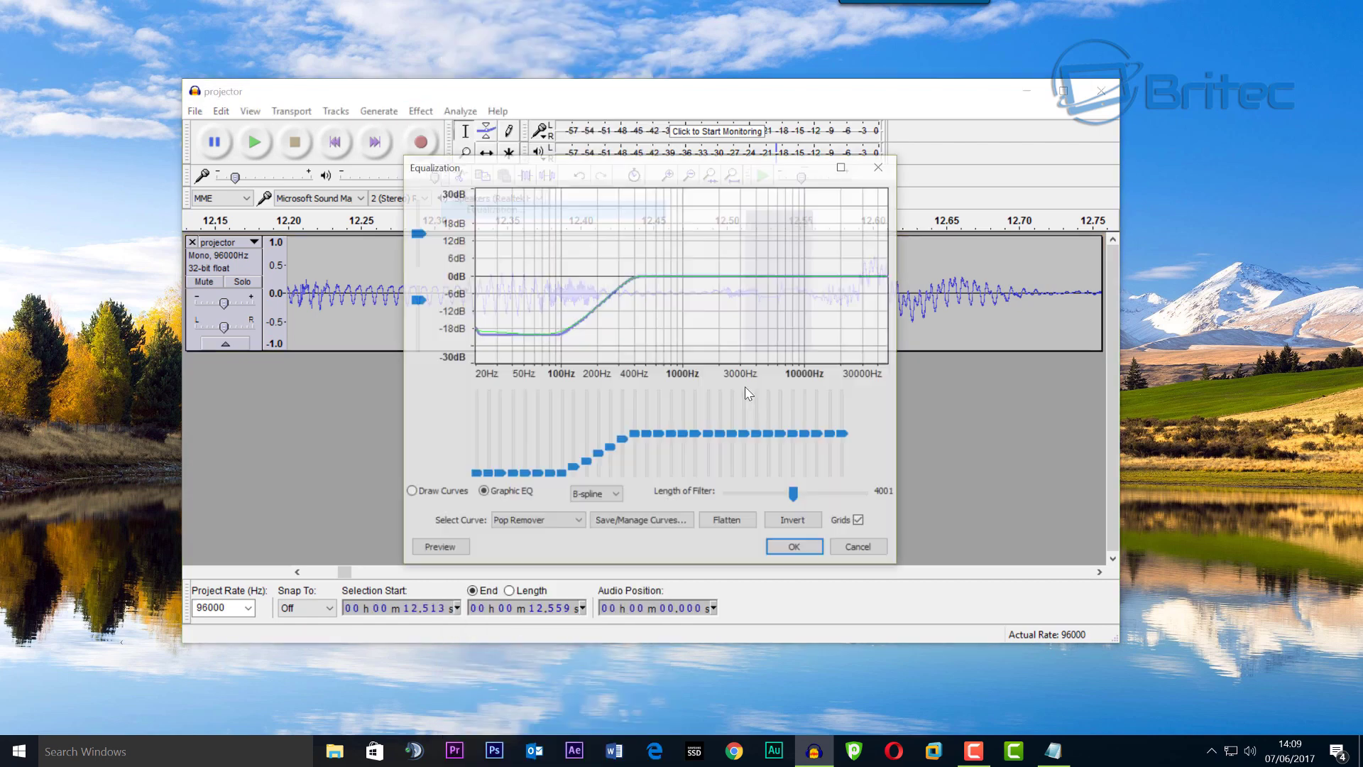
left_click(775, 545)
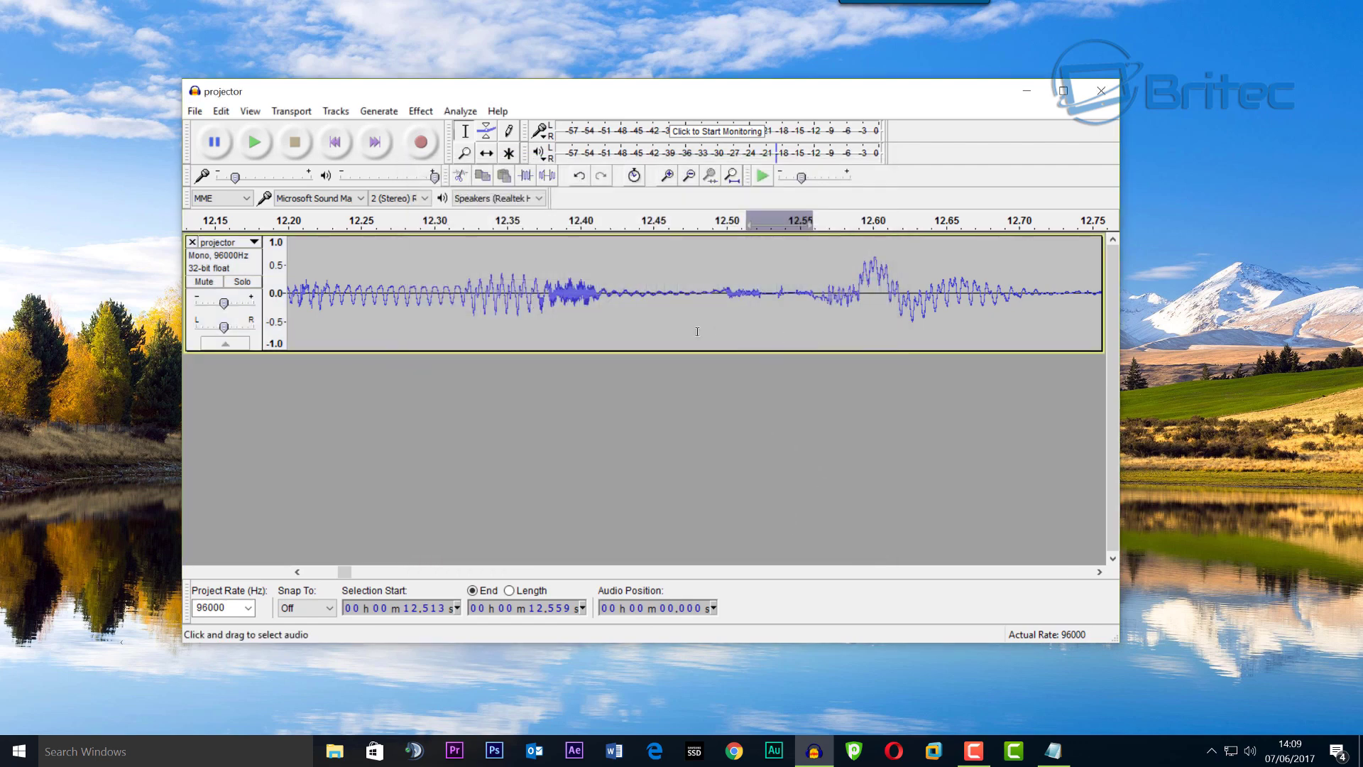
Step: Preview 12.482–12.620 s, then equalize the remaining 12.585–12.624 s pop with Pop Remover
left_click_drag(701, 292, 902, 293)
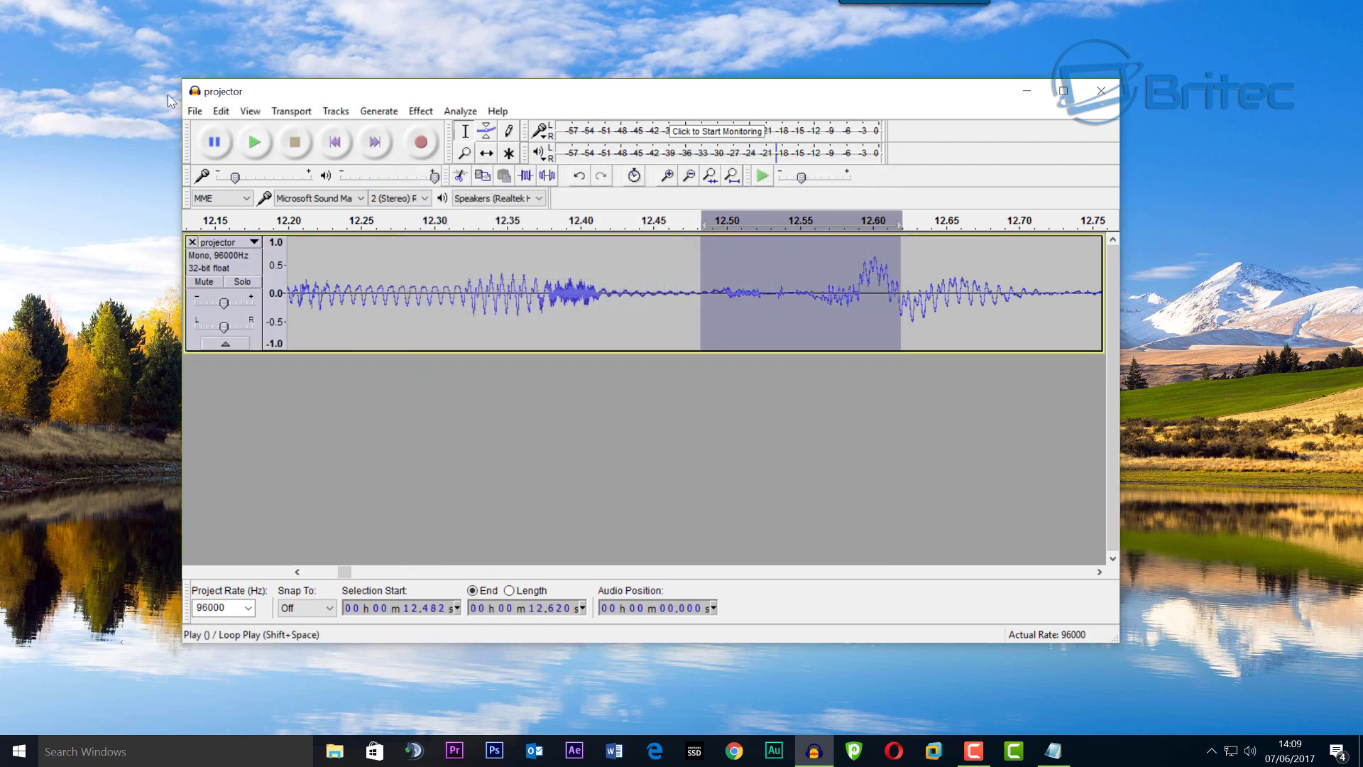
left_click(255, 141)
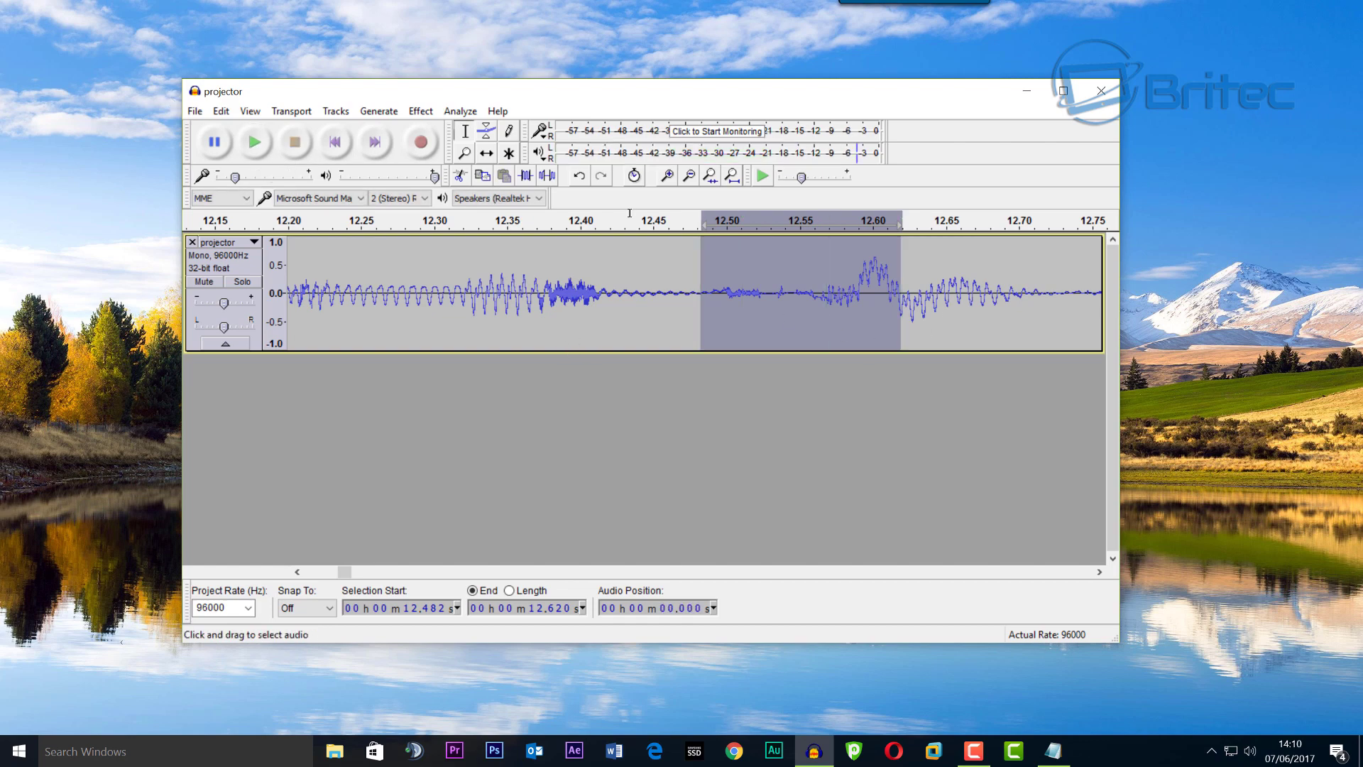
left_click(944, 291)
left_click_drag(850, 291, 906, 291)
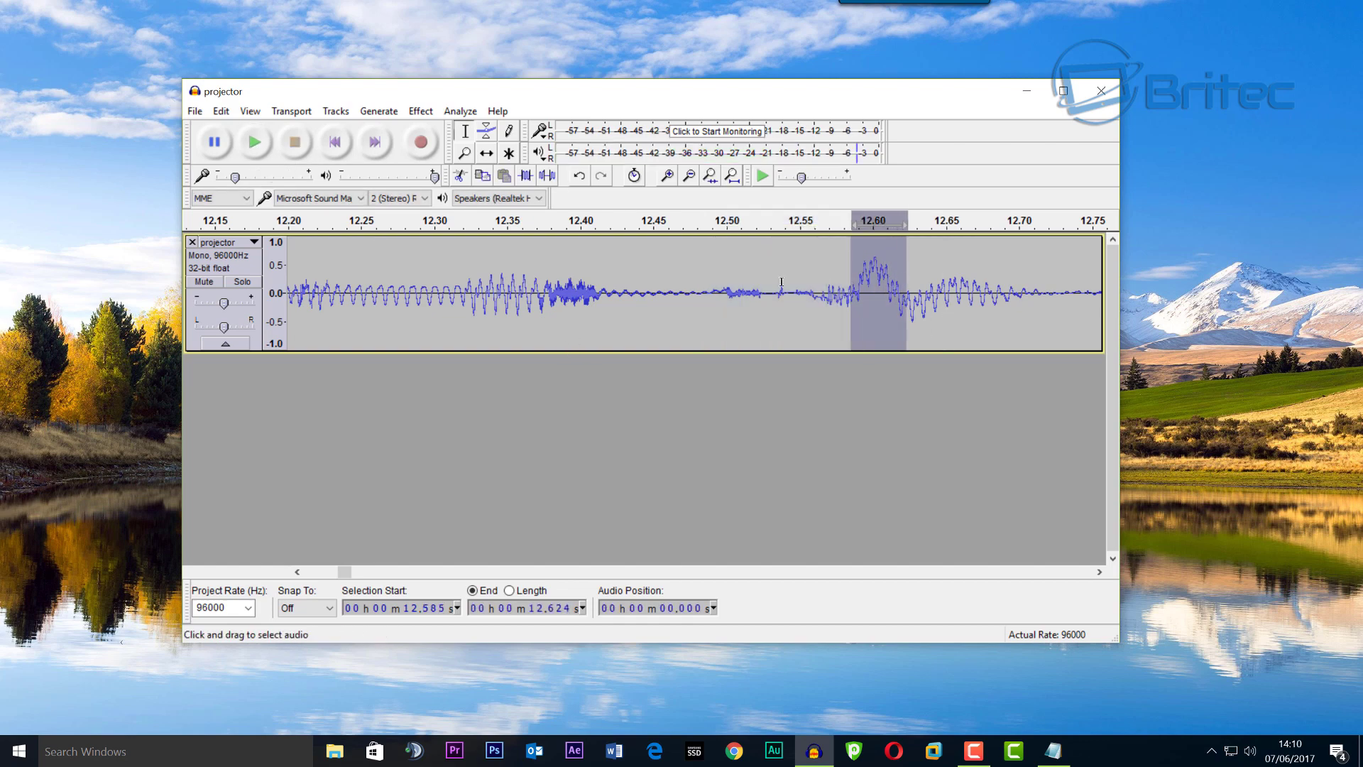
left_click(421, 110)
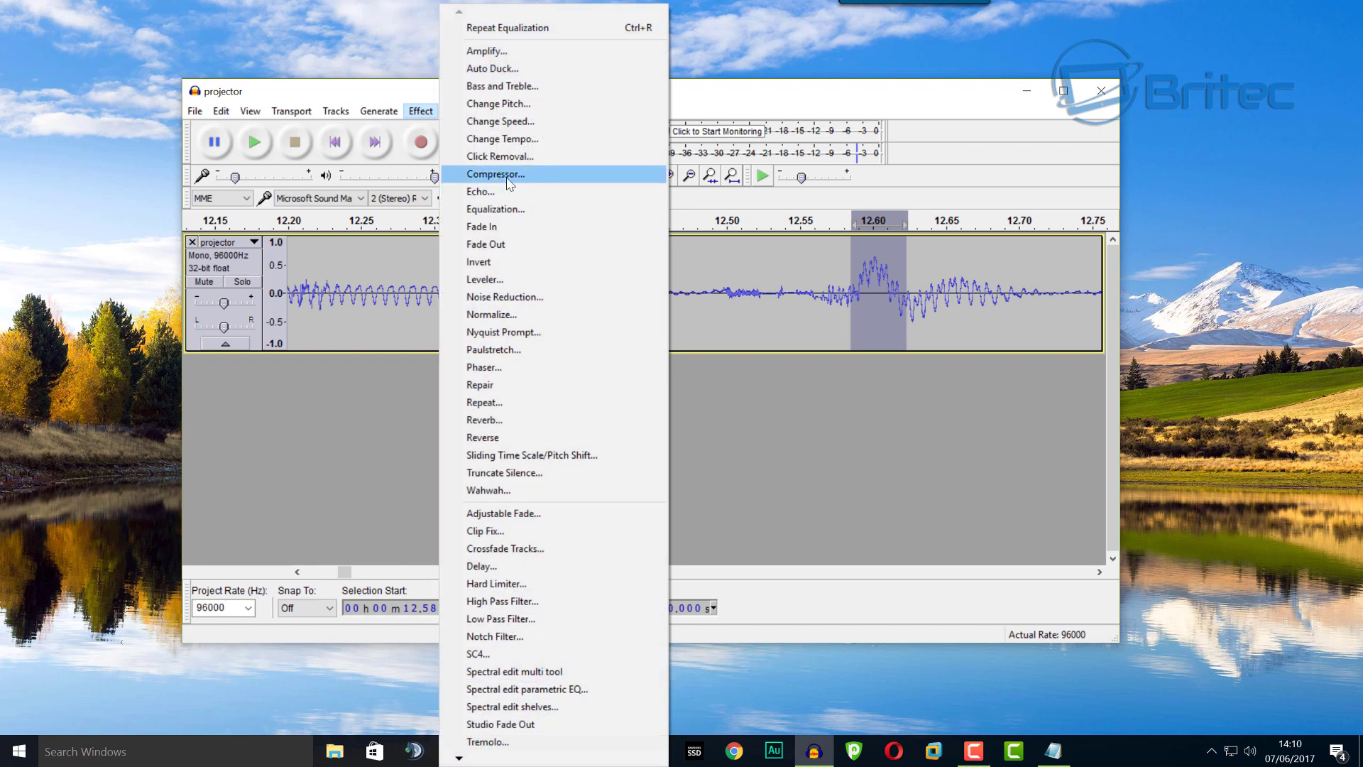
left_click(497, 222)
left_click(796, 549)
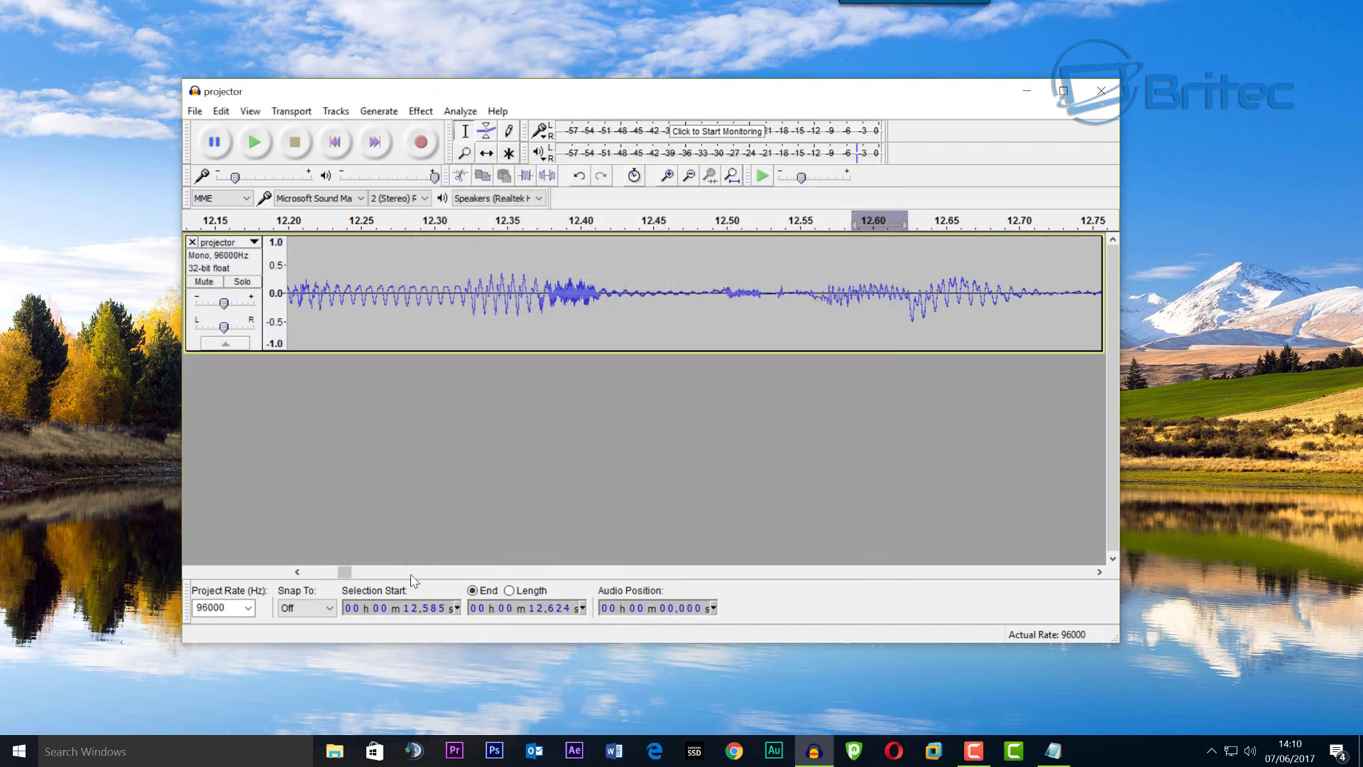
left_click(353, 574)
left_click_drag(353, 578, 413, 594)
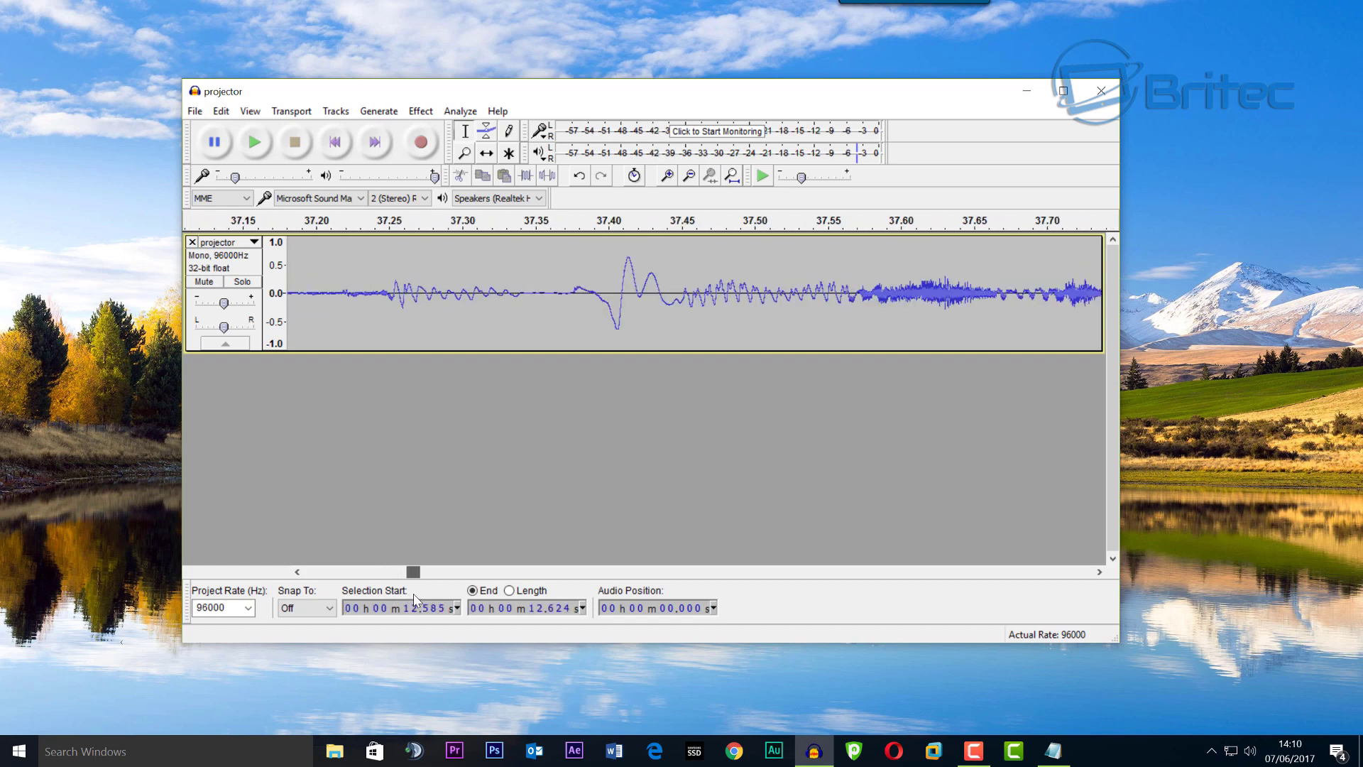
Step: Preview the 37.376–37.456 s pop, flatten it with Pop Remover equalization, and deselect
left_click_drag(574, 293, 691, 293)
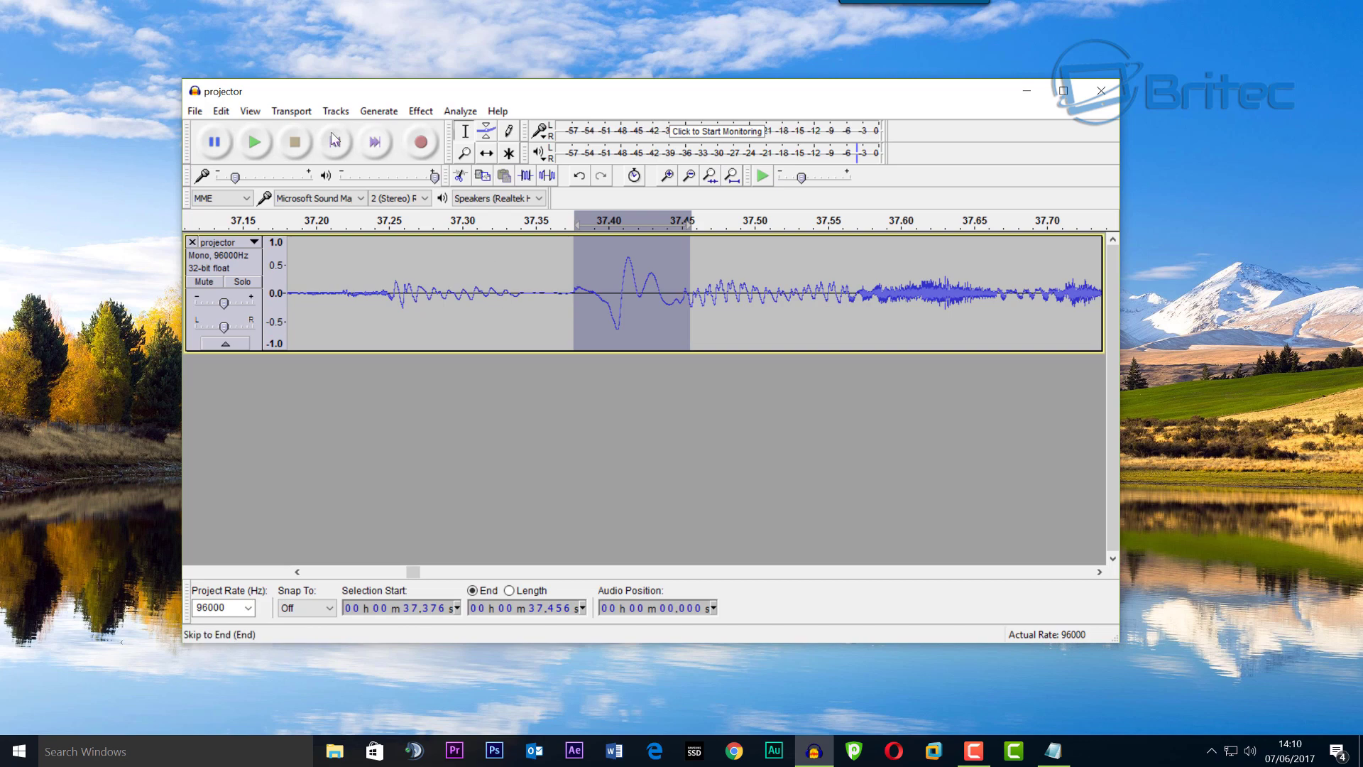
left_click(254, 142)
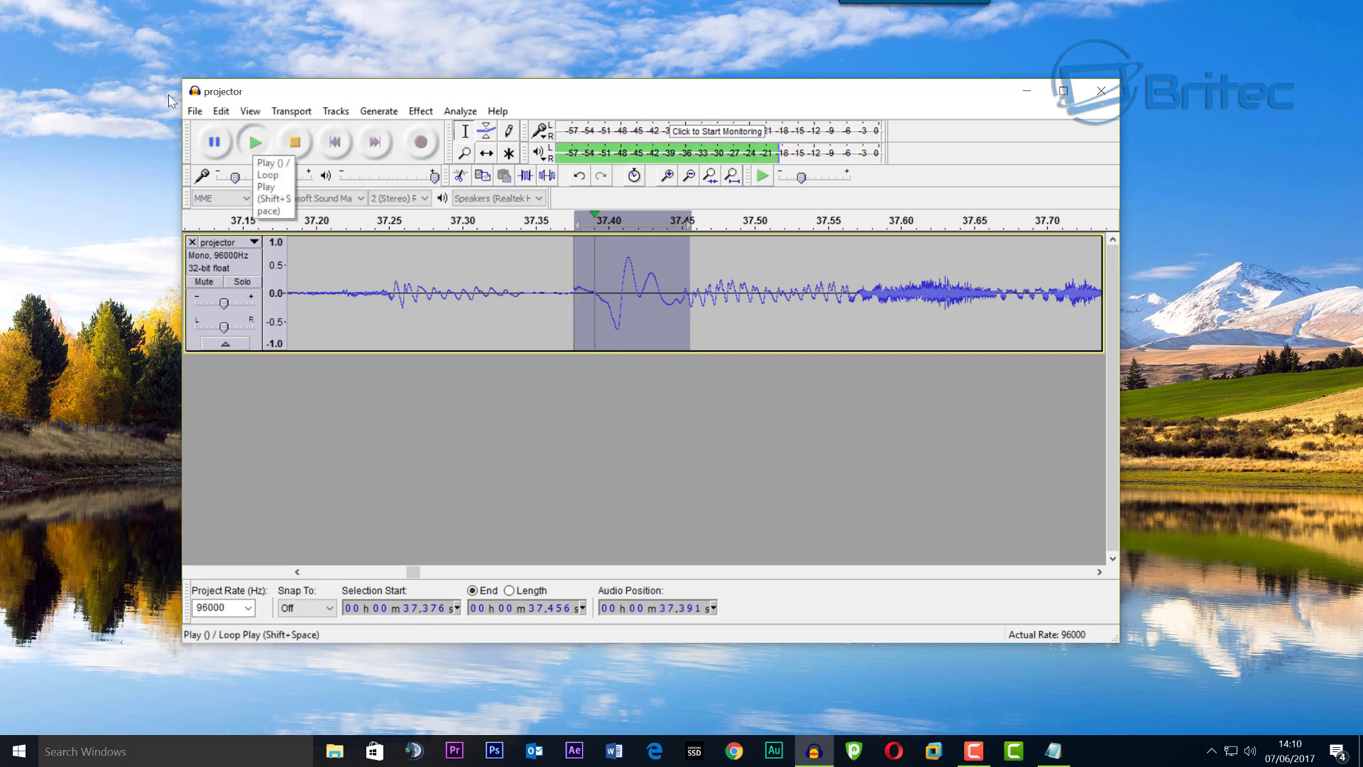
left_click(421, 112)
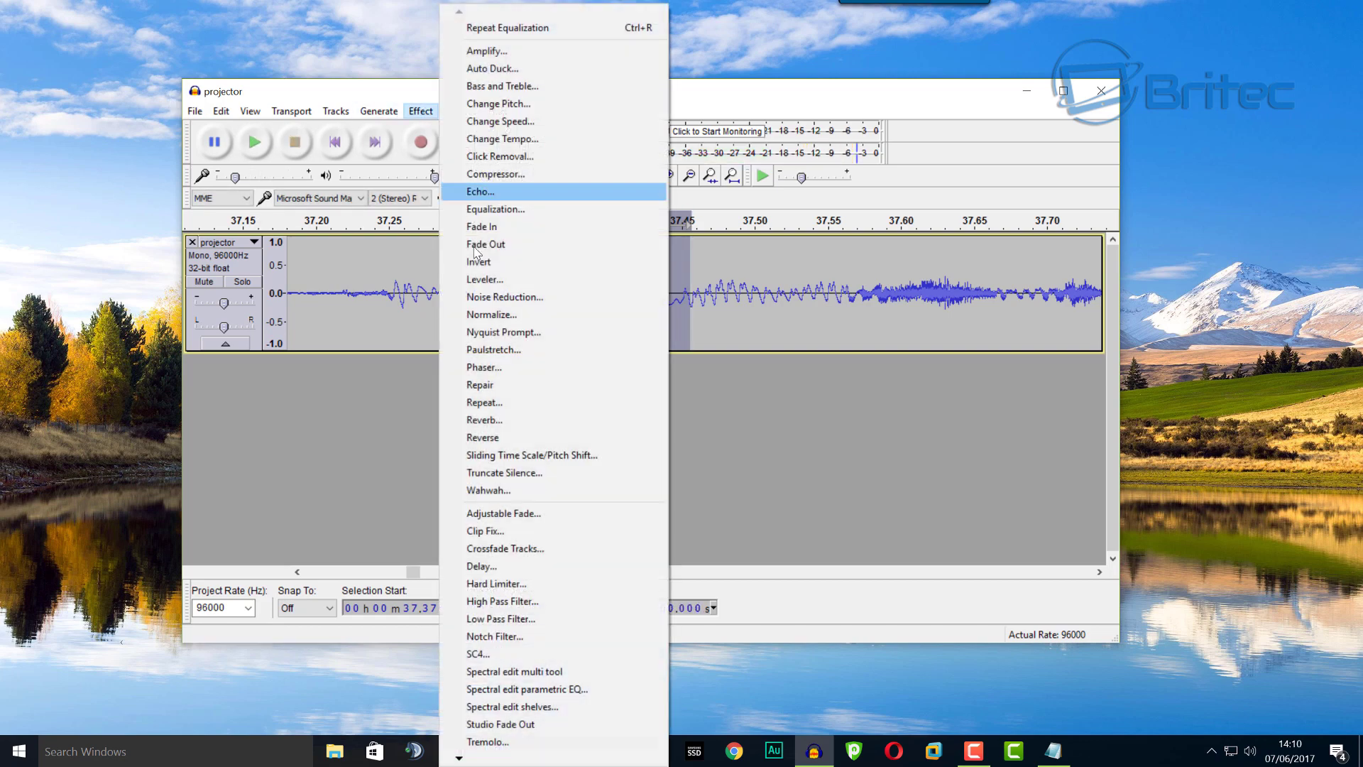
left_click(518, 211)
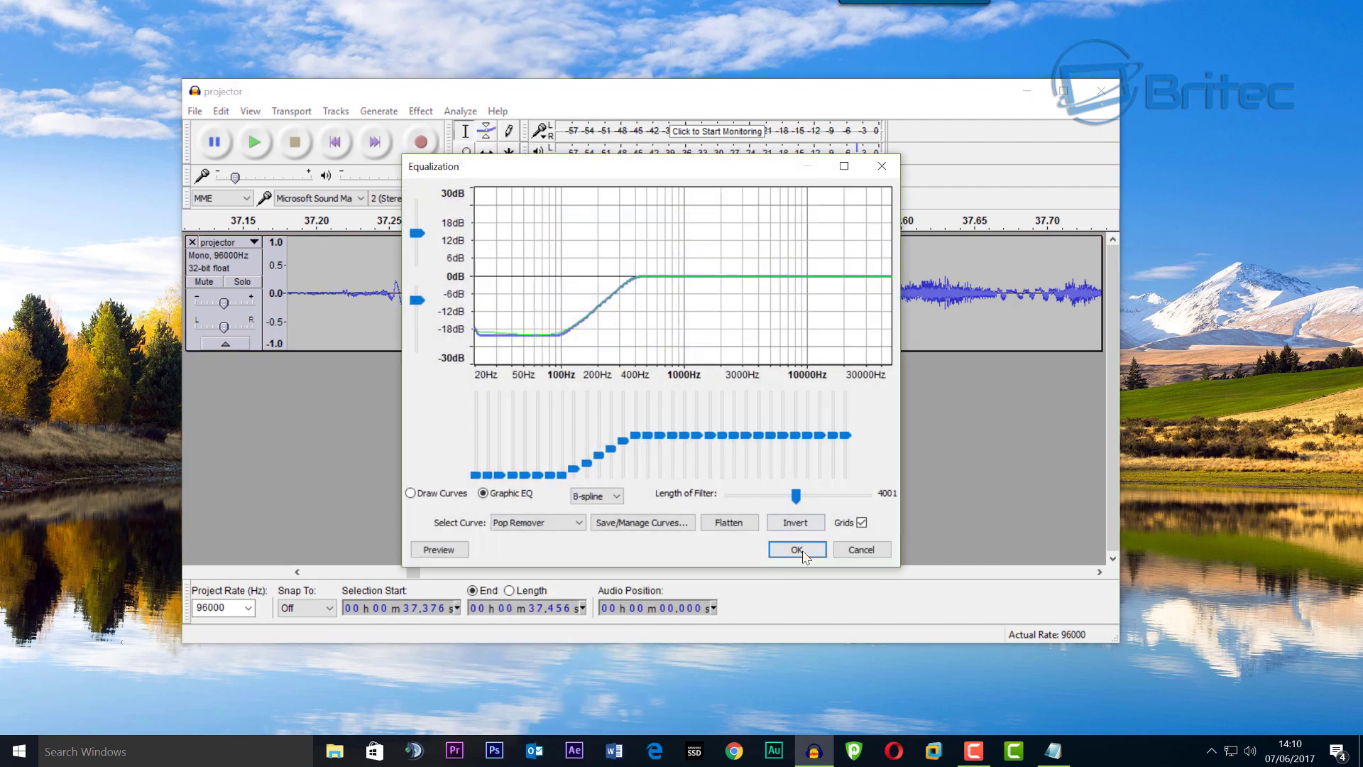
left_click(795, 547)
left_click(614, 386)
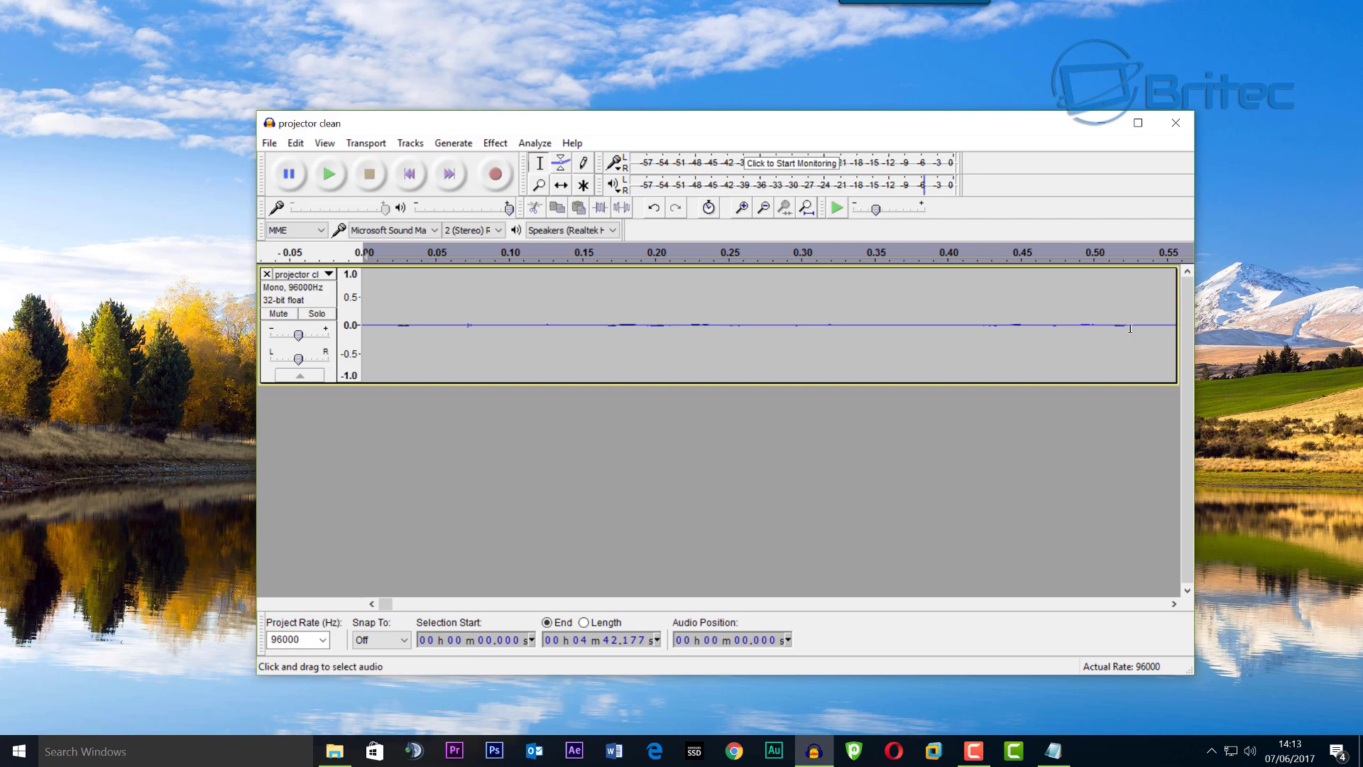
Step: Capture a noise profile from the quiet first 0.531 s of the track
left_click_drag(1140, 328, 305, 333)
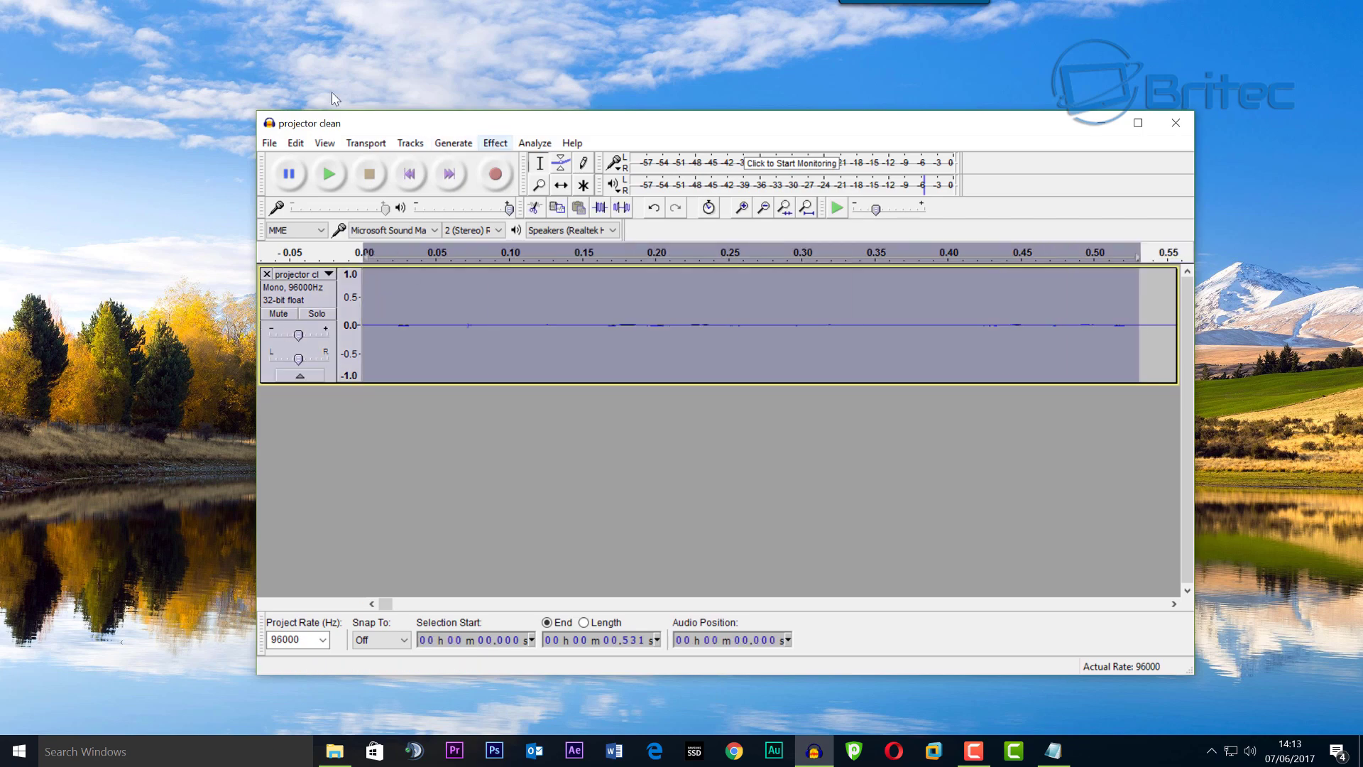
left_click(495, 142)
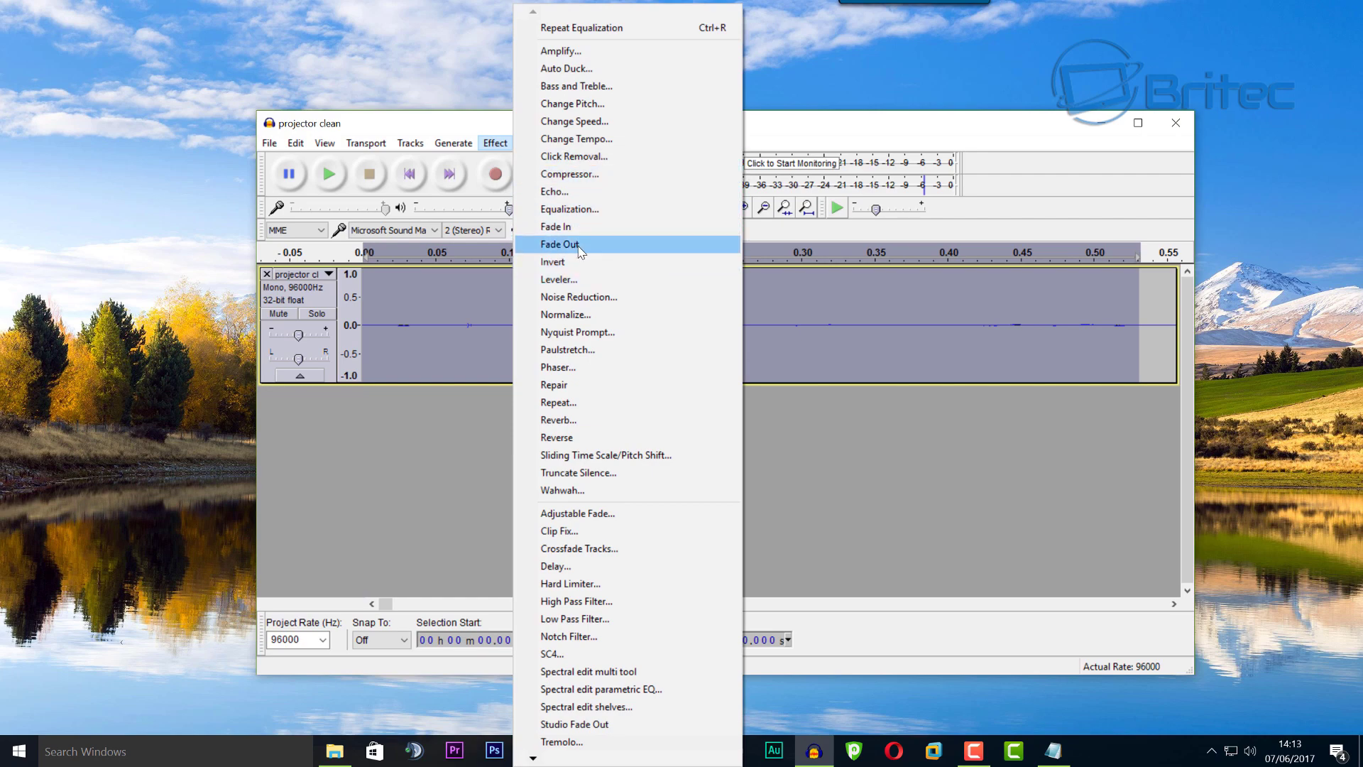
left_click(595, 306)
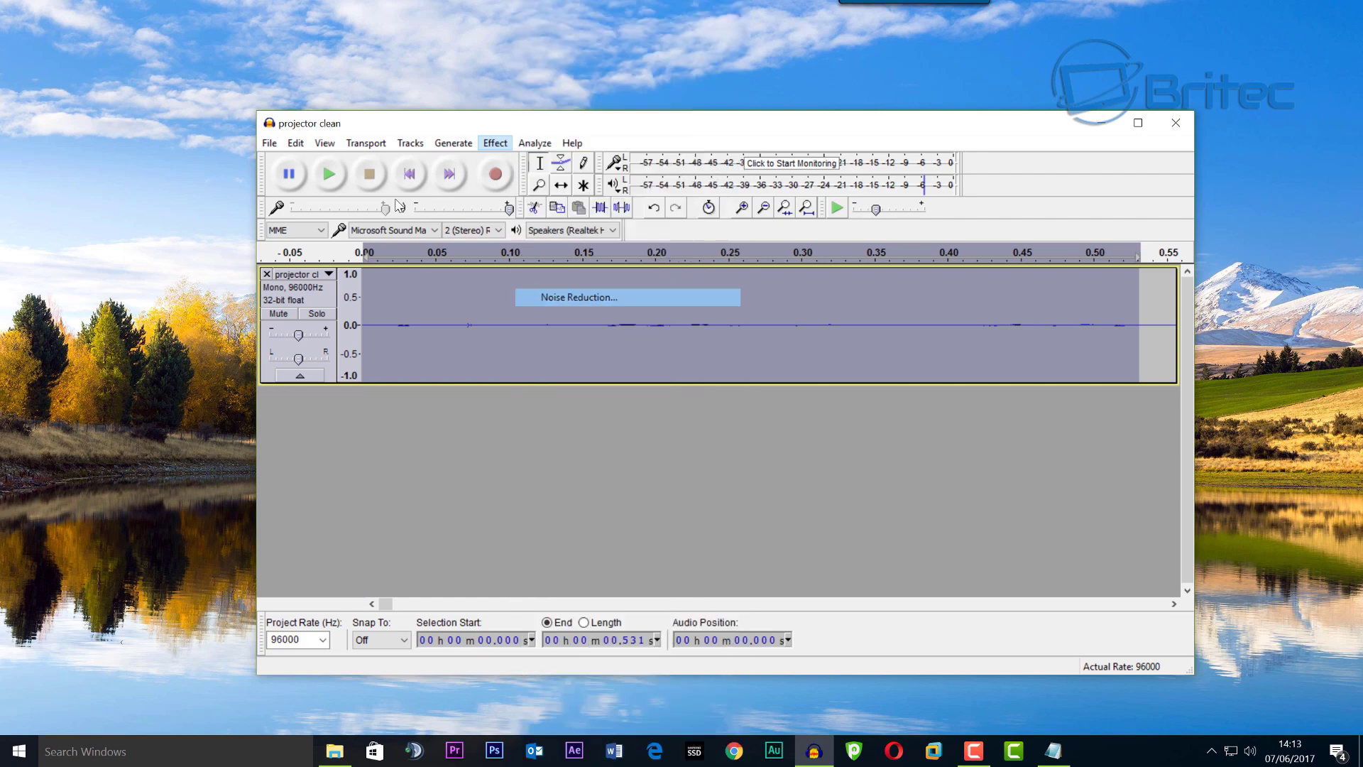
left_click(725, 326)
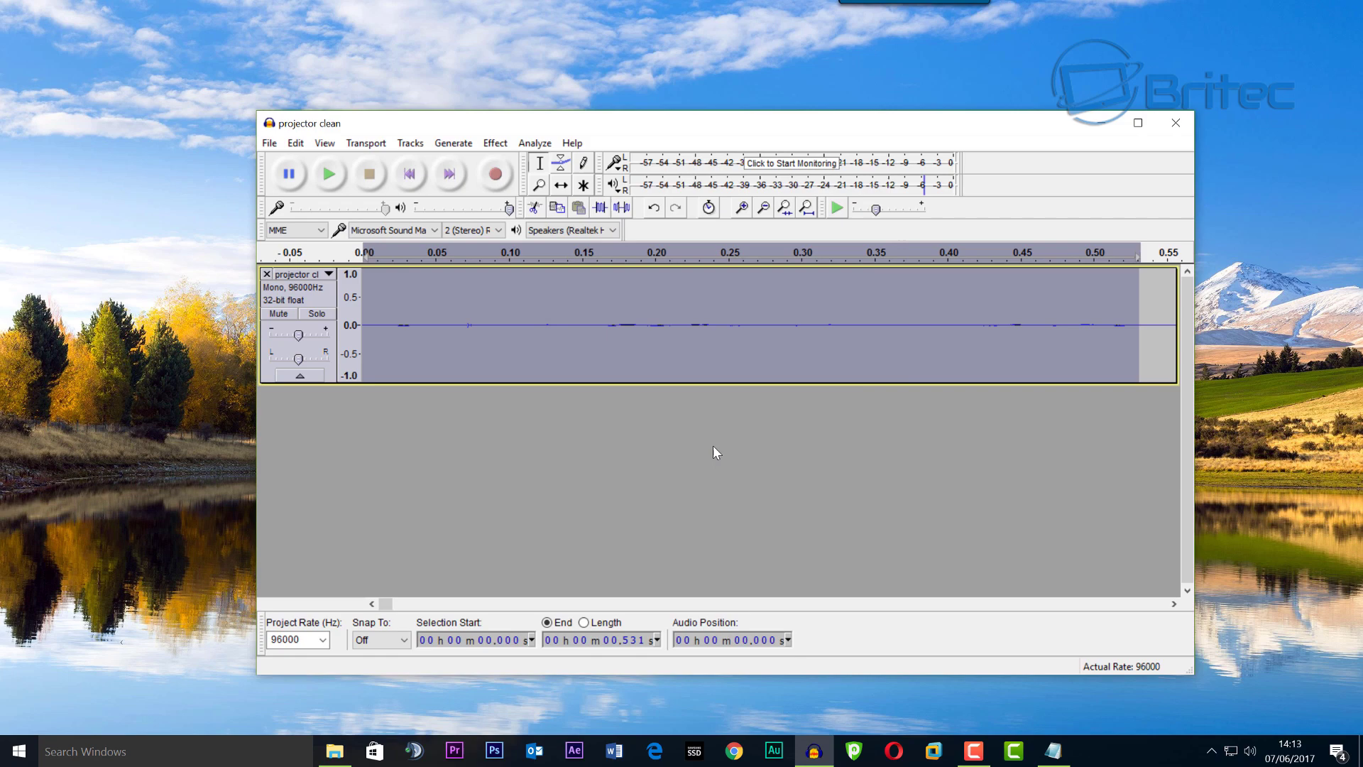
Step: Select the entire track and apply Noise Reduction with that profile
left_click(713, 443)
key("ctrl+a")
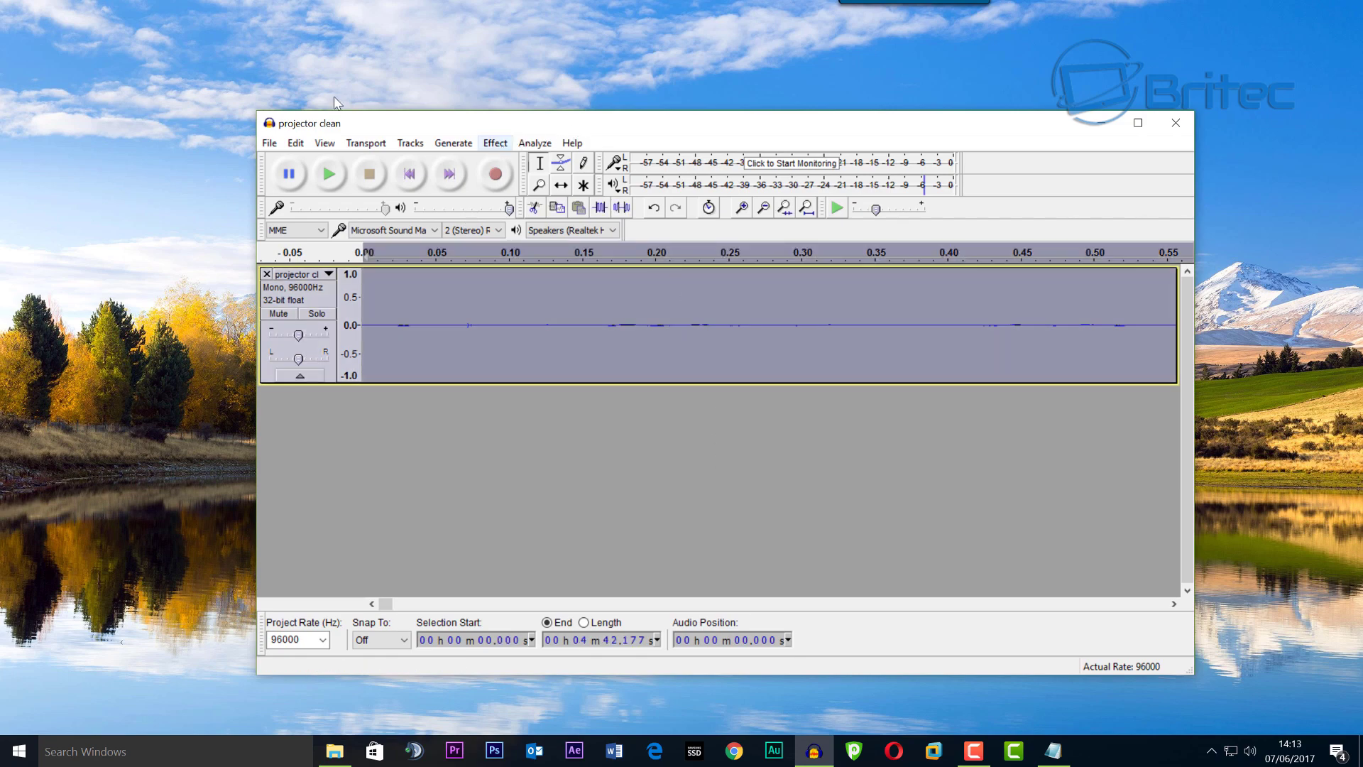
left_click(495, 142)
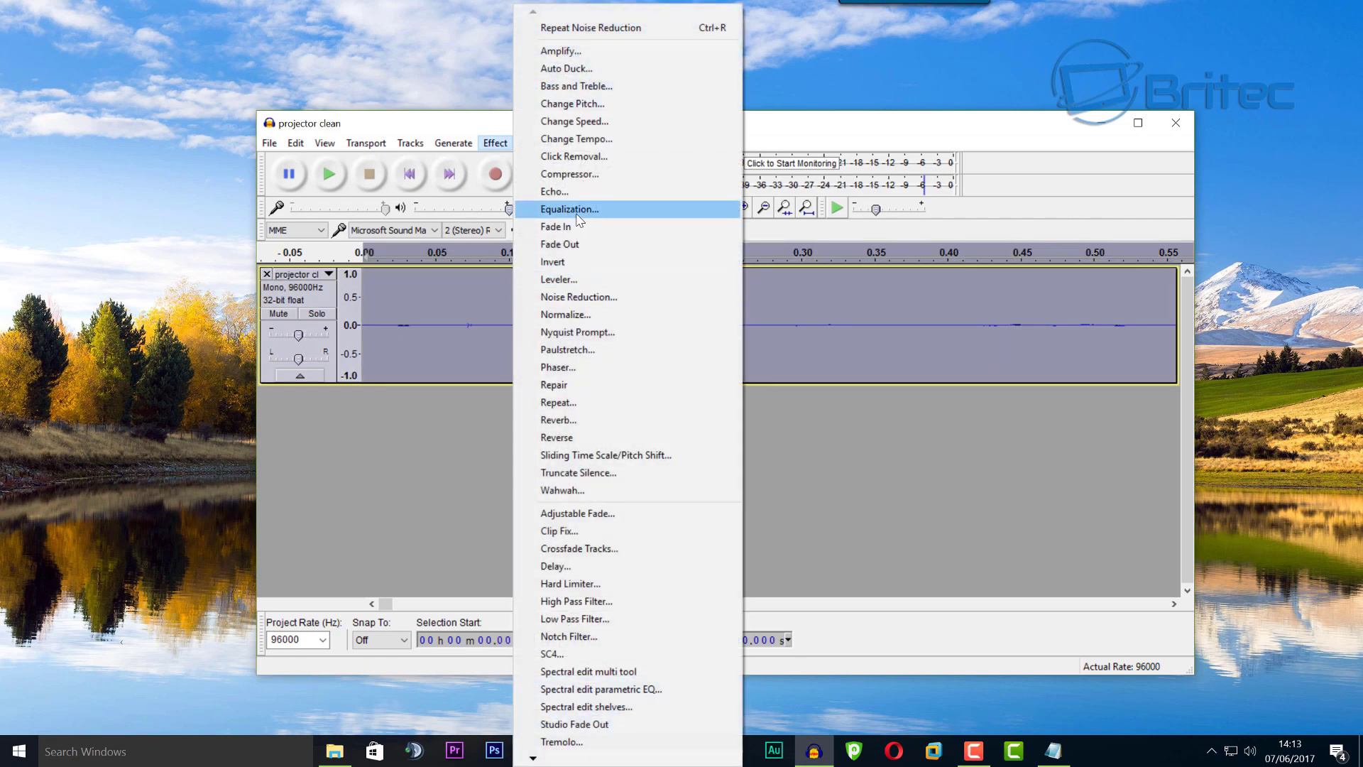
left_click(609, 297)
left_click(802, 528)
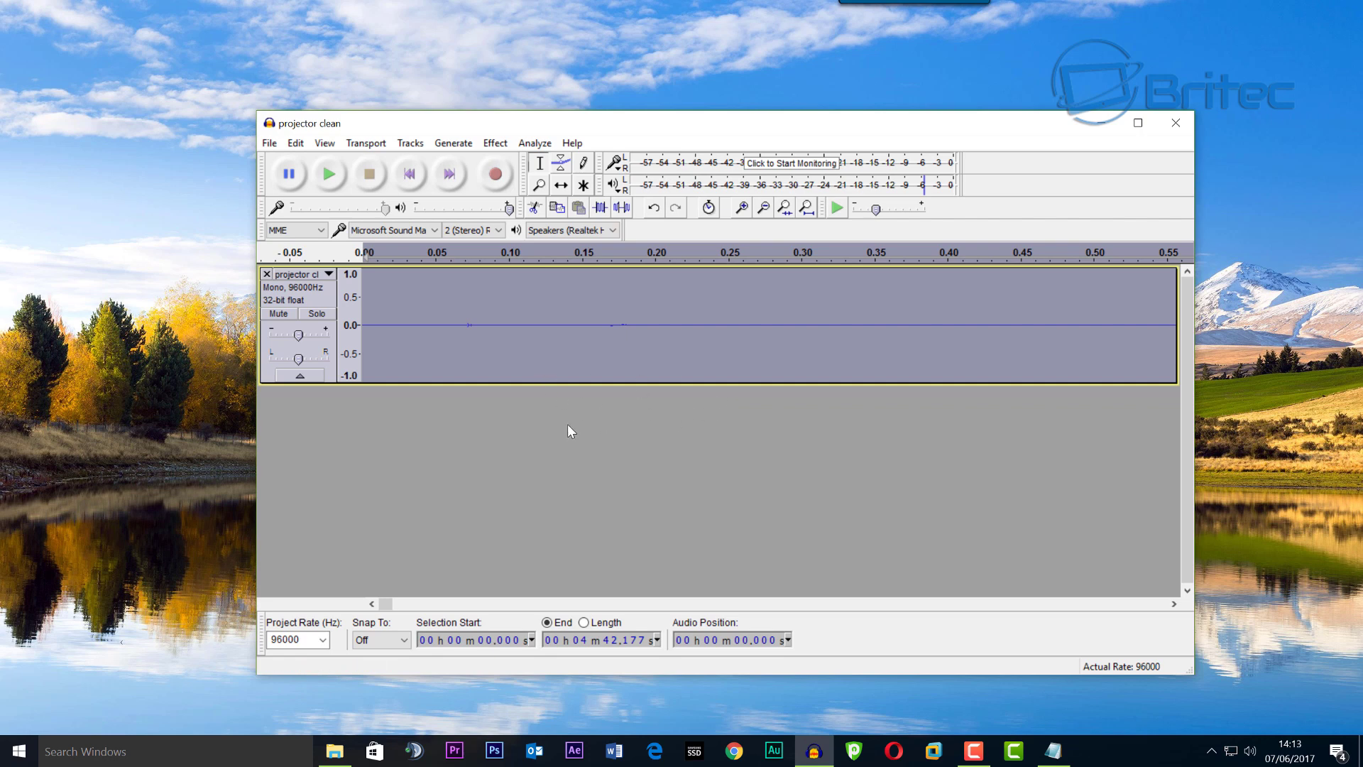
Step: Play back the cleaned projector clean track, then close it without saving changes
left_click(329, 174)
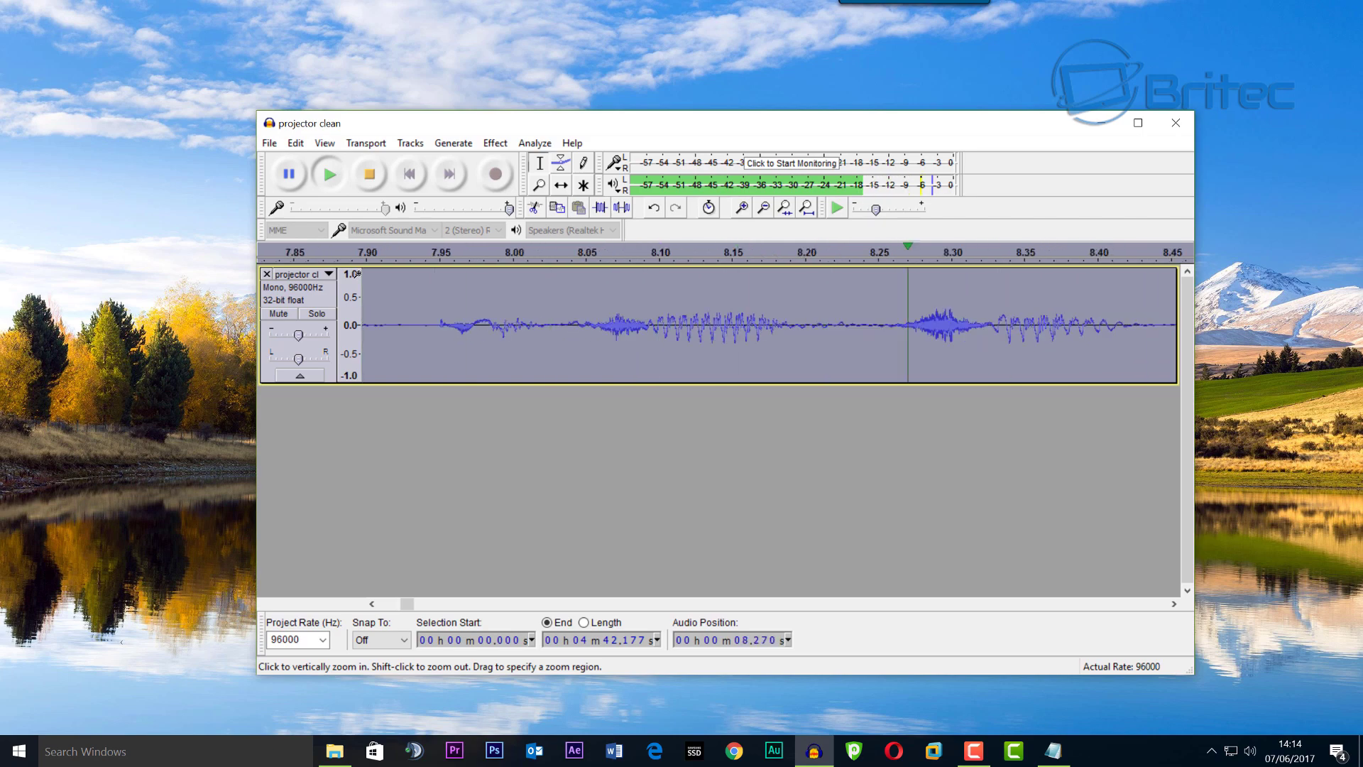
key("space")
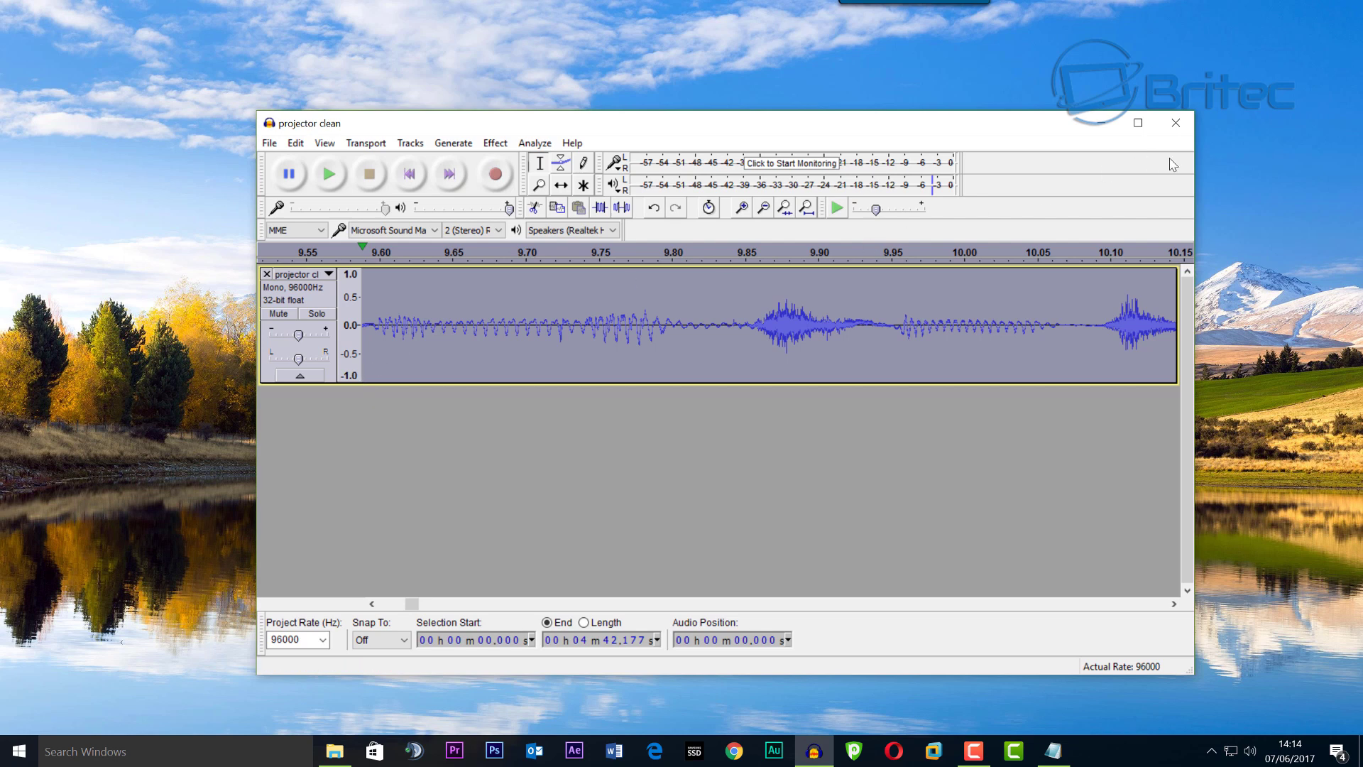
left_click(1174, 128)
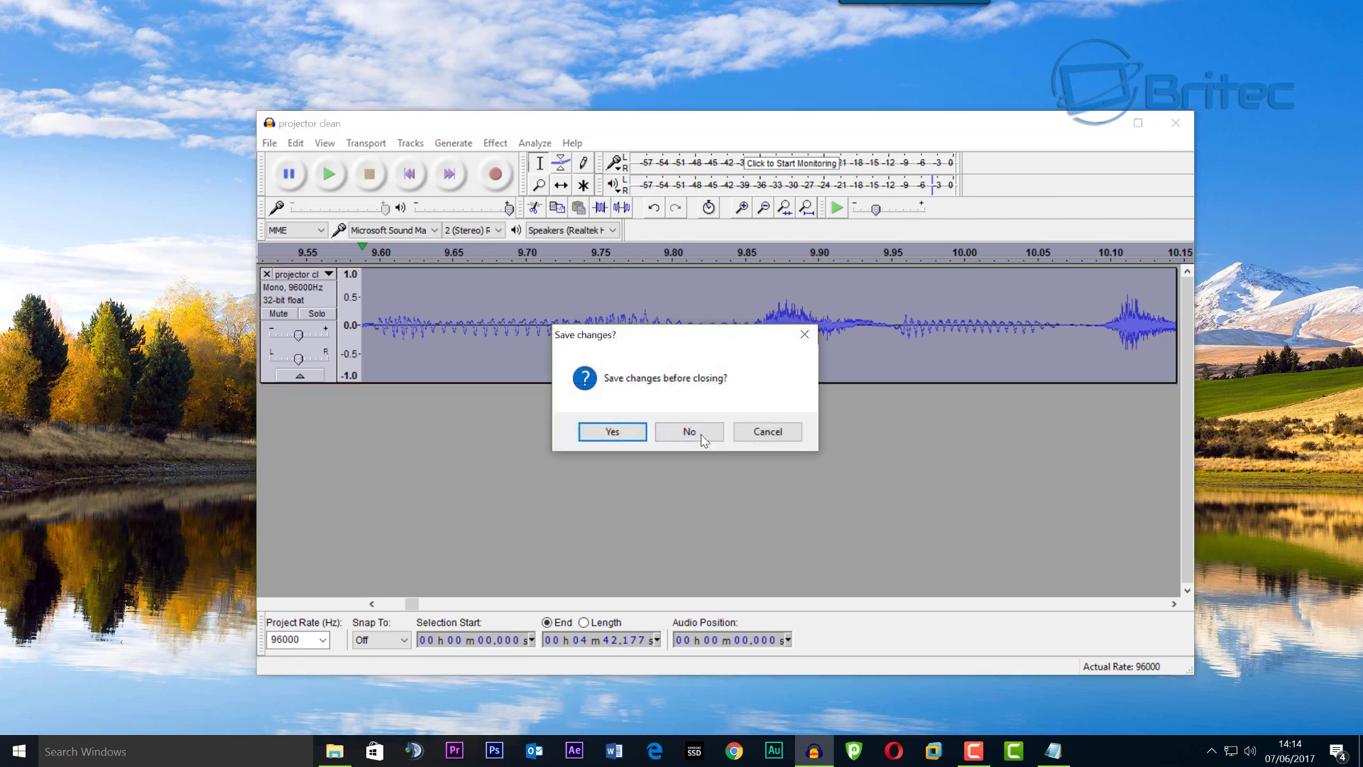
left_click(690, 431)
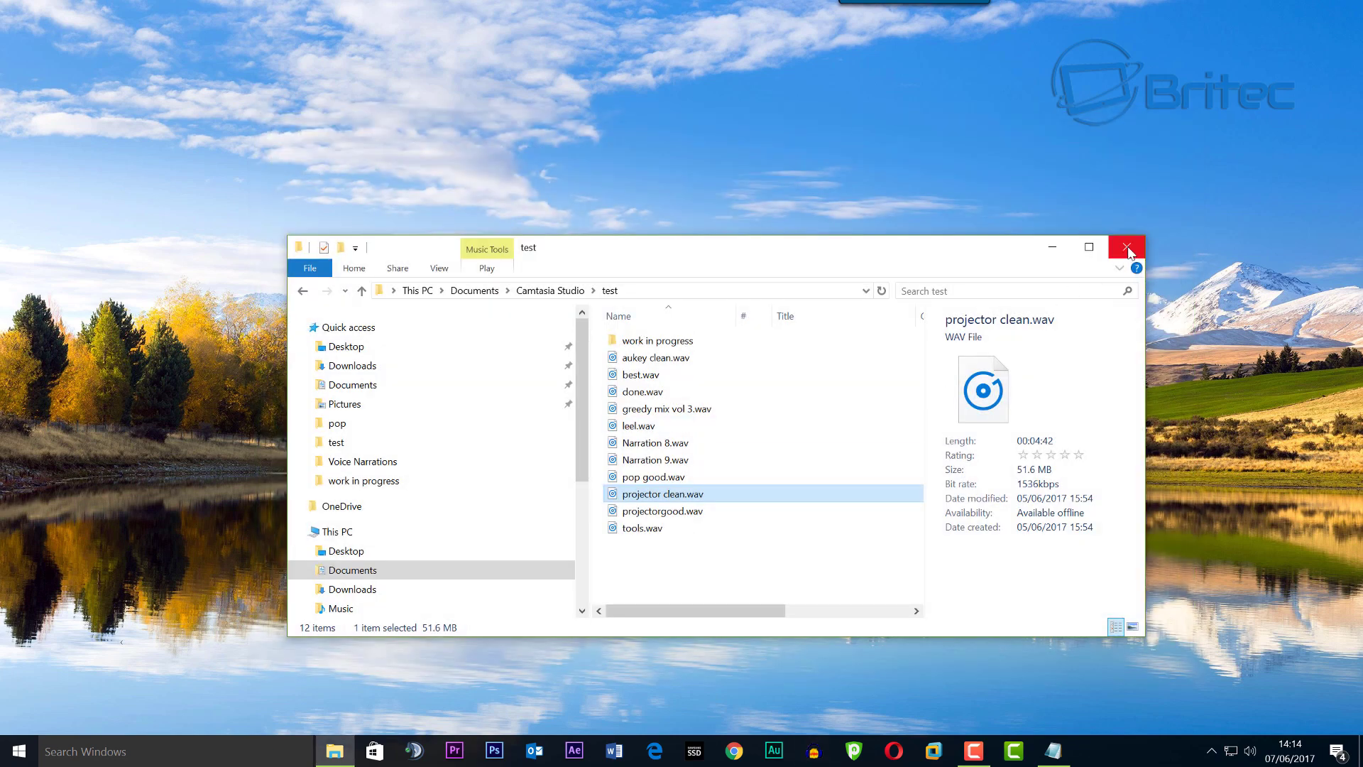
Step: Close the File Explorer window showing the Camtasia Studio test folder
left_click(1128, 249)
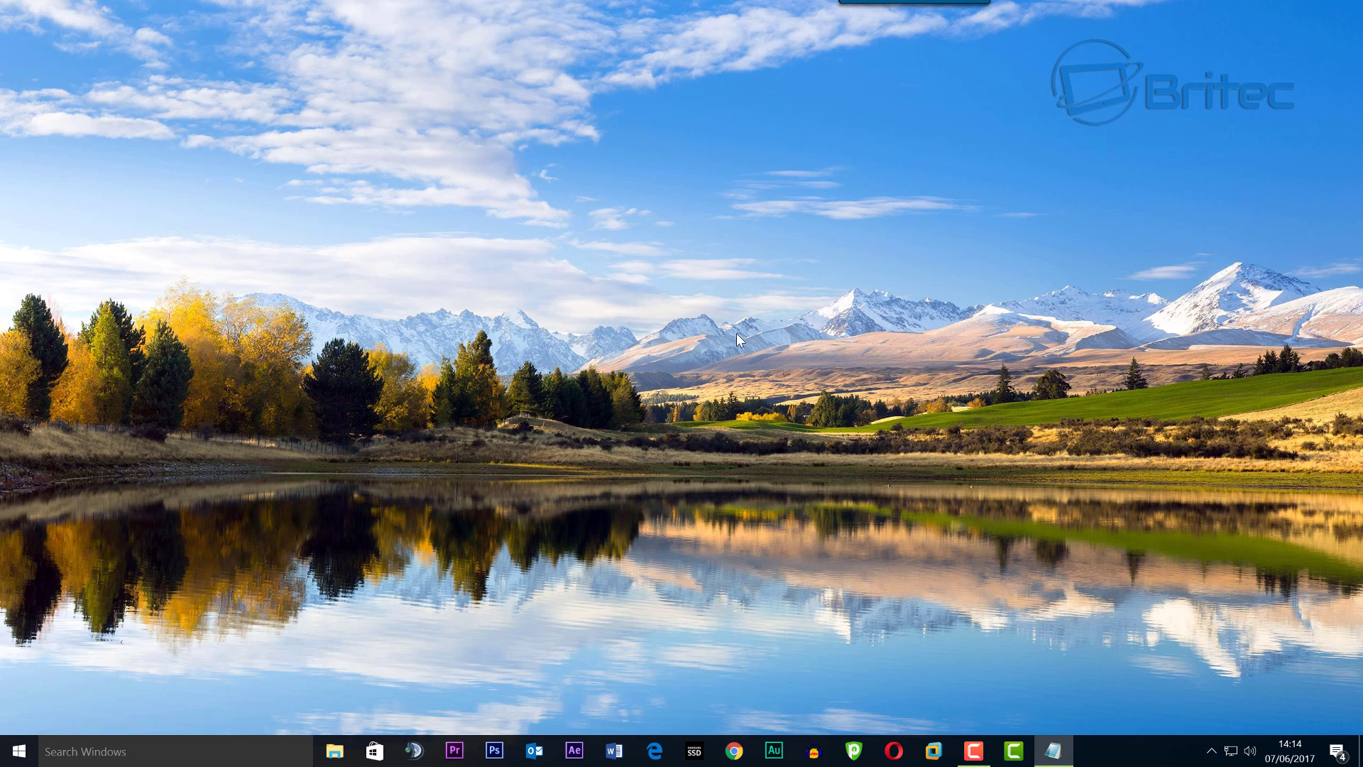